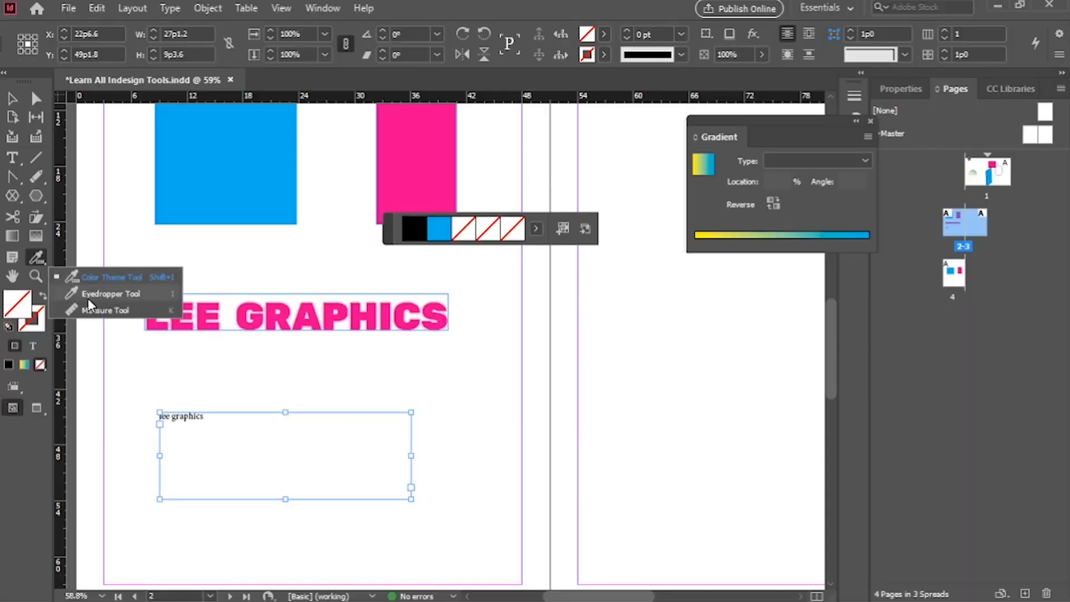
Copy the pink LEE GRAPHICS heading's formatting onto the small "lee graphics" text with the Eyedropper tool
click(89, 296)
click(13, 157)
drag(216, 419, 158, 421)
click(36, 258)
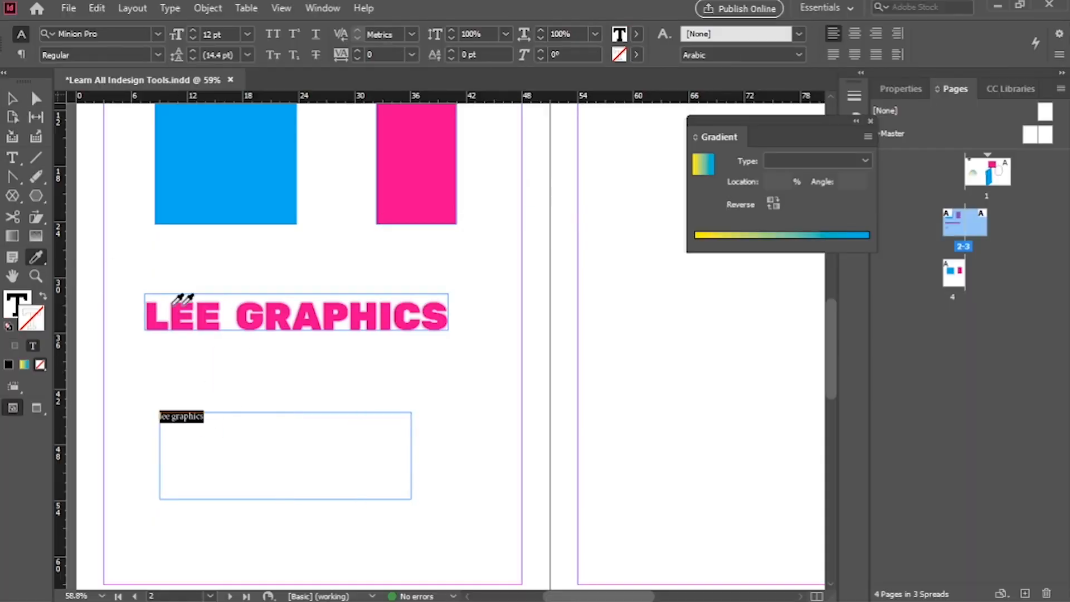
click(204, 309)
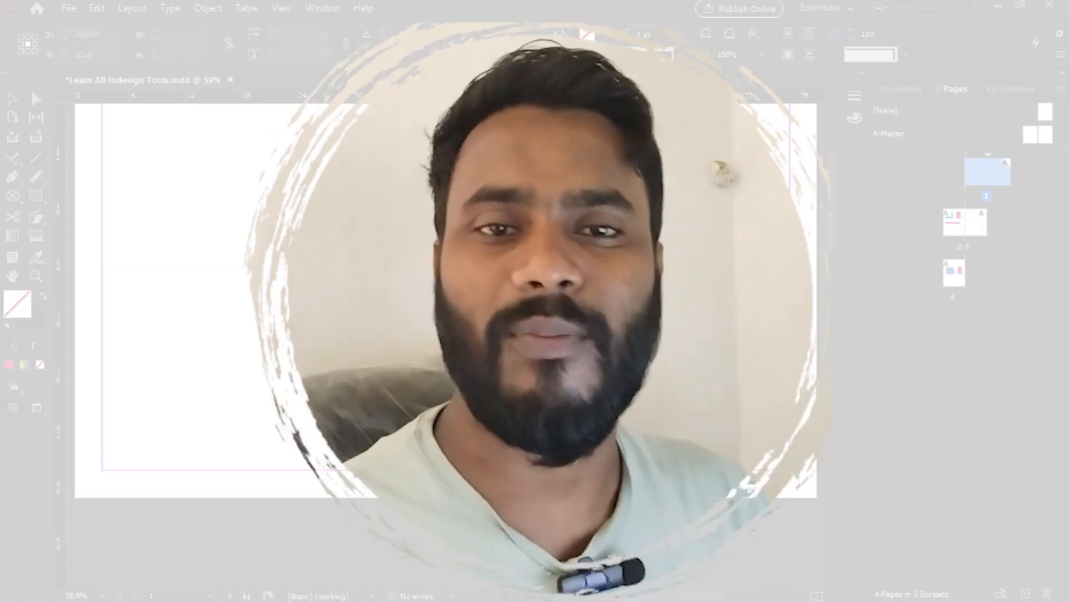
Draw a curved, cloud-like outline and refine it with the Convert Direction Point and Smooth tools
drag(144, 239, 150, 206)
click(193, 231)
click(13, 99)
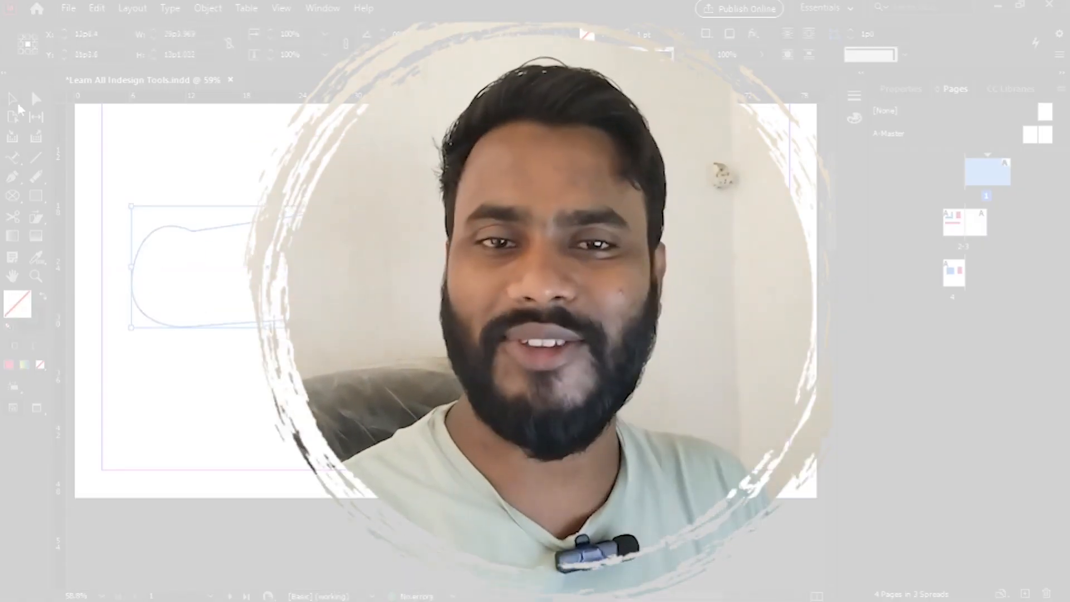
right_click(13, 177)
click(84, 247)
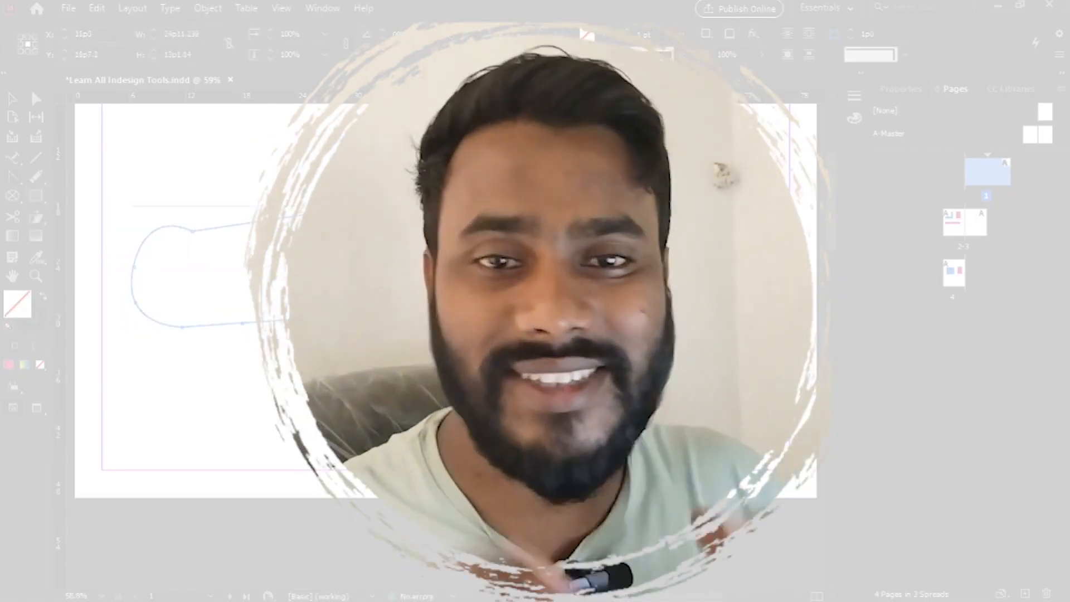
right_click(36, 177)
click(78, 213)
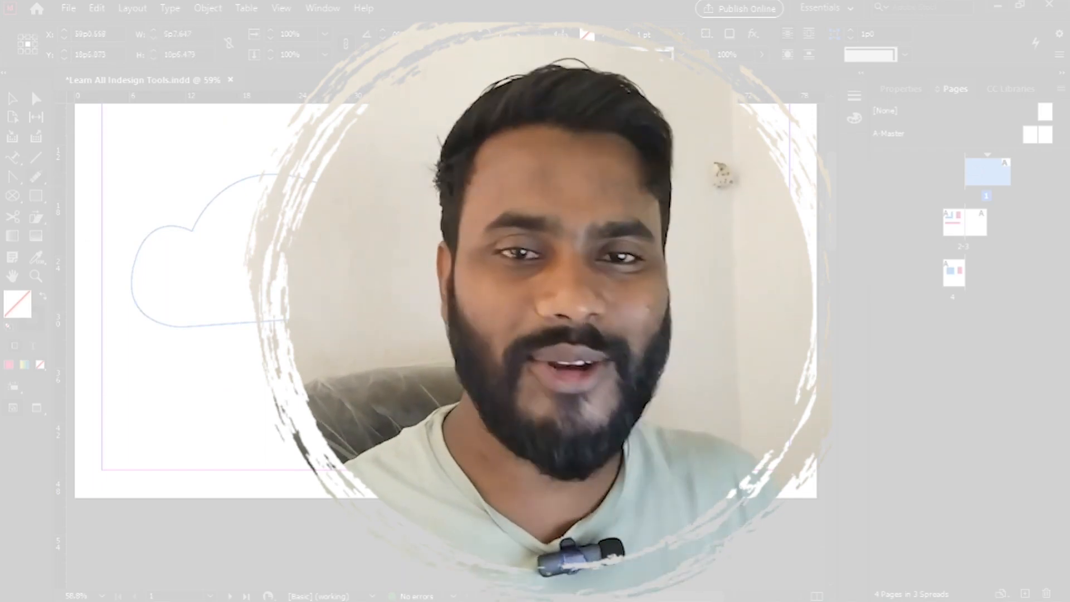
Try placing a file into an elliptical frame, and delete the selected object
right_click(13, 195)
click(89, 231)
click(68, 8)
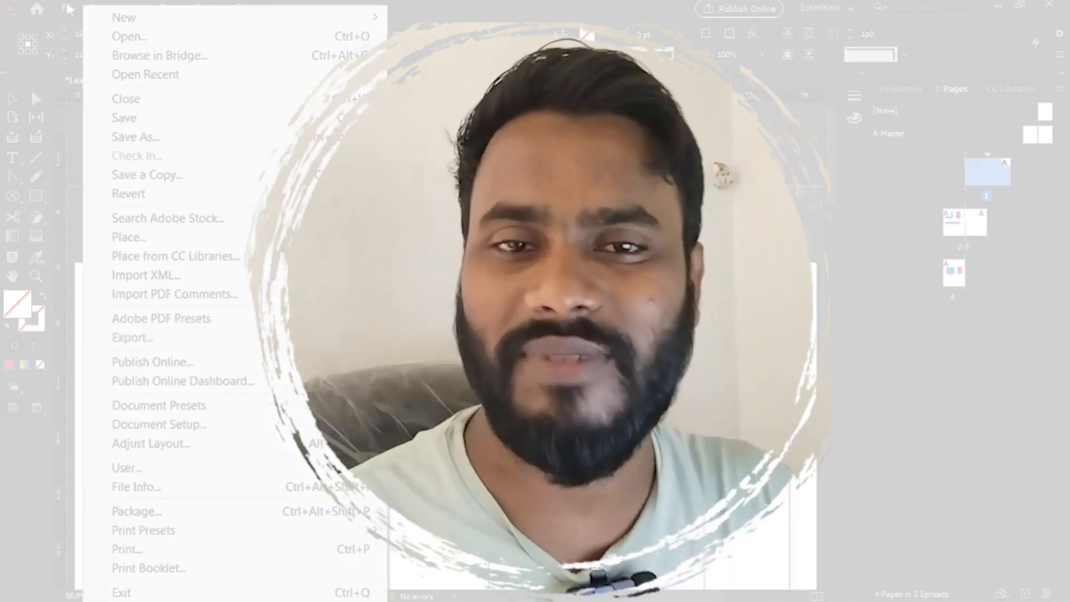
click(129, 237)
key(Delete)
Draw a wide rectangle across the upper part of the page and a circle below its left end
drag(268, 144, 516, 272)
right_click(37, 196)
click(78, 232)
drag(158, 274, 276, 393)
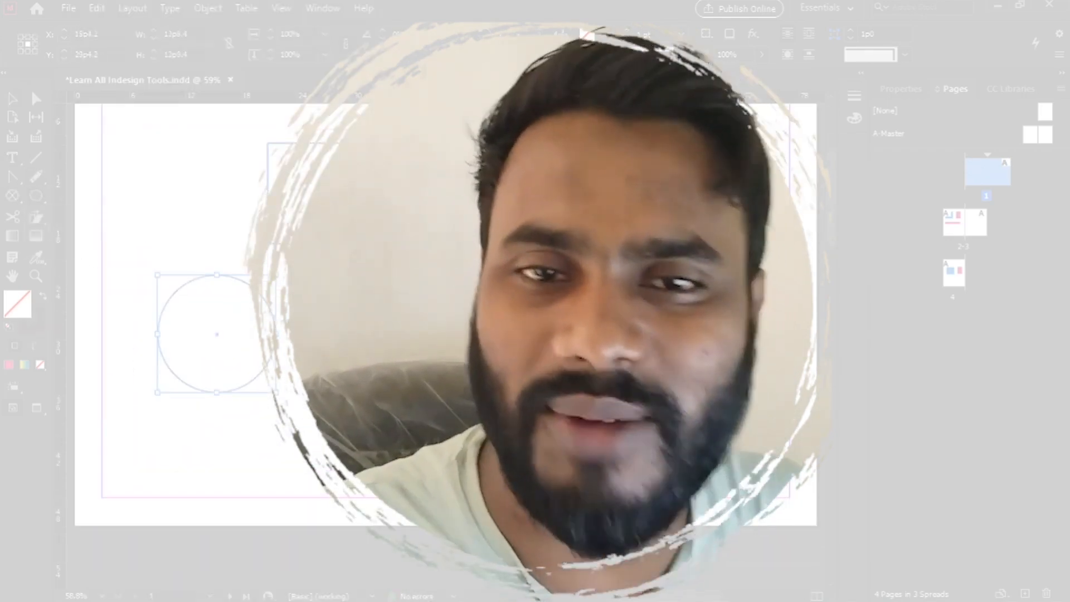
Fill the upper shape with pink and move its left piece up and to the left
right_click(37, 195)
click(78, 250)
click(9, 365)
drag(334, 195, 251, 179)
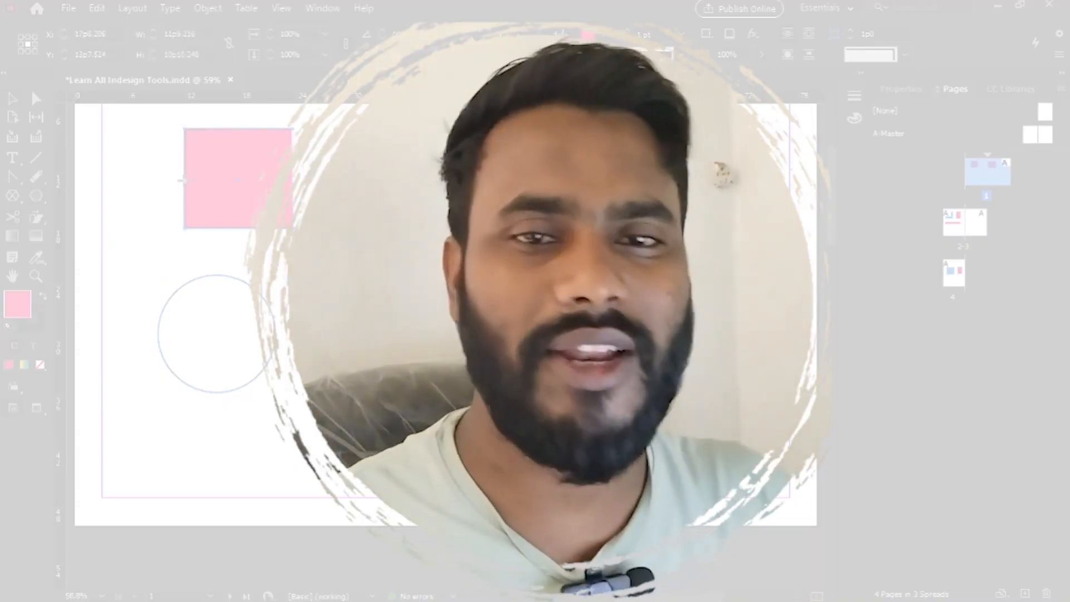
Delete the moved pink piece and paste the copied artwork, choosing the Free Transform tool
key(Delete)
right_click(36, 217)
click(101, 232)
key(ctrl+v)
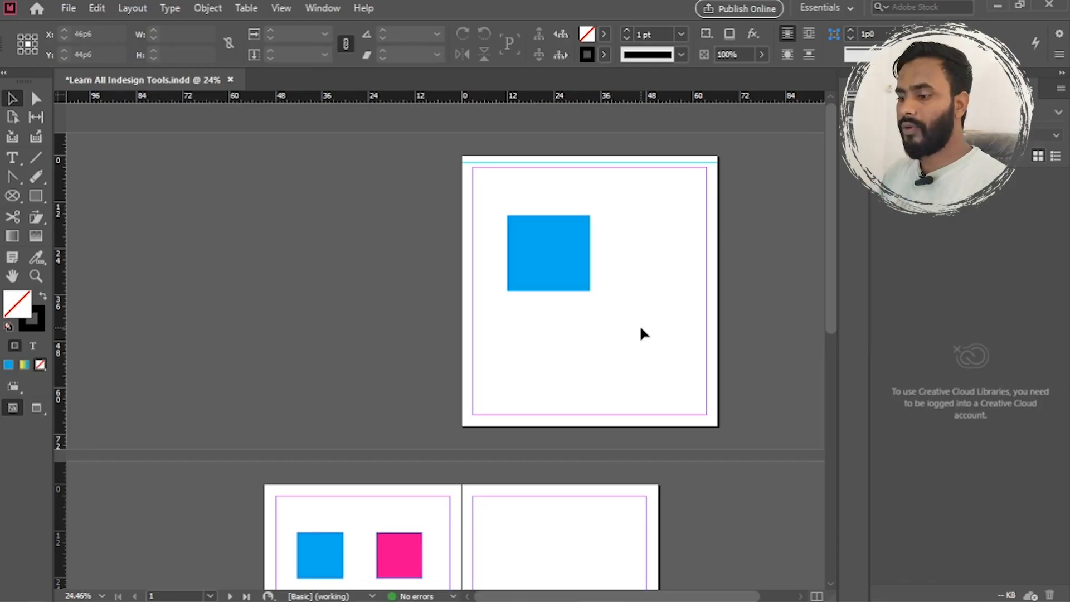
Replace the blue rectangle on page 1 with a pink-filled rectangle about 21p3 wide and 19p3 high
click(564, 267)
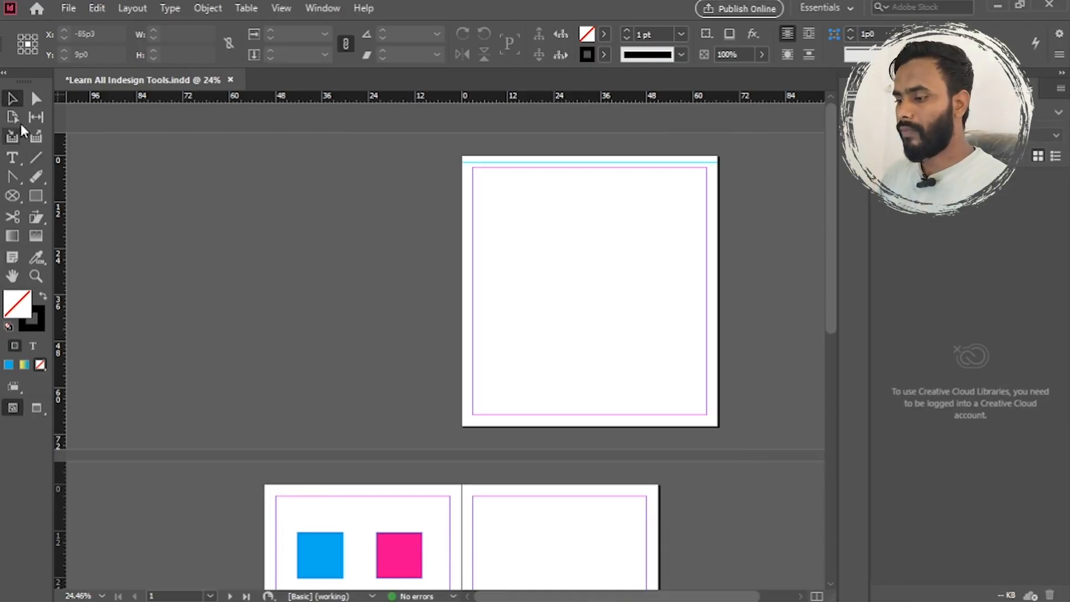
drag(520, 203, 603, 277)
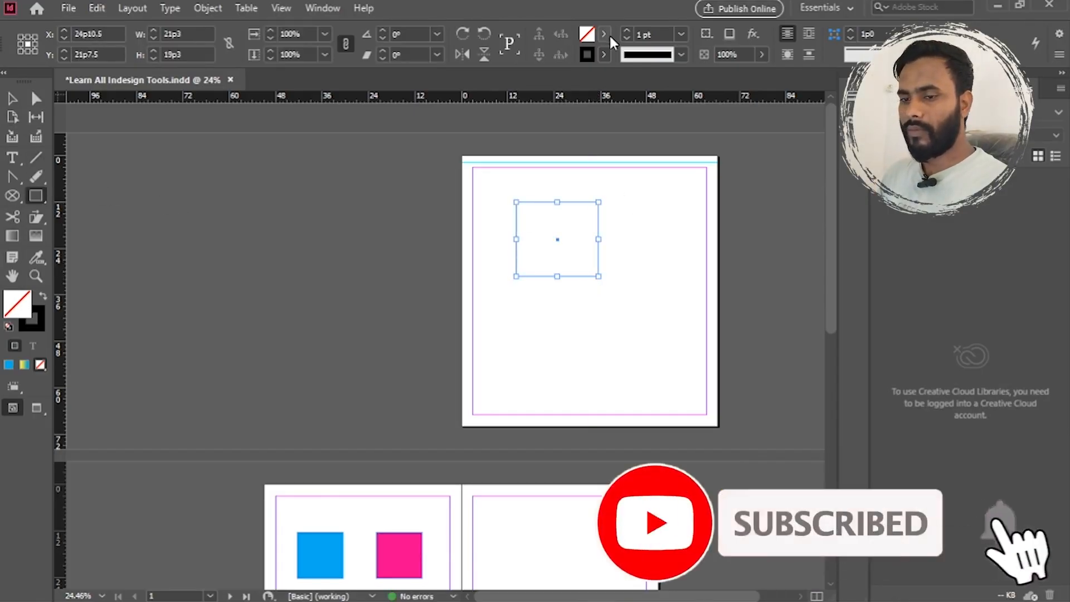
click(604, 34)
click(467, 146)
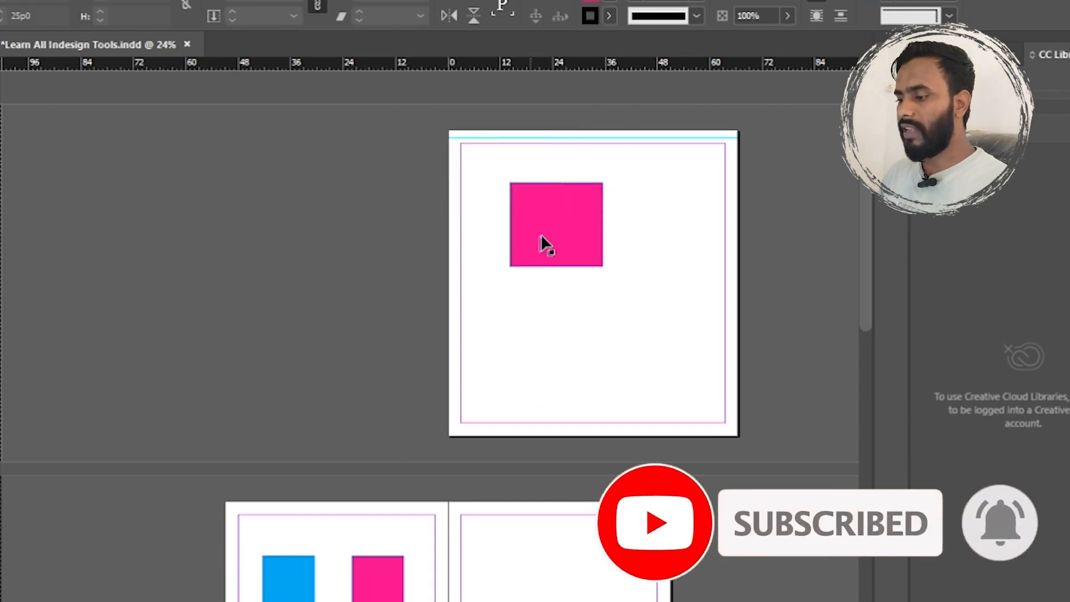
Move the pink rectangle to the page's upper right and enlarge it toward the lower left to about 28p6 high
drag(538, 228, 613, 208)
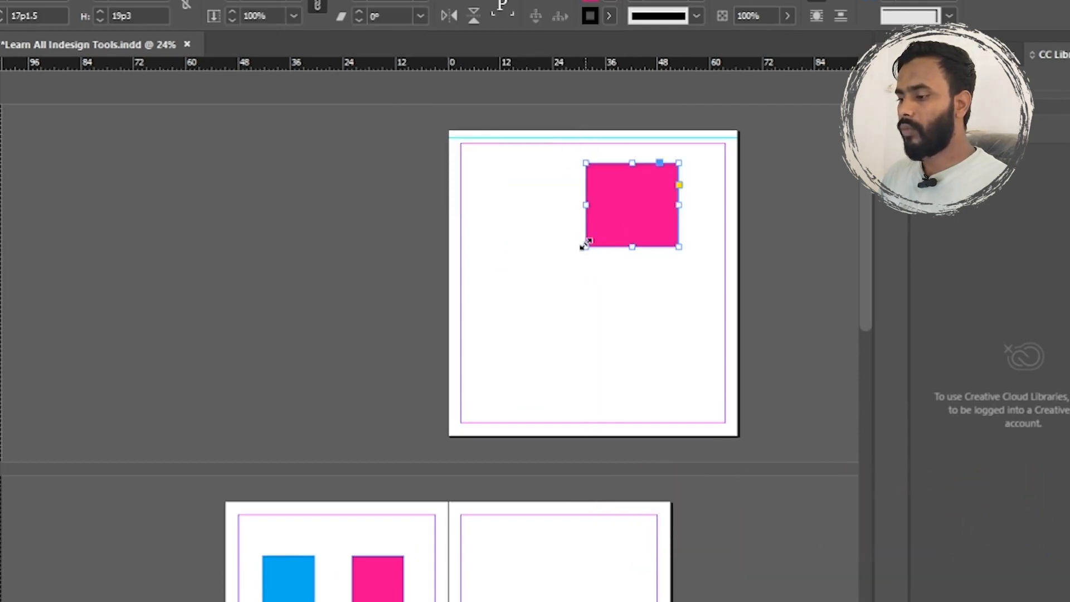
drag(585, 245, 549, 286)
drag(550, 226, 513, 225)
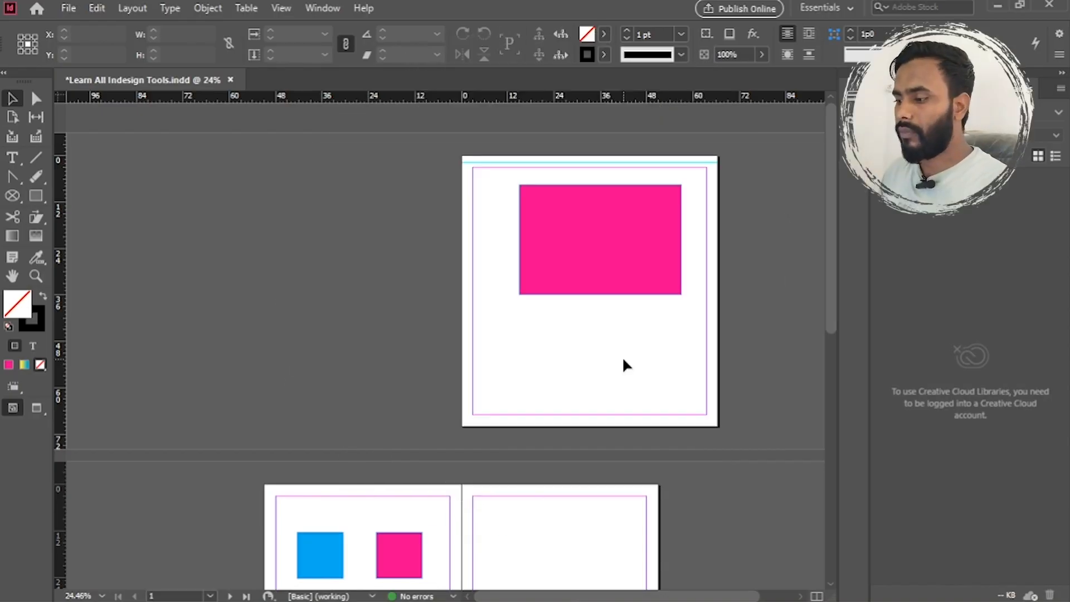
Reshape the pink rectangle into an irregular quadrilateral by moving its individual corner points with the Direct Selection tool
drag(495, 150, 516, 107)
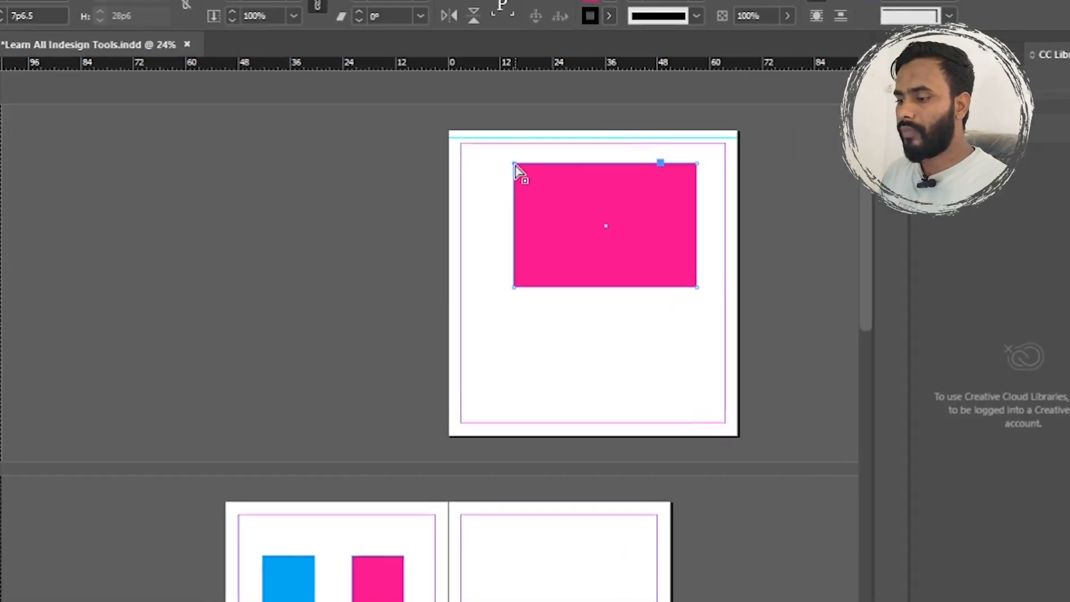
drag(500, 261, 547, 323)
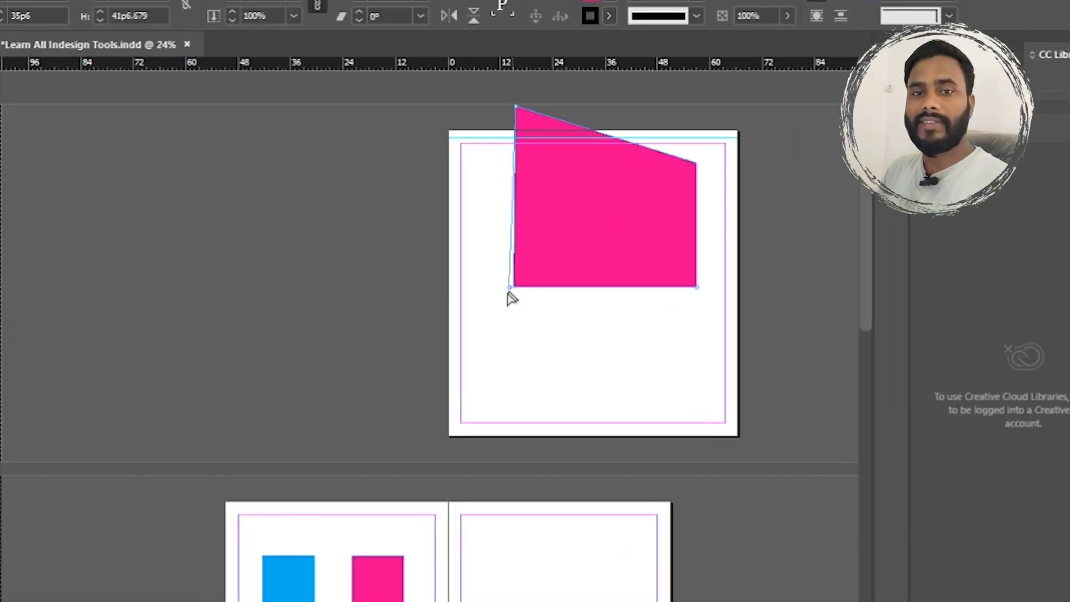
drag(515, 288, 359, 268)
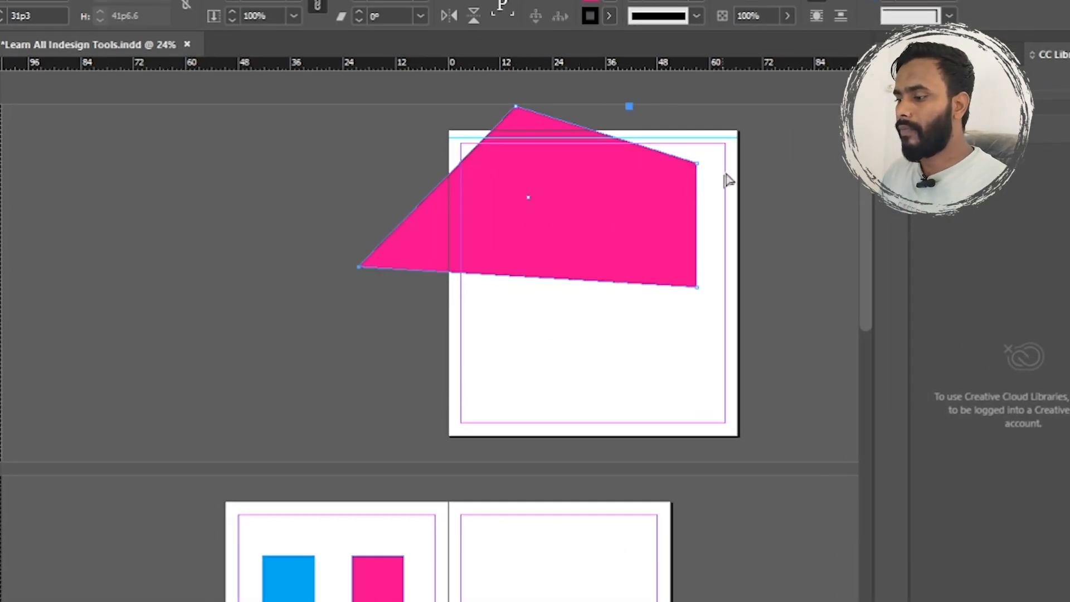
drag(698, 164, 708, 108)
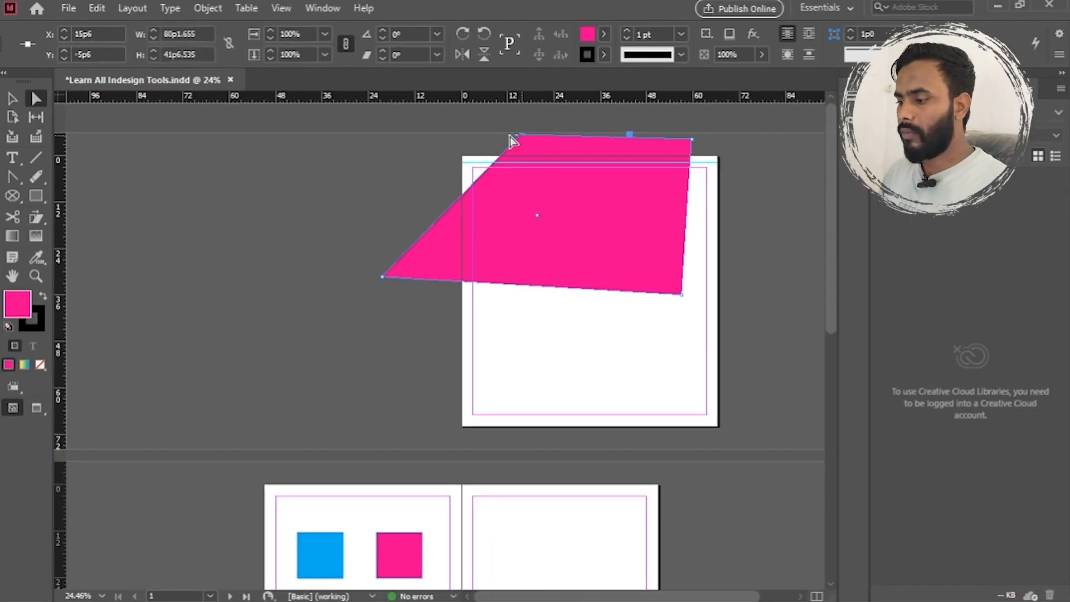
drag(513, 136, 463, 138)
drag(681, 294, 407, 344)
key(v)
click(576, 376)
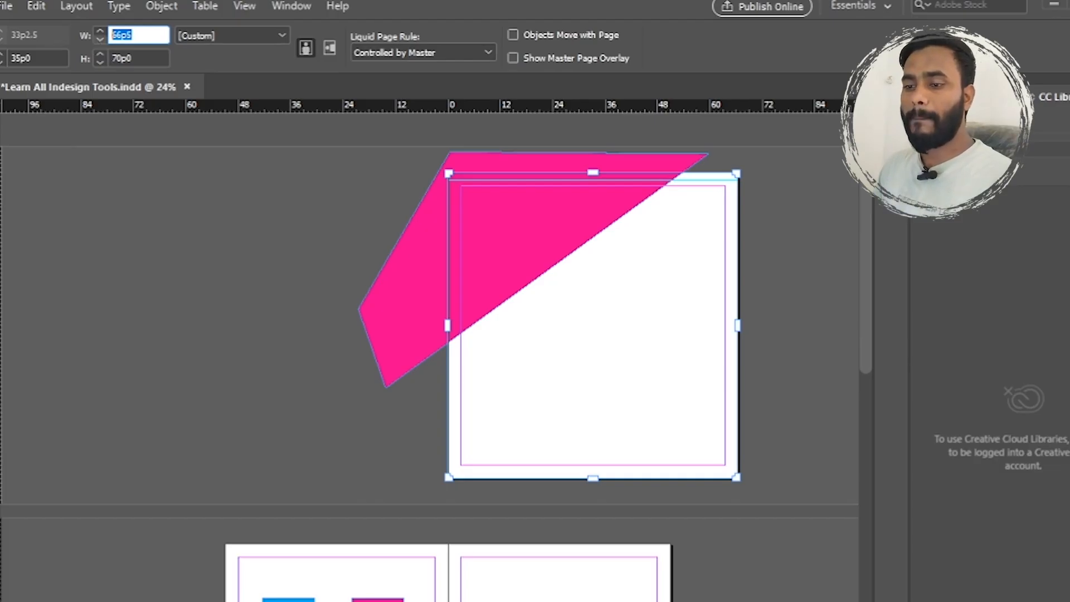
Resize page 1 to 50p0 wide and 80p0 high, and switch its orientation to landscape
text(50)
key(Return)
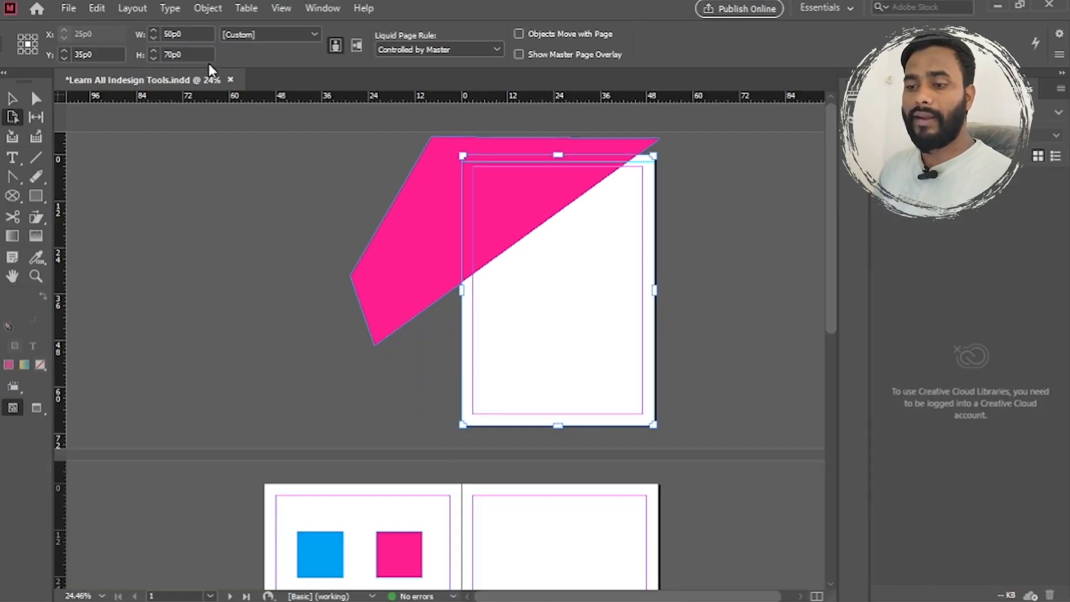
click(155, 54)
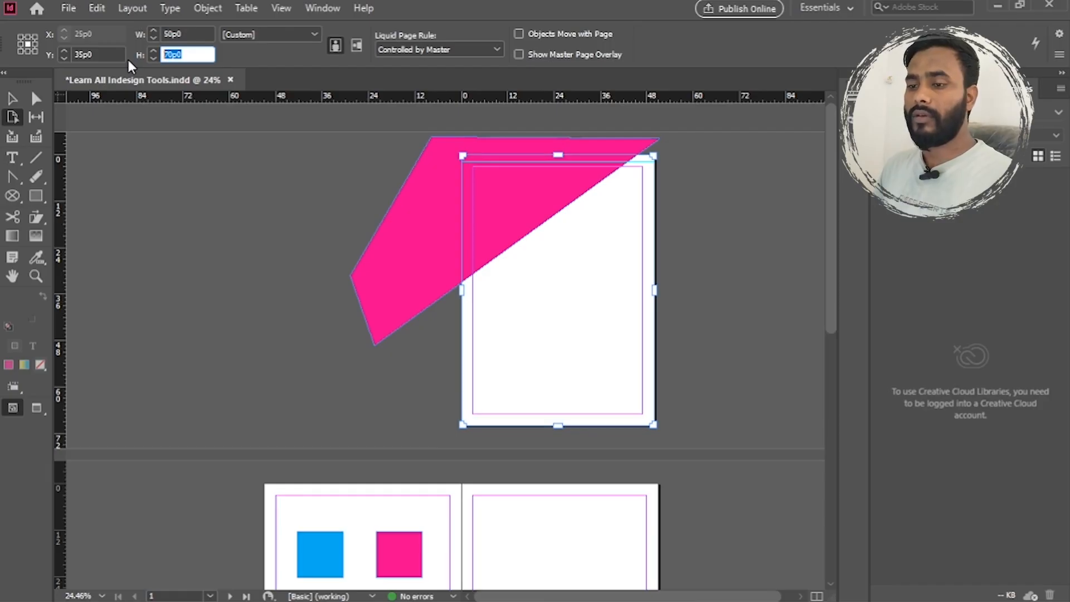
text(80)
key(Return)
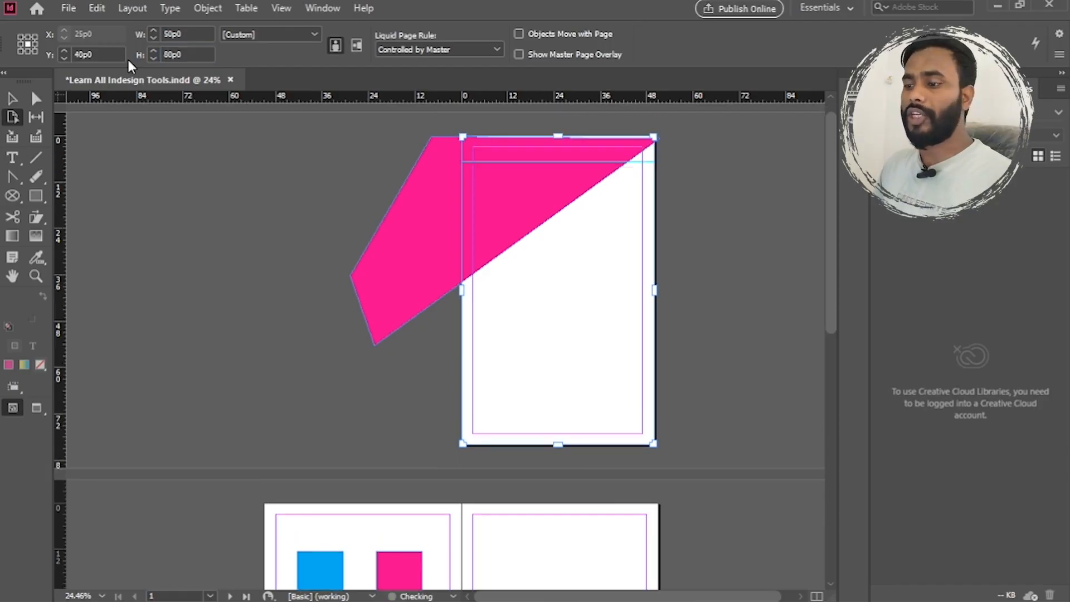
click(357, 46)
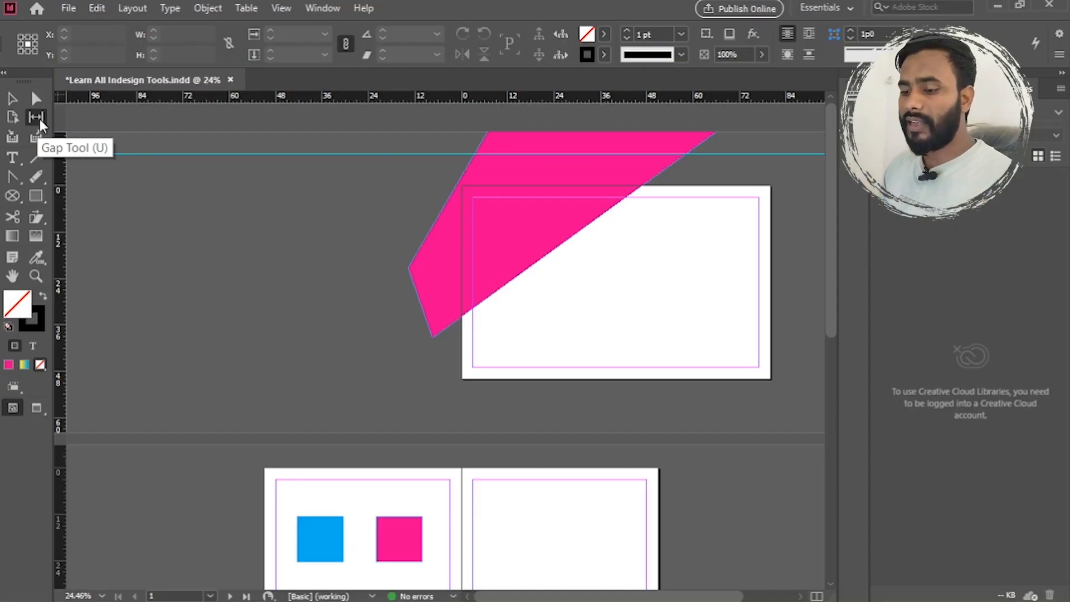
Use the Gap tool on page 2 to shift the gap between the two squares right and raise their upper edges
click(36, 117)
scroll(306, 349, down, 3)
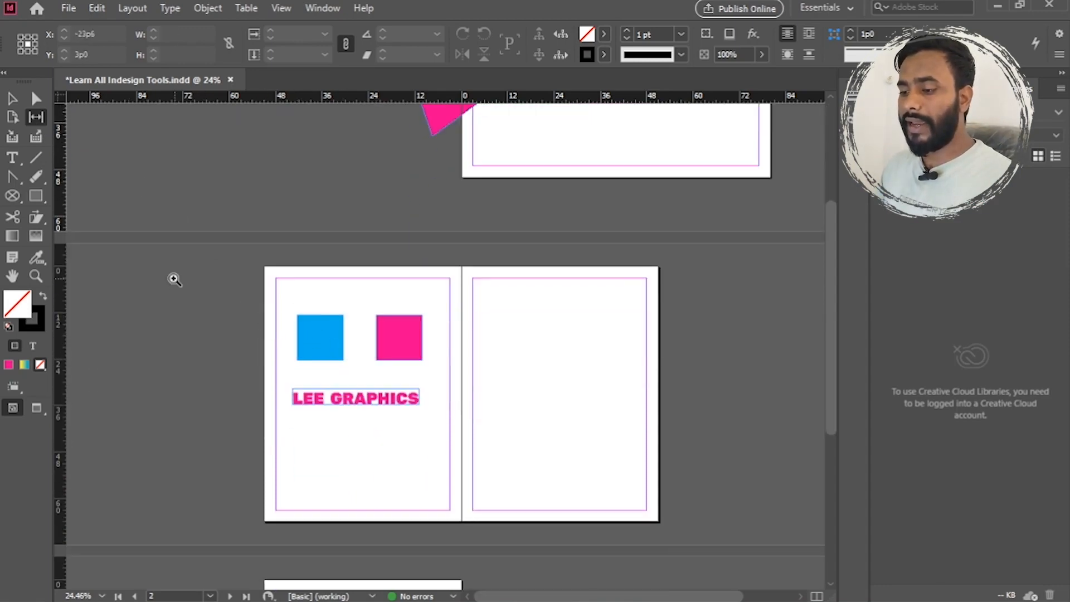
drag(189, 294, 525, 454)
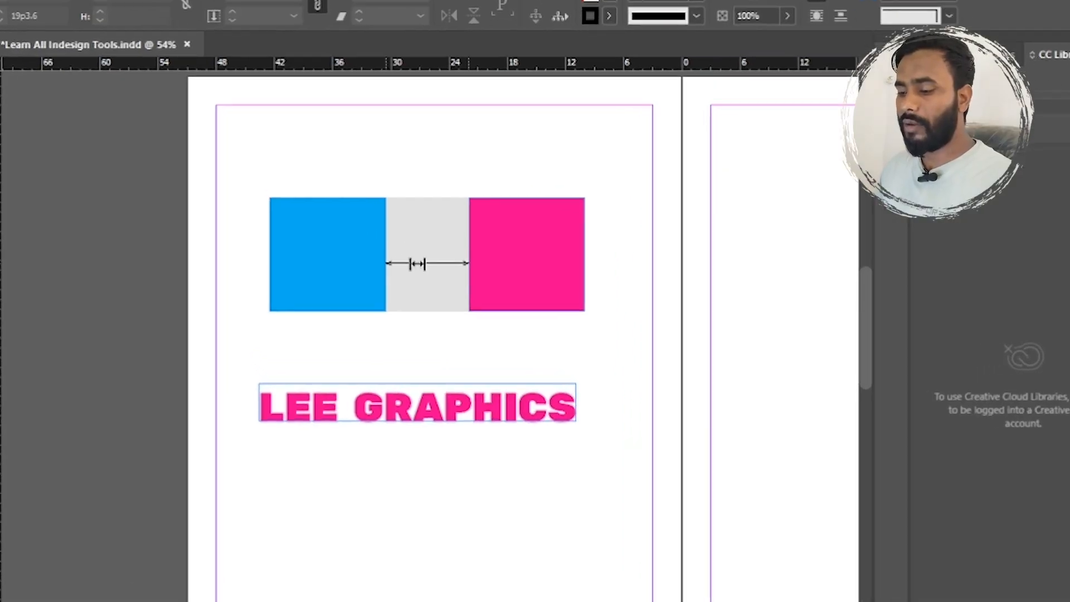
drag(408, 256, 410, 255)
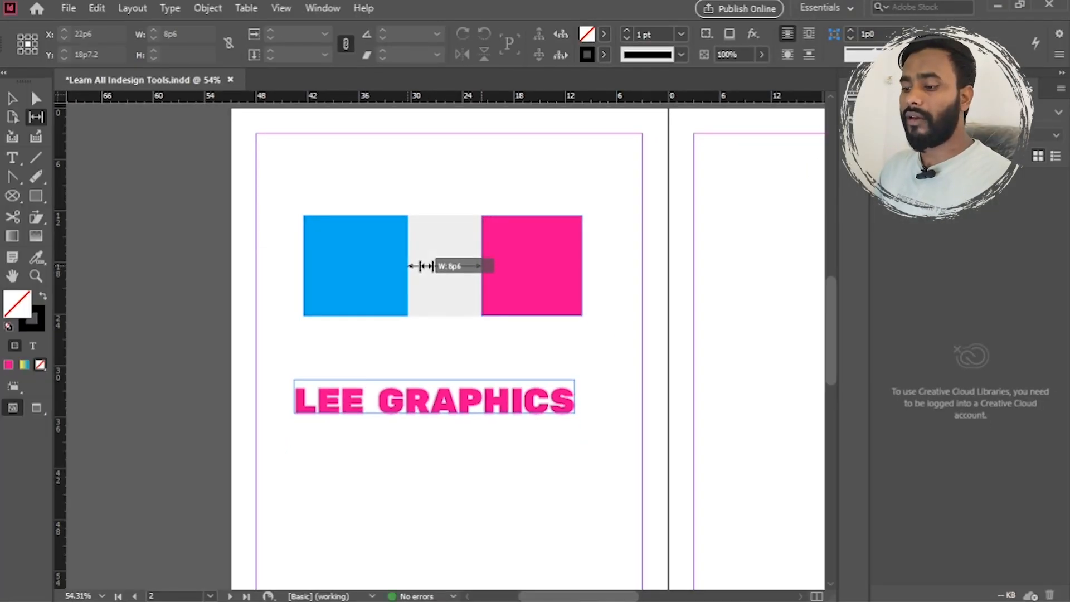
mouse_move(427, 266)
mouse_down()
mouse_move(464, 263)
mouse_move(365, 249)
mouse_move(444, 246)
mouse_move(353, 246)
mouse_move(426, 246)
mouse_up()
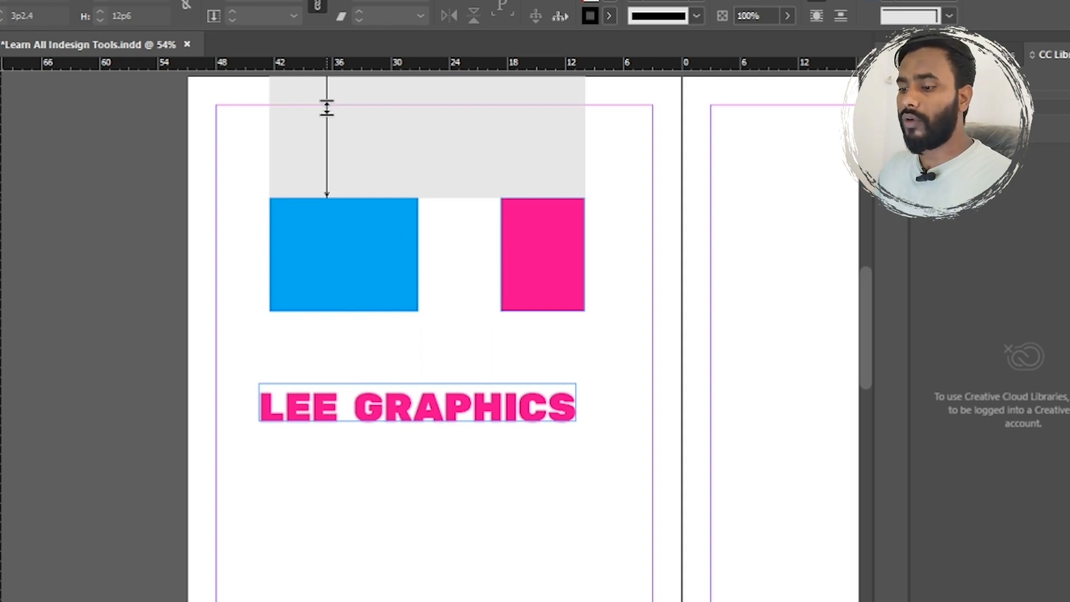
mouse_move(327, 108)
mouse_down()
mouse_move(327, 144)
mouse_move(349, 115)
mouse_move(346, 87)
mouse_move(334, 130)
mouse_move(334, 90)
mouse_up()
Collect the blue and pink rectangles on page 2 with the Content Collector tool
key(b)
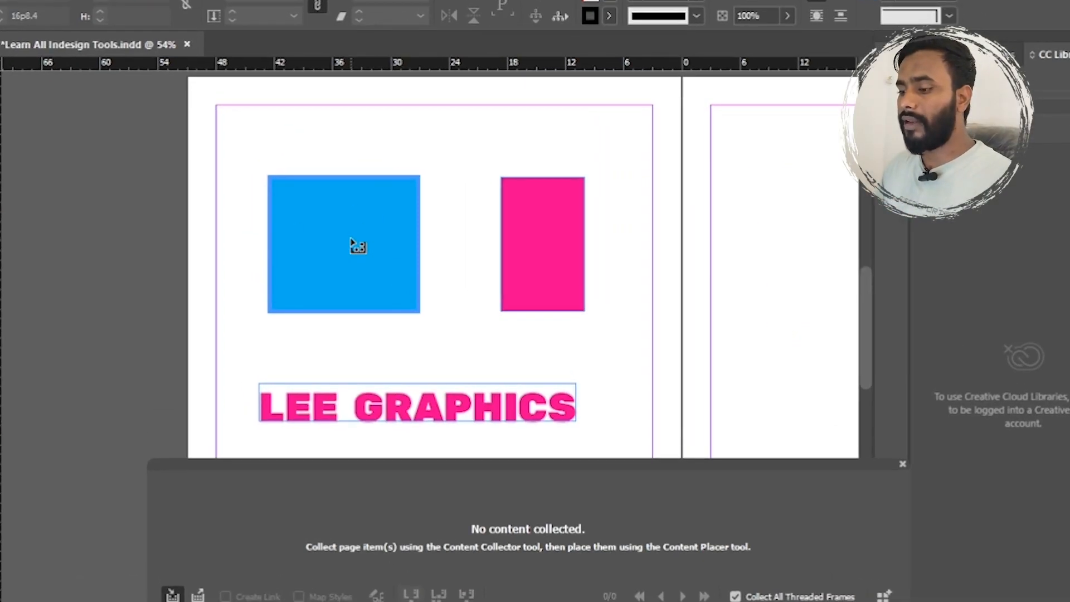
click(351, 240)
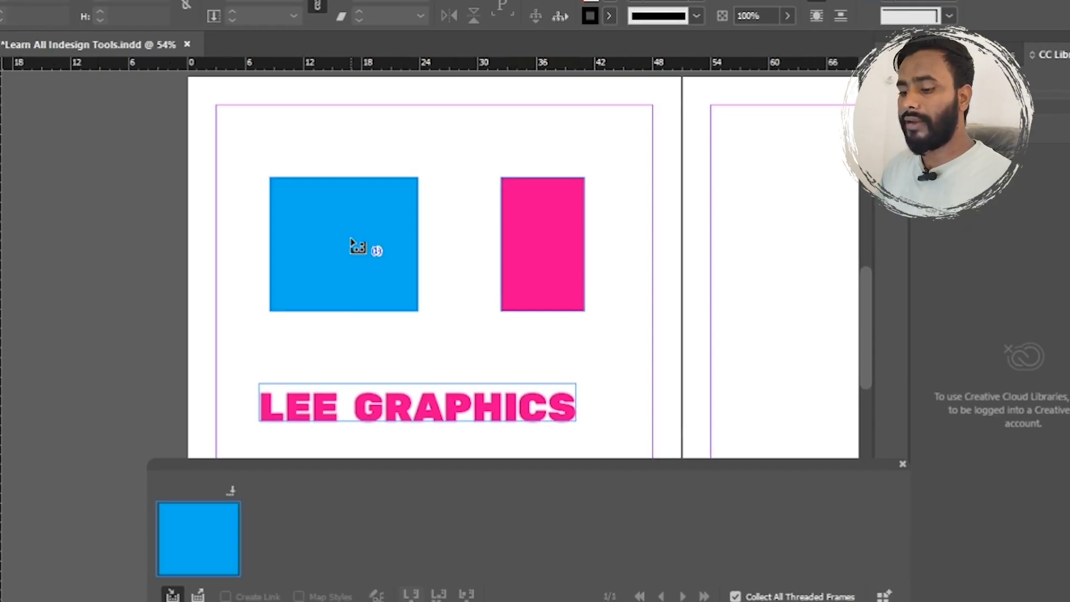
click(546, 263)
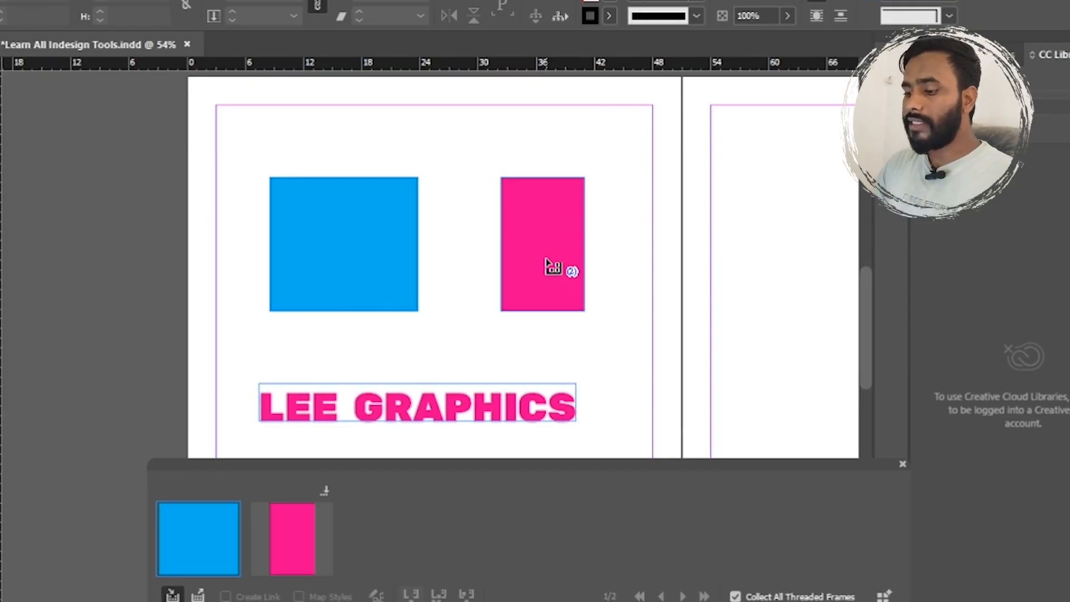
Place the collected blue and pink rectangles side by side on page 4 with the Content Placer tool
scroll(698, 261, down, 1)
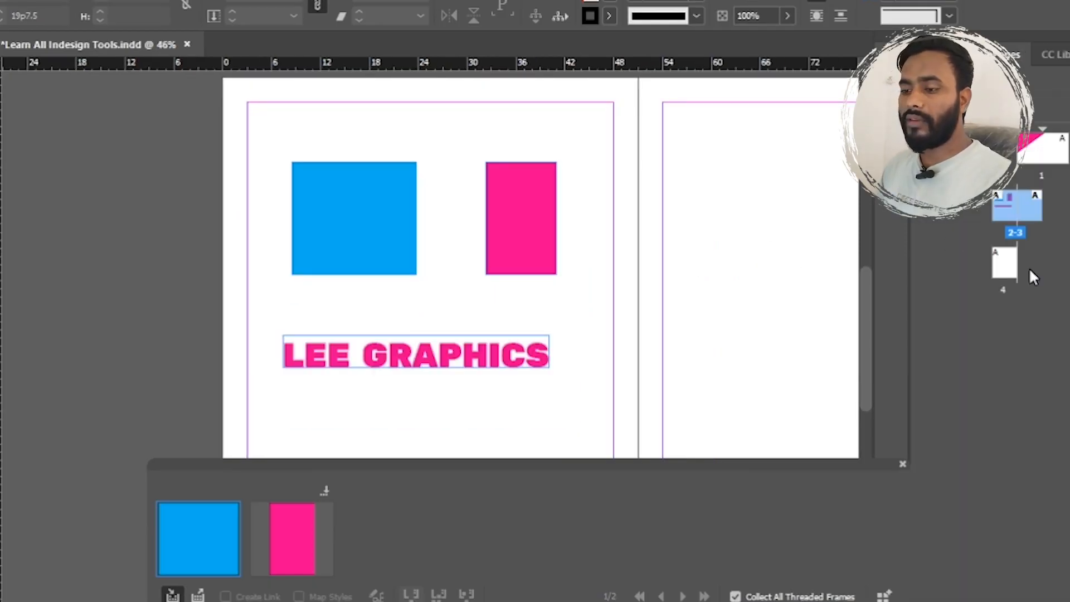
double_click(1003, 268)
scroll(421, 212, down, 2)
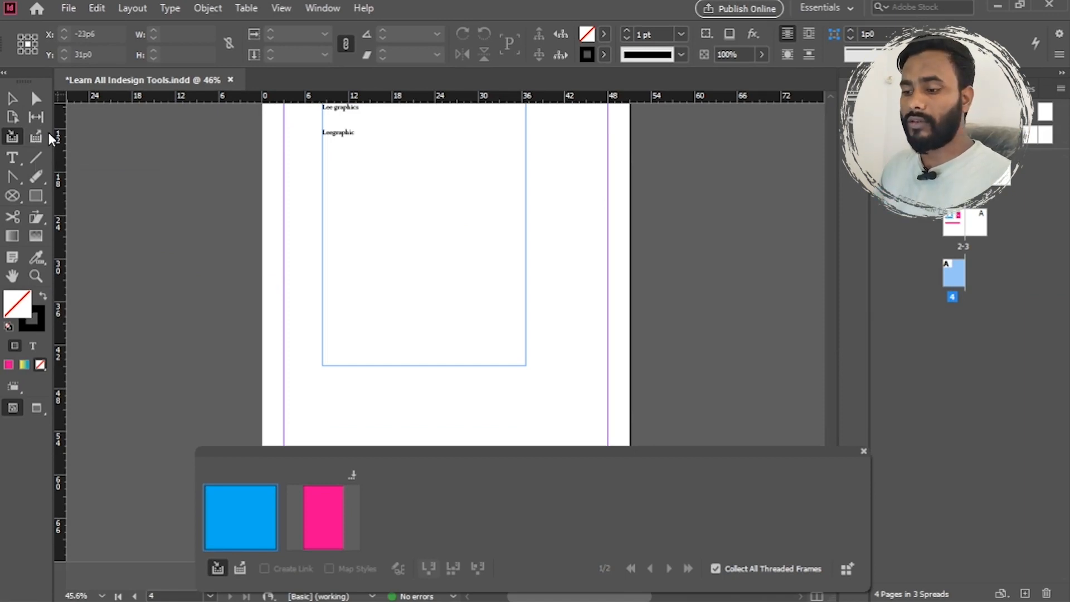
click(35, 138)
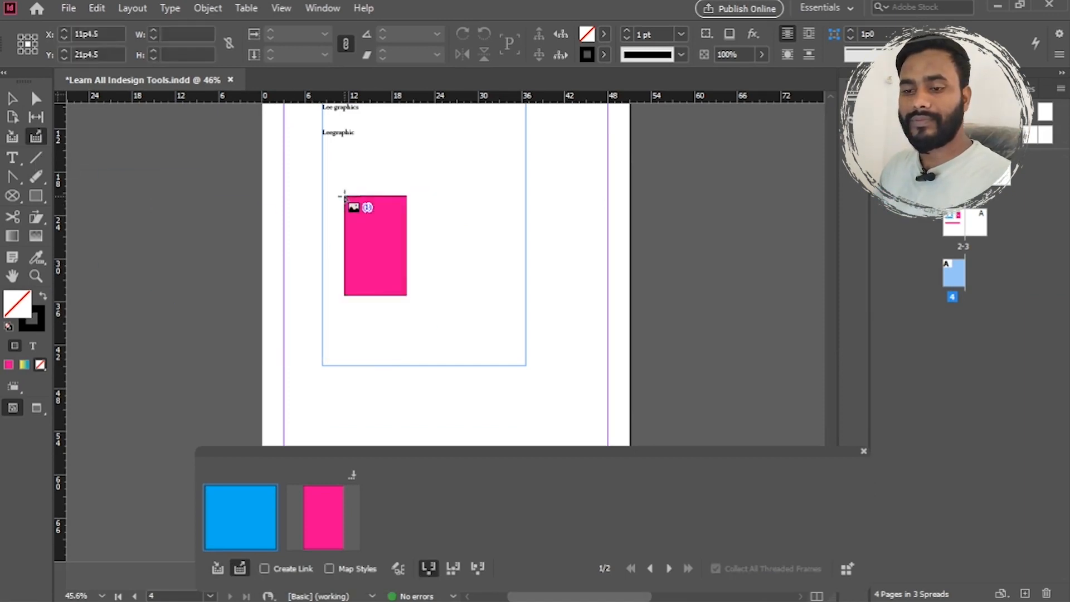
click(345, 197)
click(518, 192)
key(v)
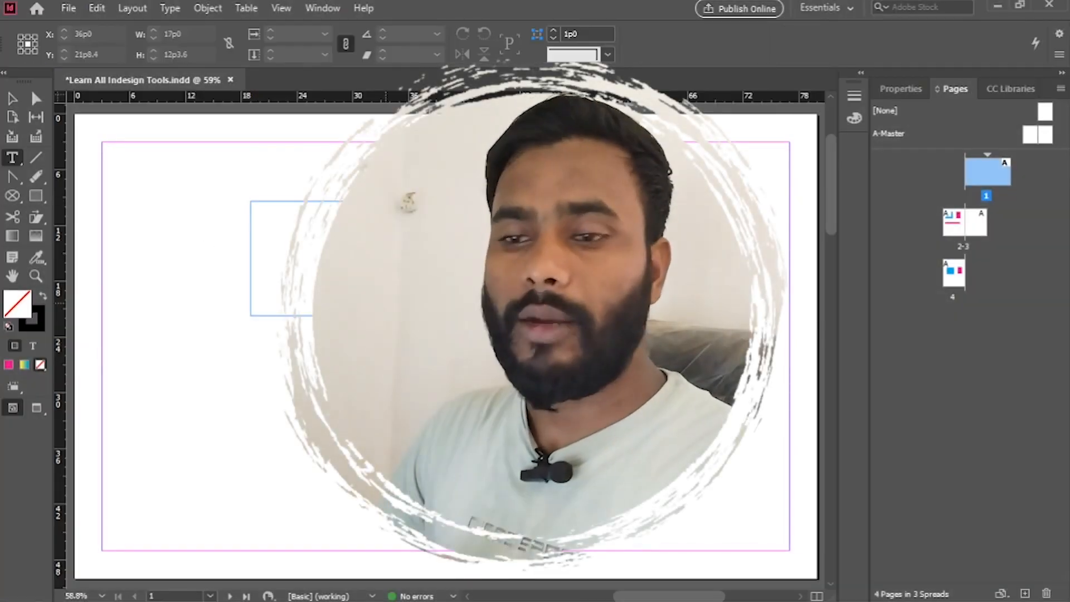
Draw a large text frame in the left-centre area of page 1 with the Type tool
drag(408, 316, 528, 417)
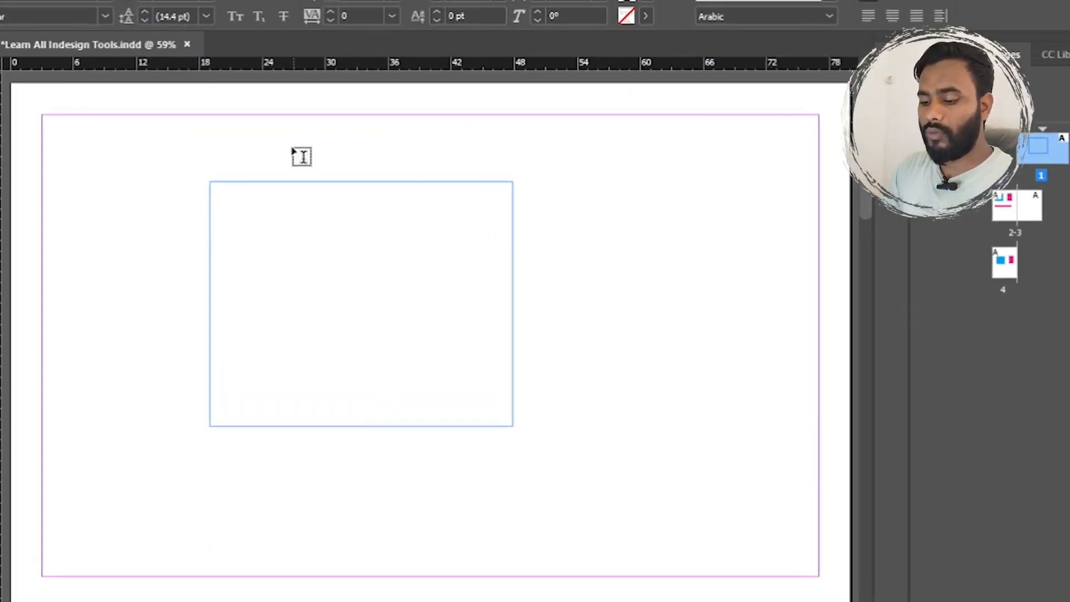
Enter "lee graphics" in the text frame on page 1 and select all of the text
click(280, 218)
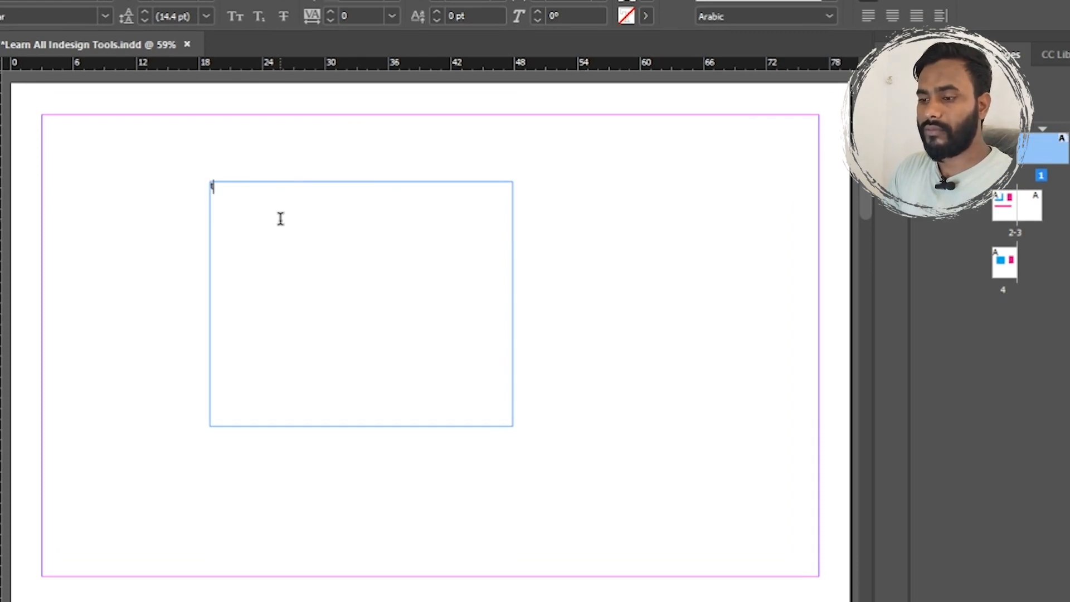
key(ctrl+a)
text(tee)
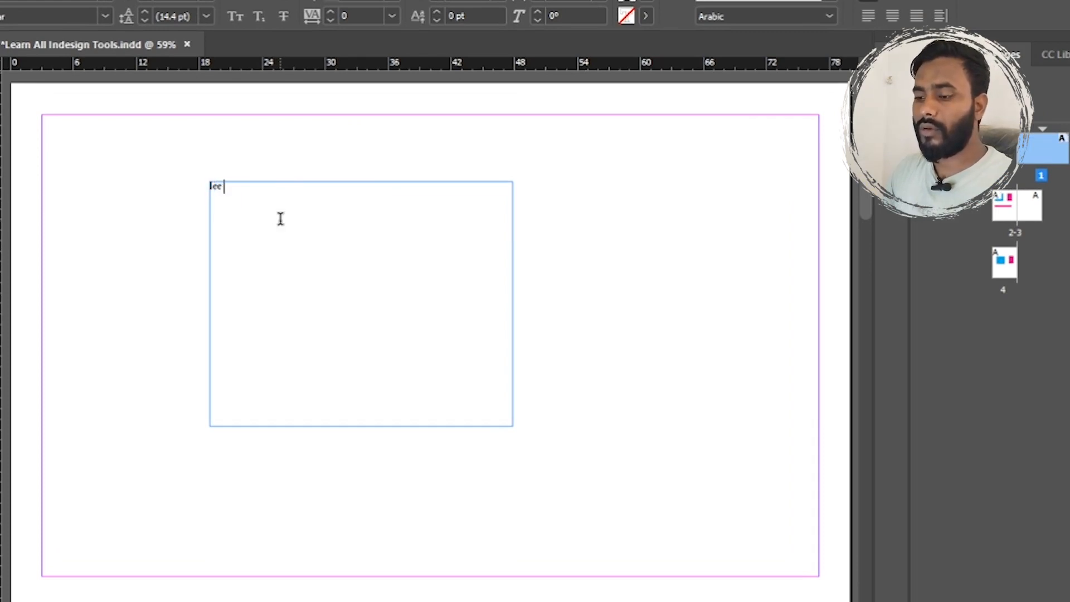
text( graphics)
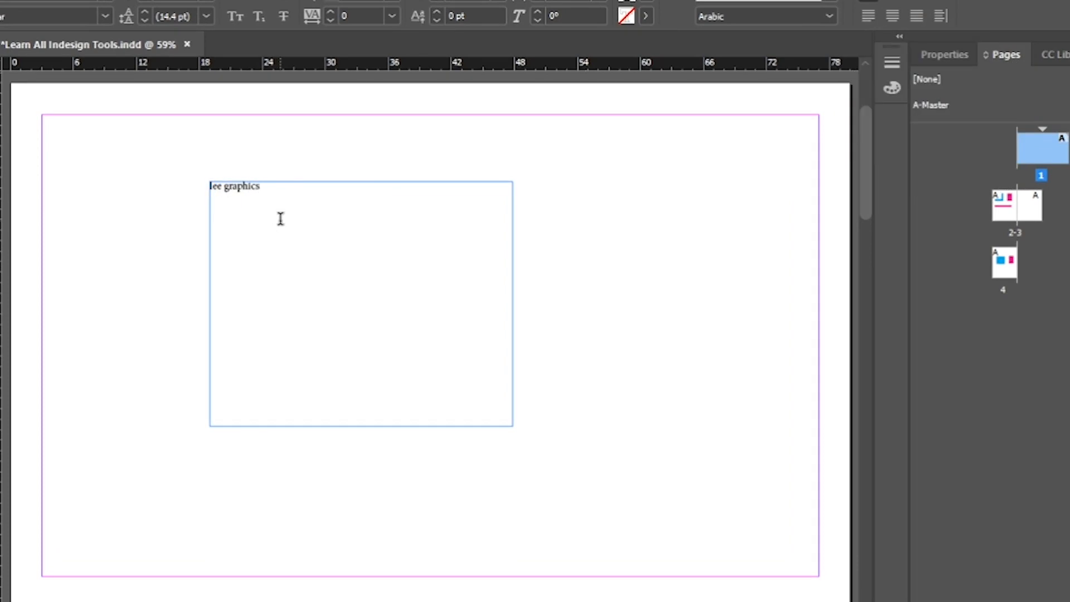
key(ctrl+a)
Draw an open wavy curve about 46p3 wide and 8p8 high below the text frame with the Pen tool, and activate the Type on a Path tool
right_click(16, 159)
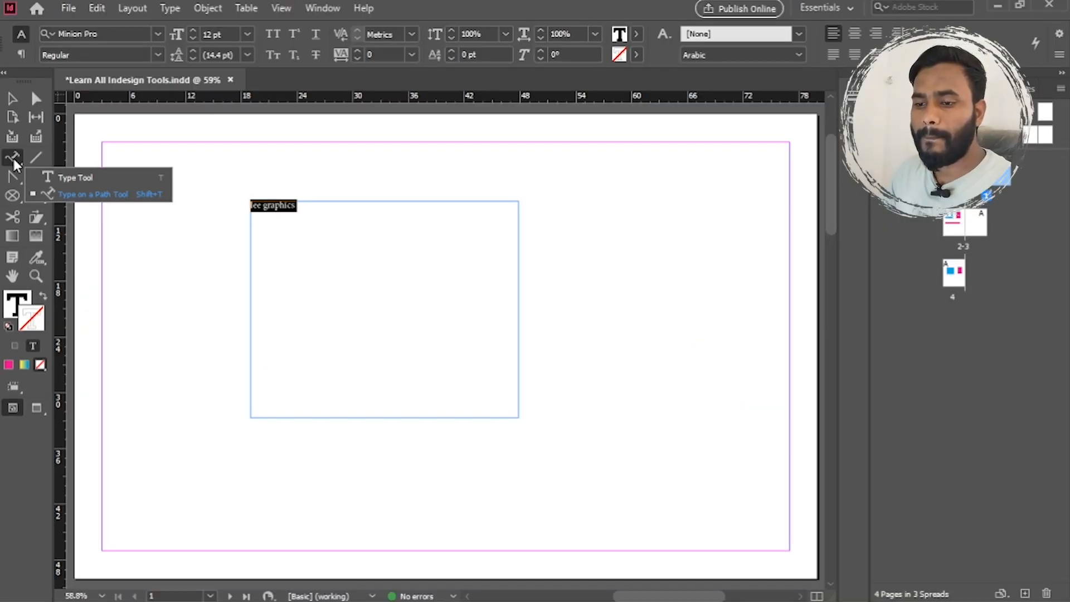
click(11, 178)
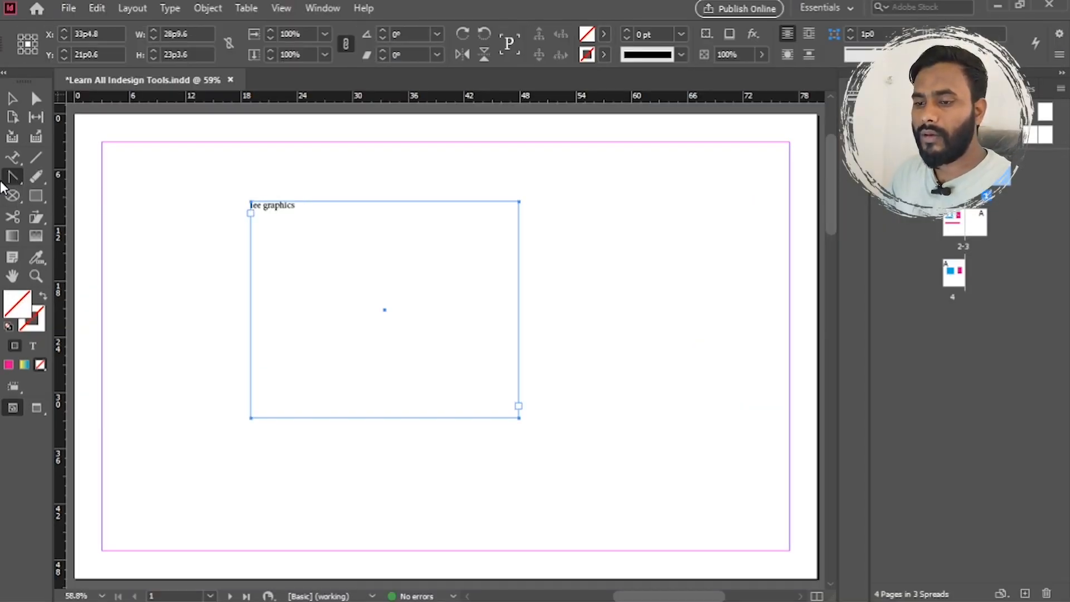
click(10, 181)
click(89, 194)
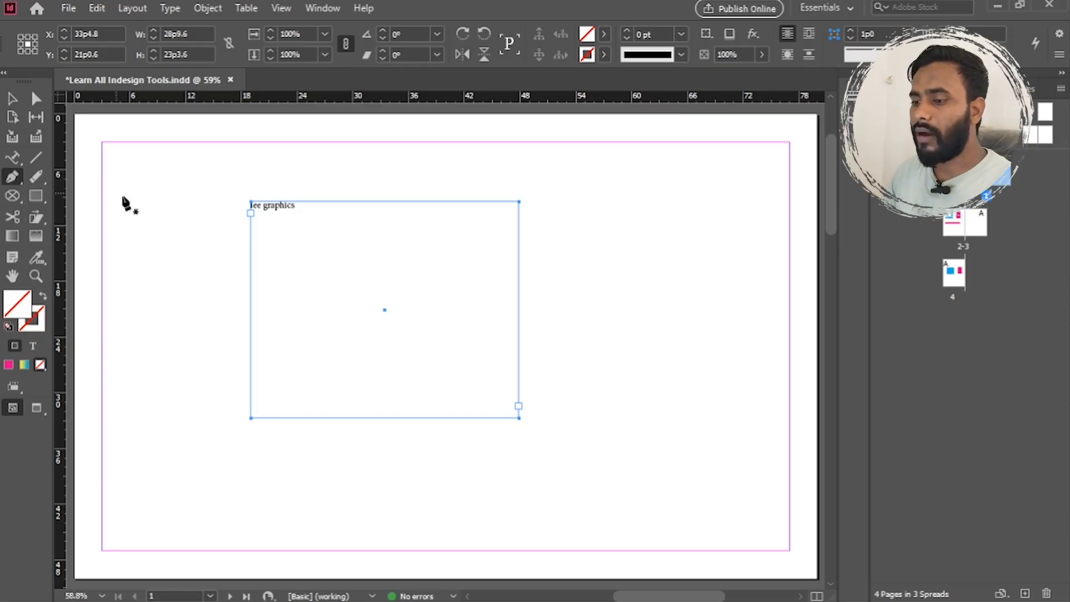
scroll(549, 306, down, 5)
click(277, 216)
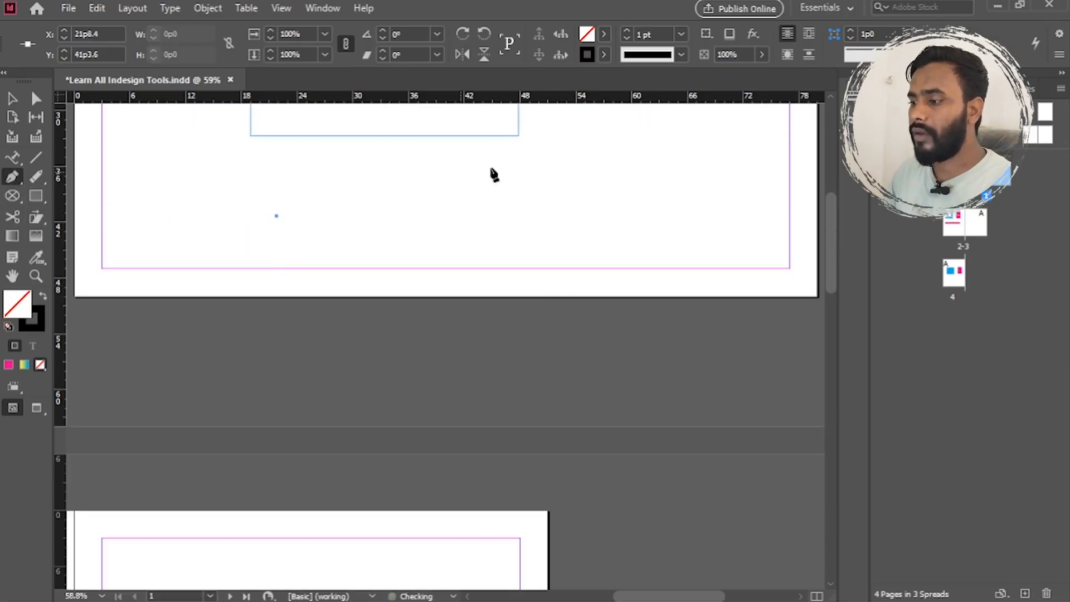
drag(502, 168, 605, 215)
drag(667, 167, 744, 104)
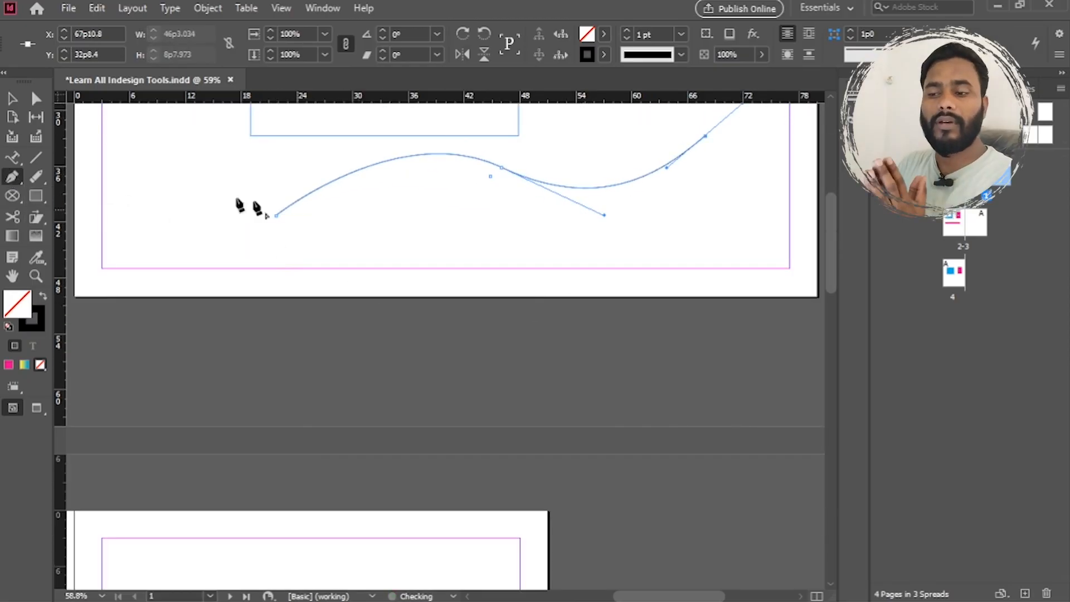
click(12, 99)
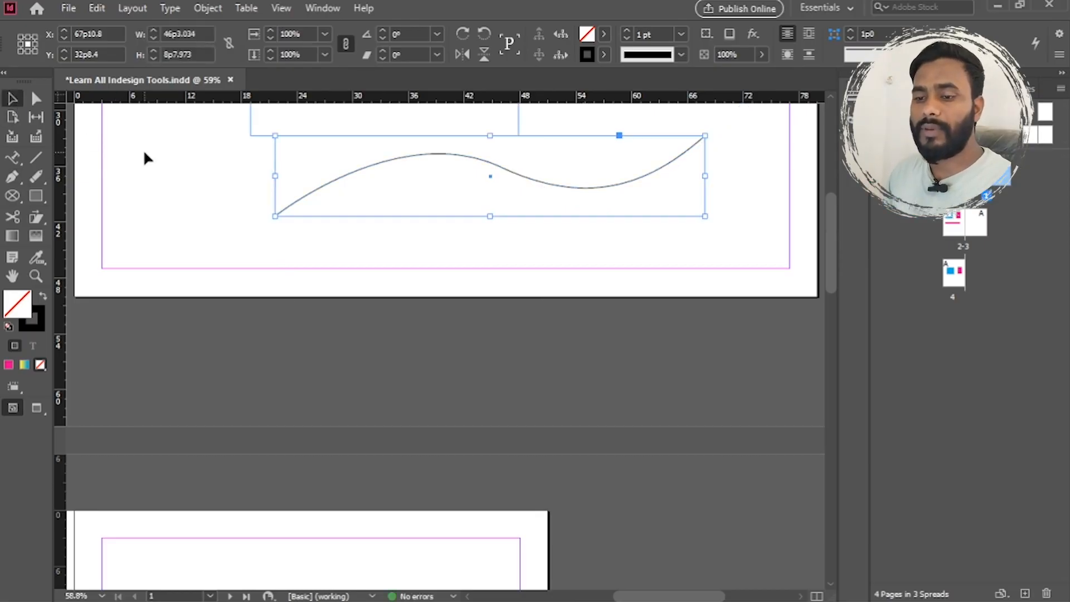
click(12, 158)
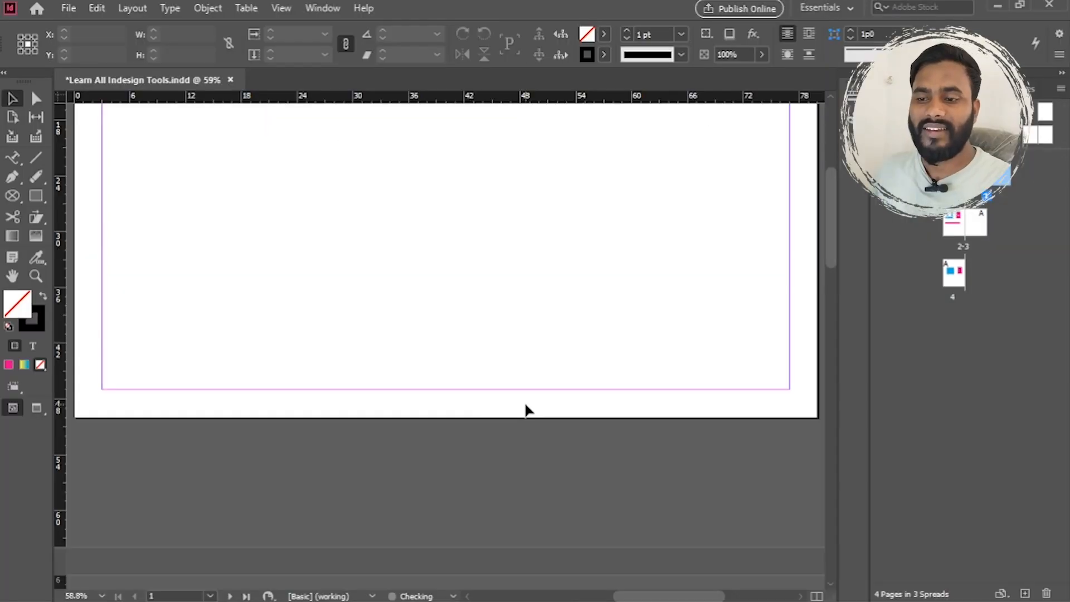
Draw a horizontal line about 32p6 long across the empty area of page 1 with the Line tool
scroll(323, 381, up, 2)
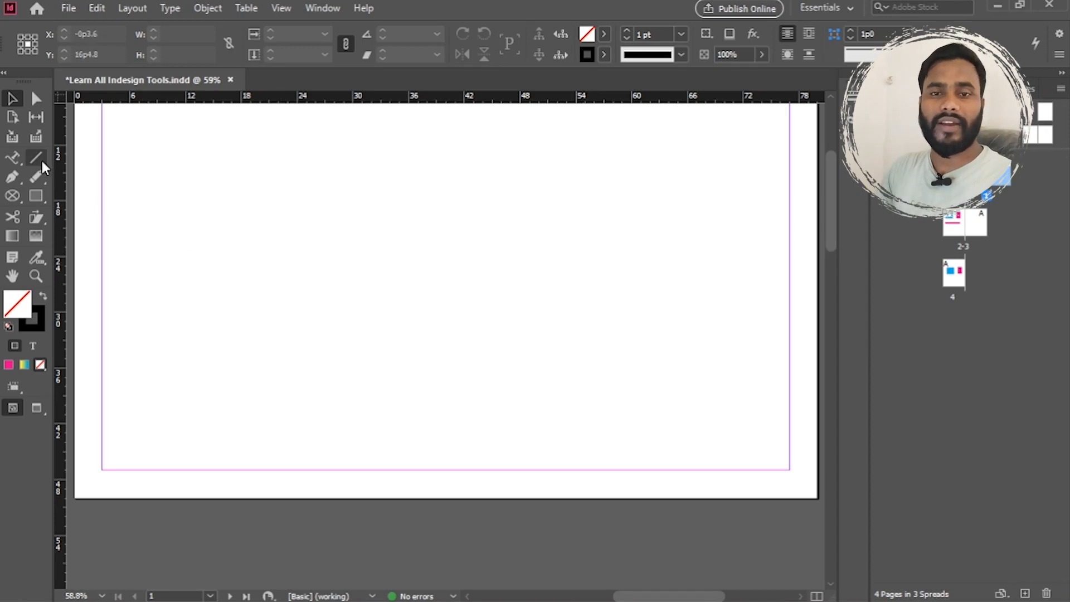
click(41, 161)
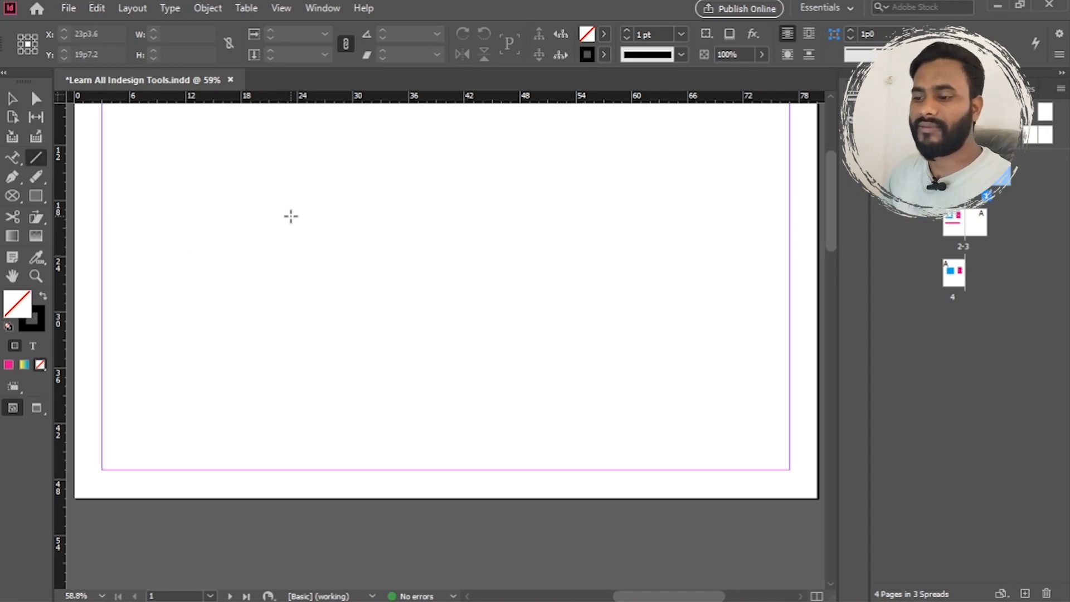
drag(280, 212, 582, 212)
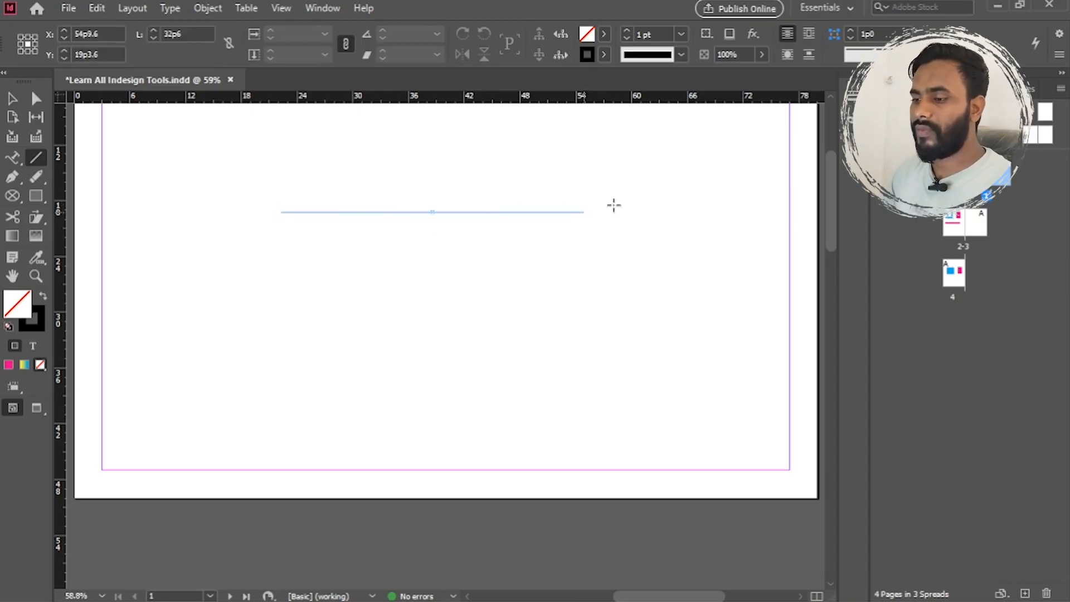
mouse_move(432, 310)
mouse_down()
mouse_move(573, 270)
mouse_move(260, 230)
mouse_move(202, 235)
mouse_up()
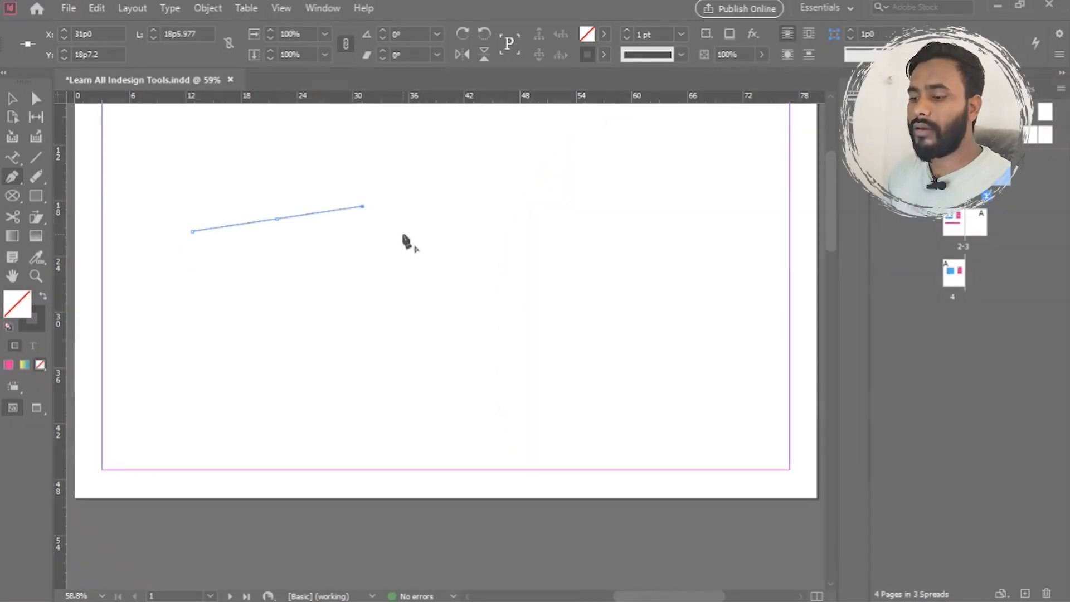
Complete the Pen path as a closed shape about 29p4 wide and 13p1 high, with straight edges and a rounded left end
click(404, 231)
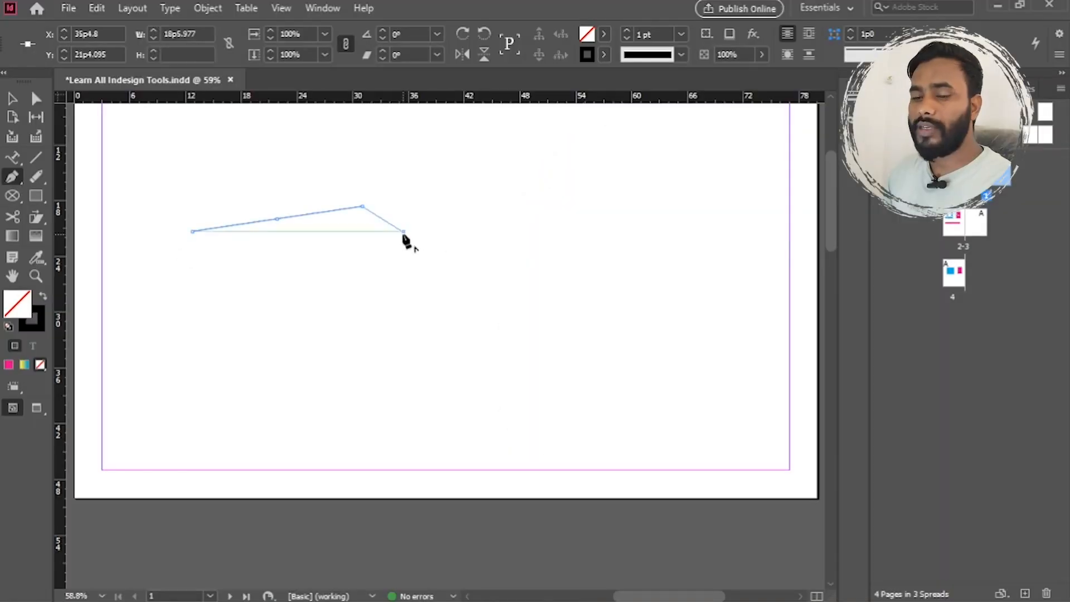
click(303, 318)
click(183, 327)
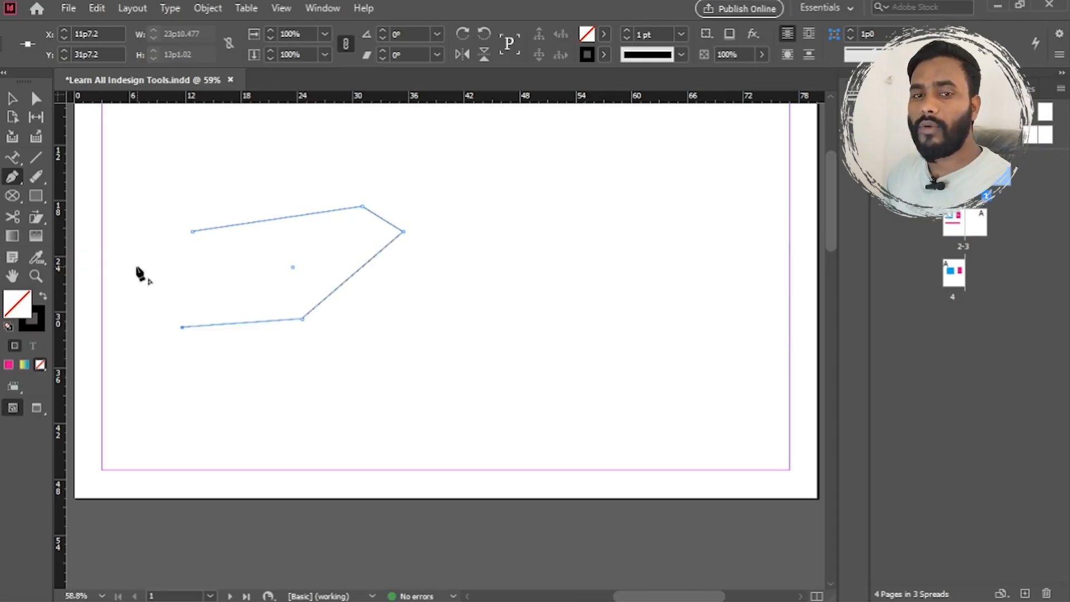
drag(134, 269, 146, 206)
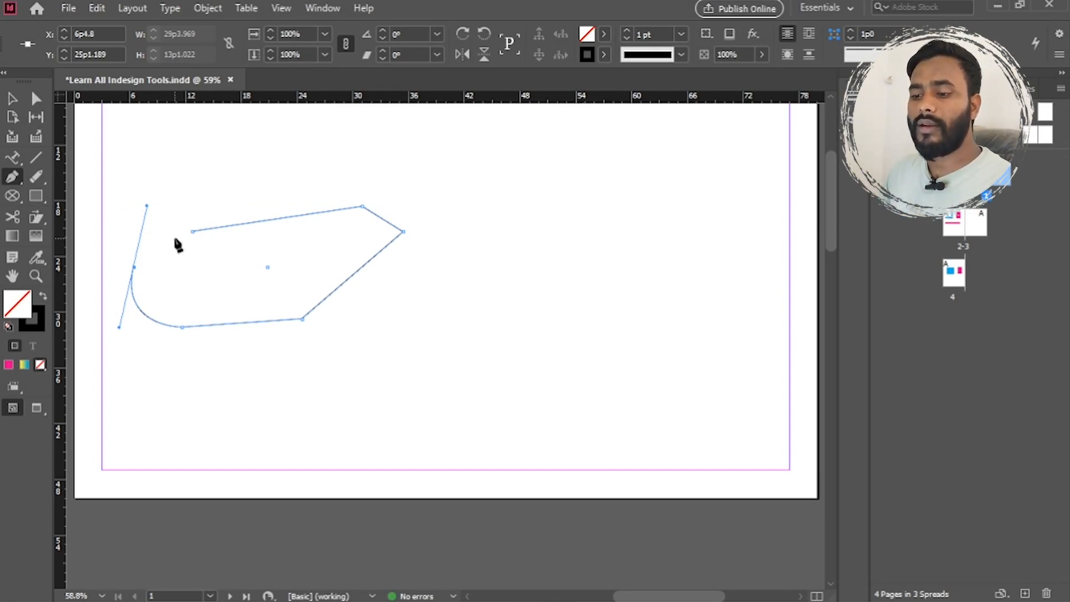
click(192, 231)
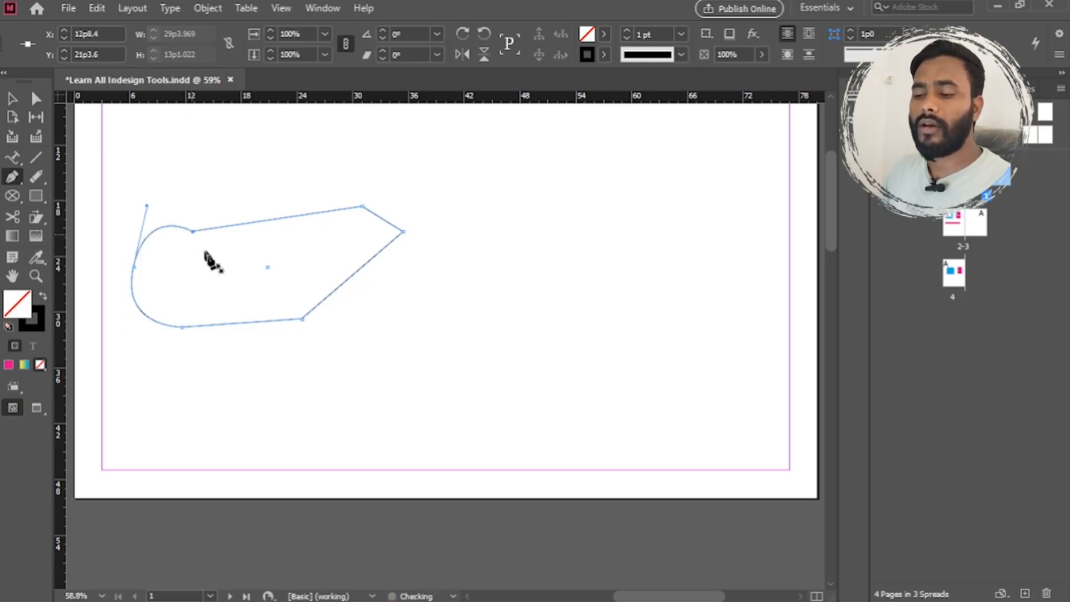
click(11, 100)
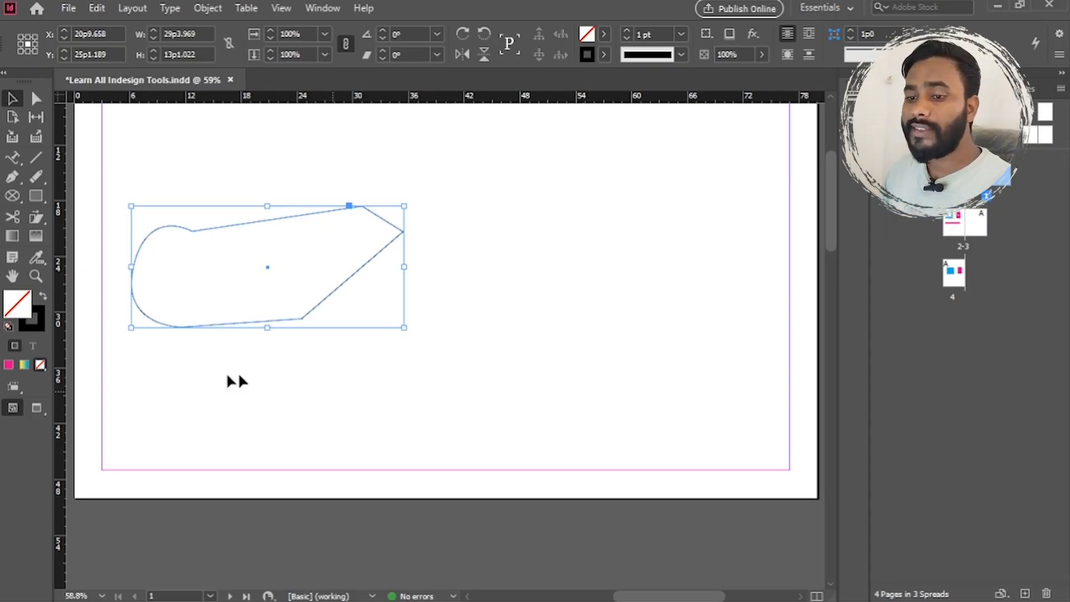
Add anchor points to the closed shape's upper, slanted and lower edges and its left curve with the Add Anchor Point tool
click(14, 177)
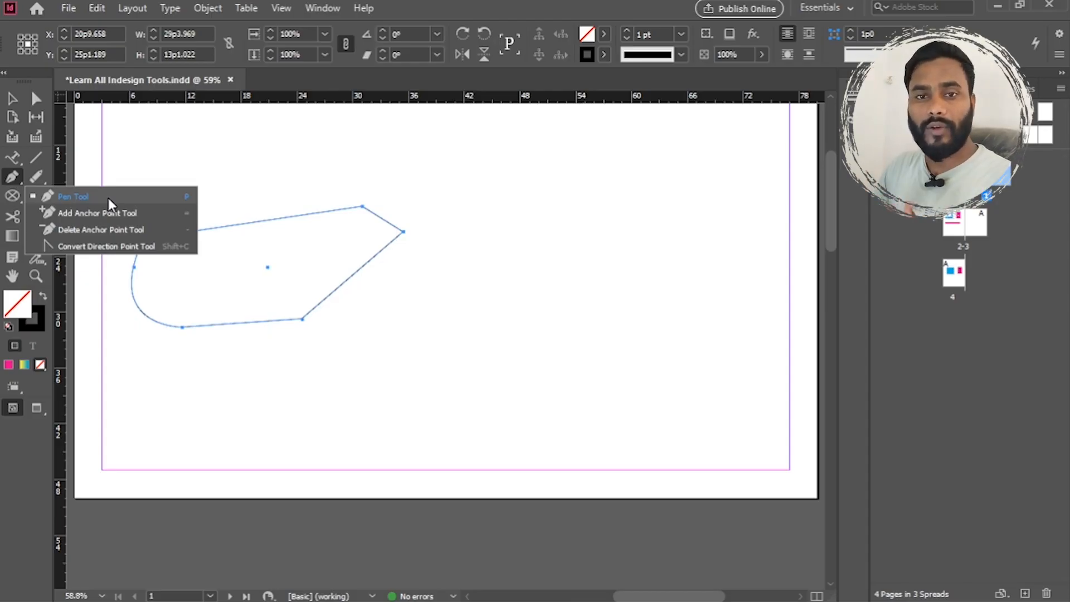
click(98, 213)
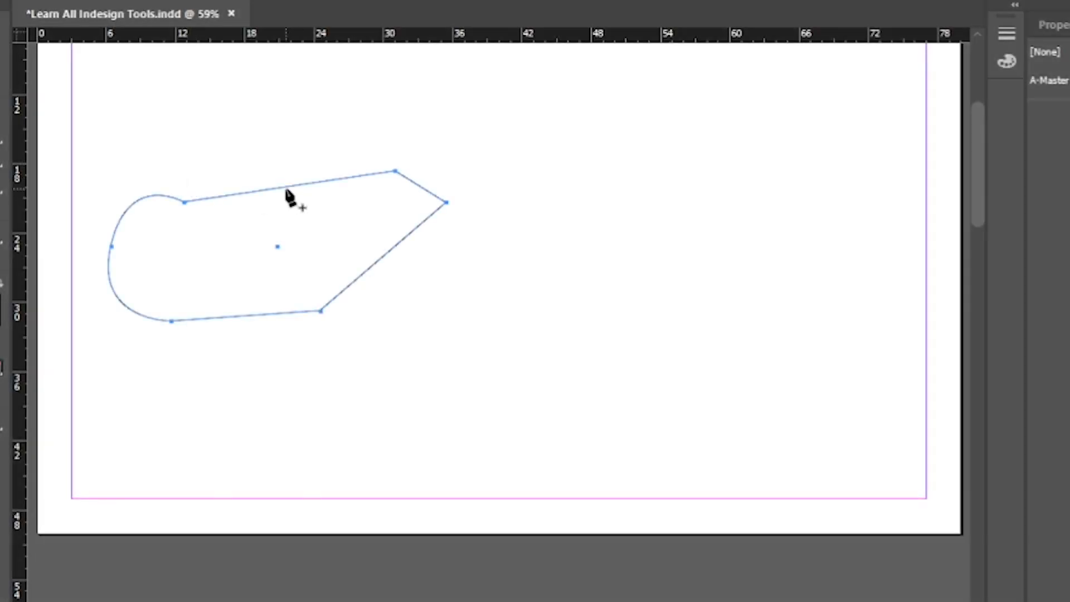
click(274, 219)
click(384, 256)
click(246, 316)
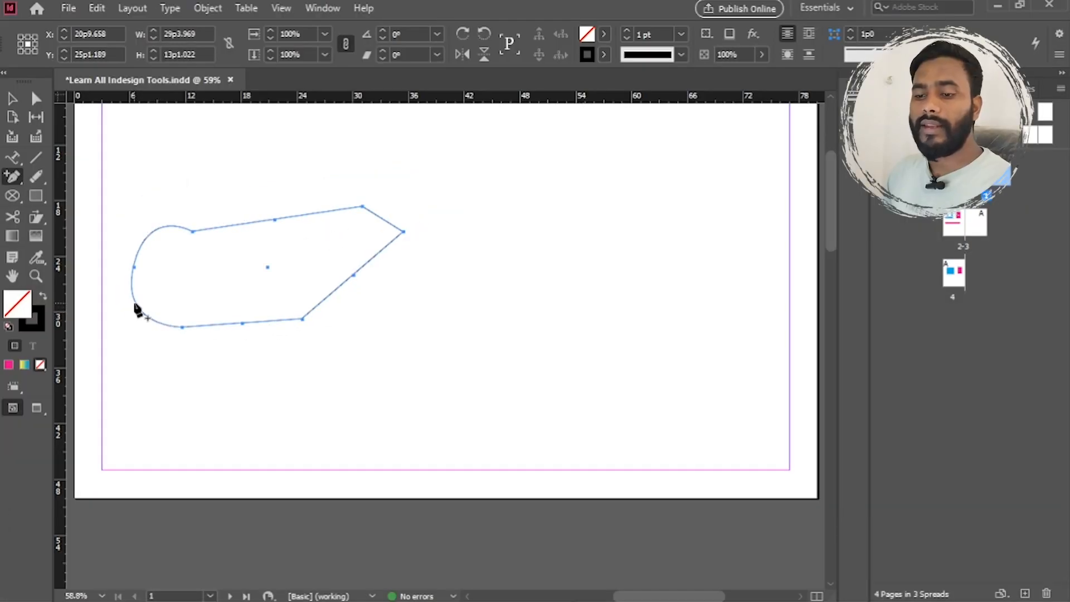
click(135, 304)
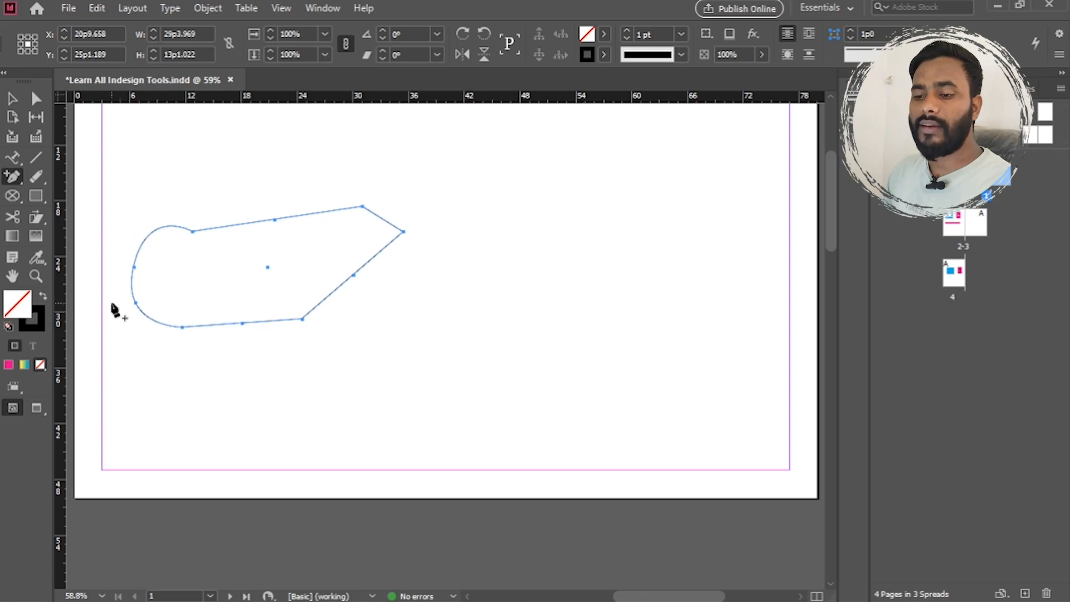
Delete the added anchor points on the shape's upper and slanted edges, plus its rightmost corner point
click(13, 179)
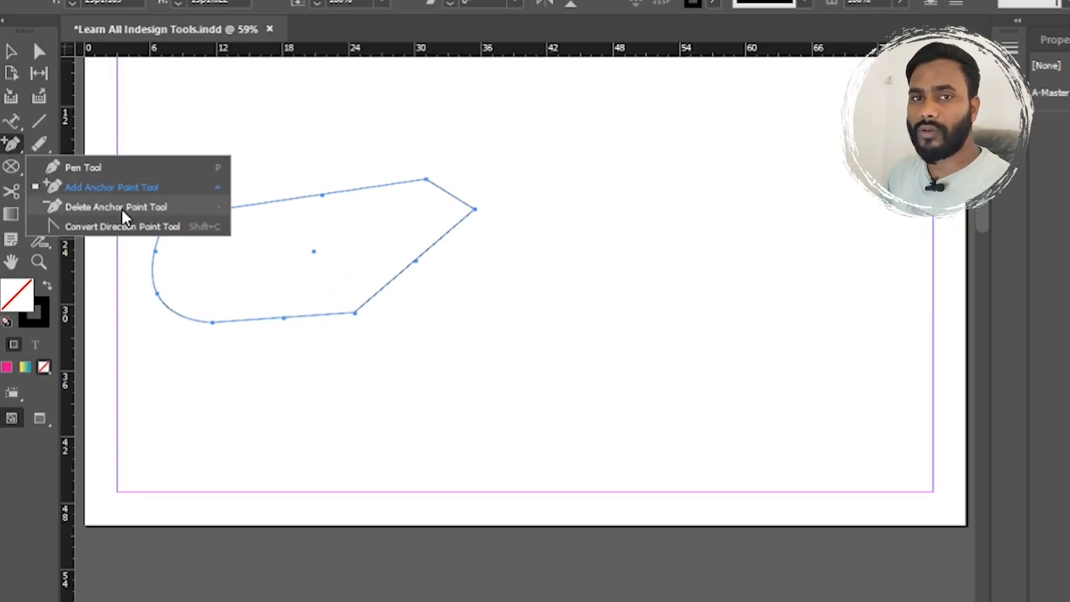
click(124, 217)
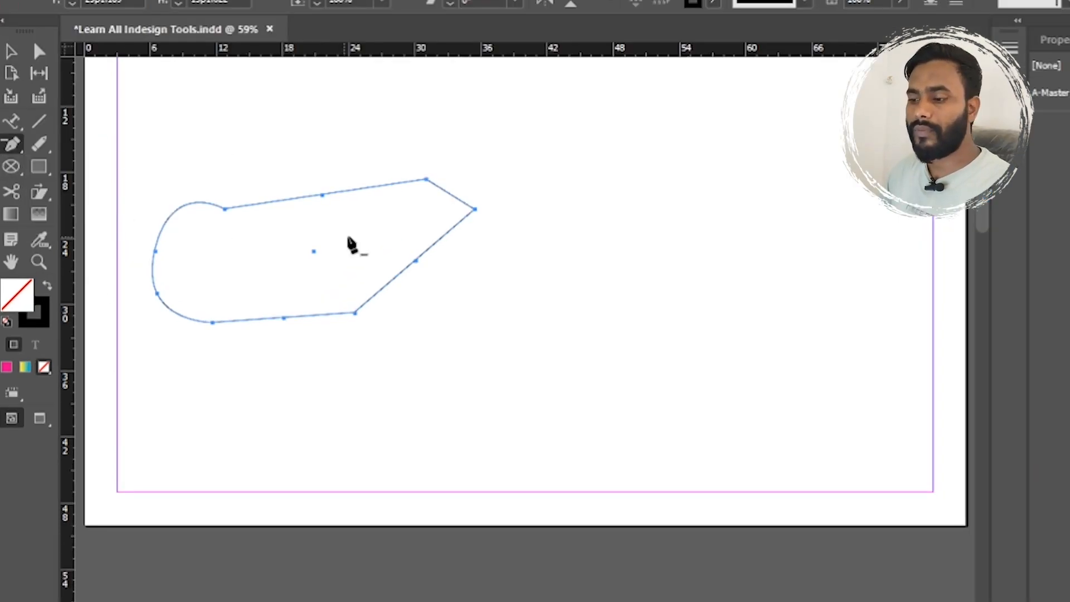
click(322, 195)
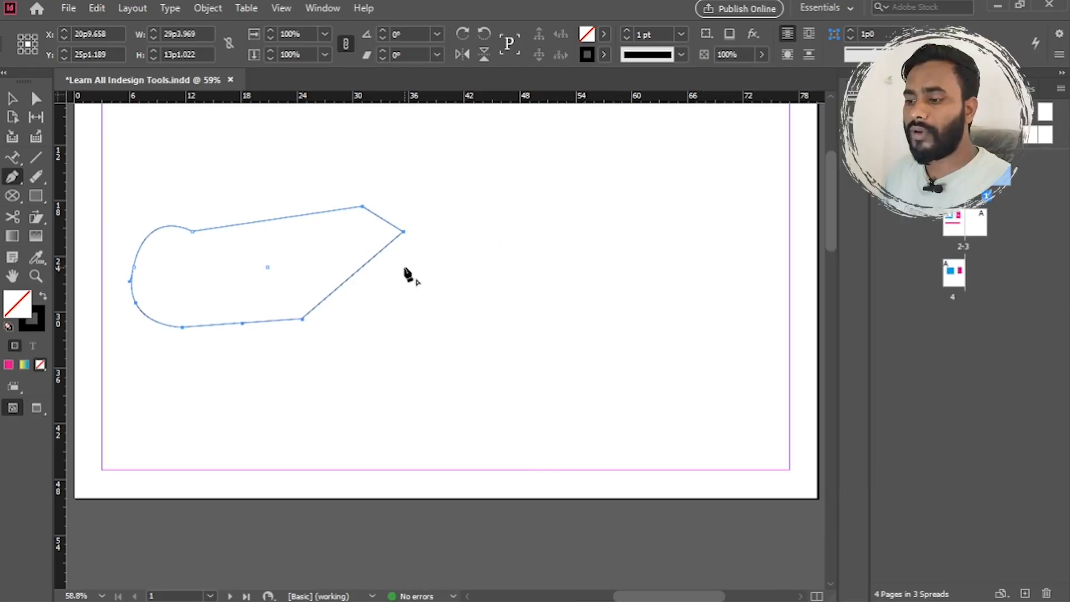
click(403, 234)
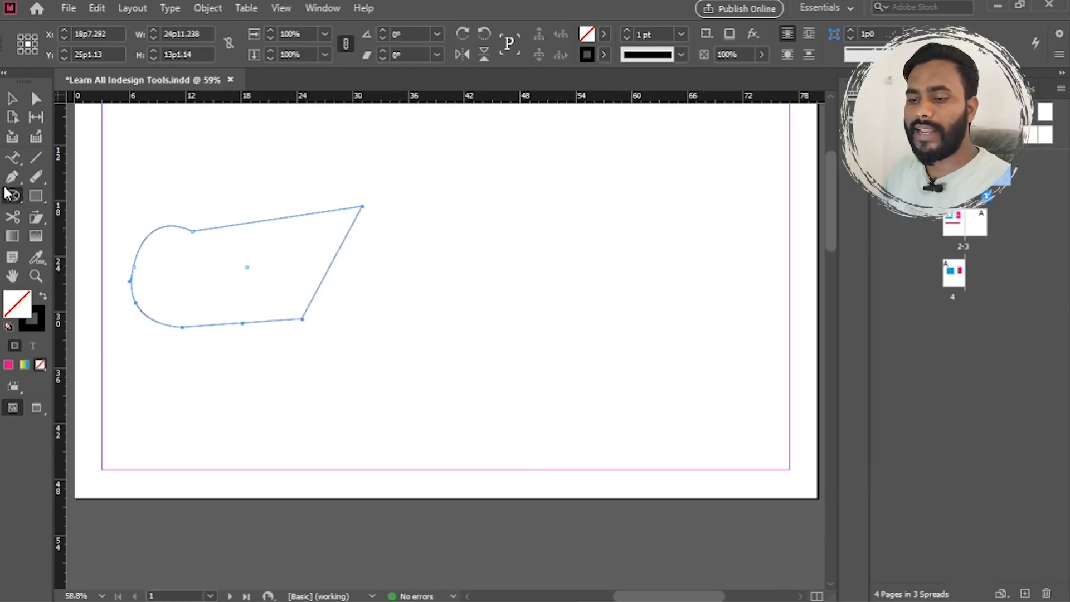
Curve the shape's upper-right corner into a cloud-like outline with the Convert Direction Point tool, extending the upper handle up and to the left
drag(12, 177, 111, 249)
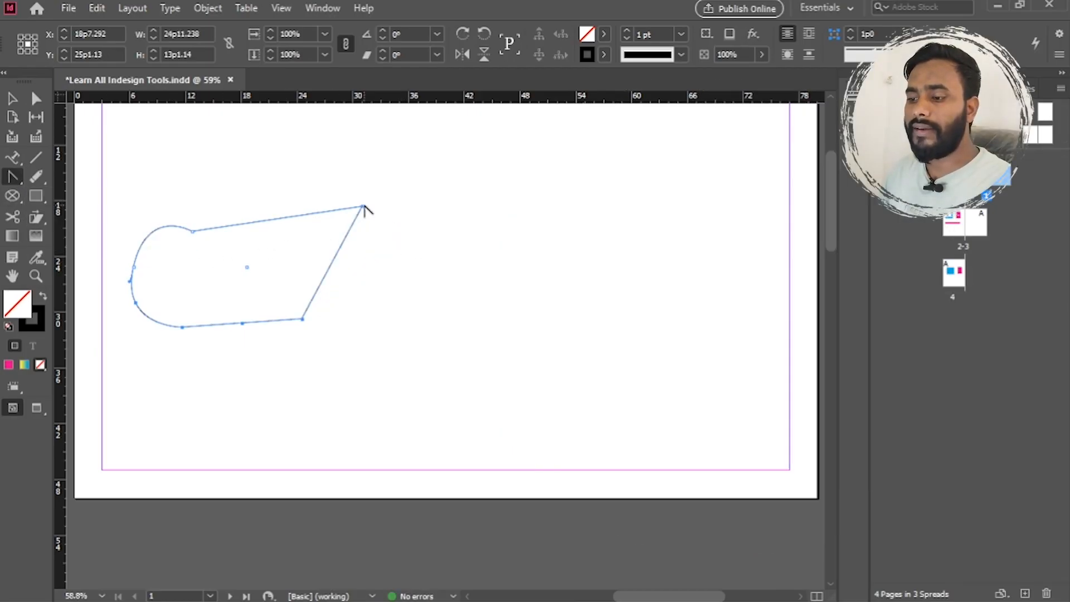
drag(363, 206, 425, 318)
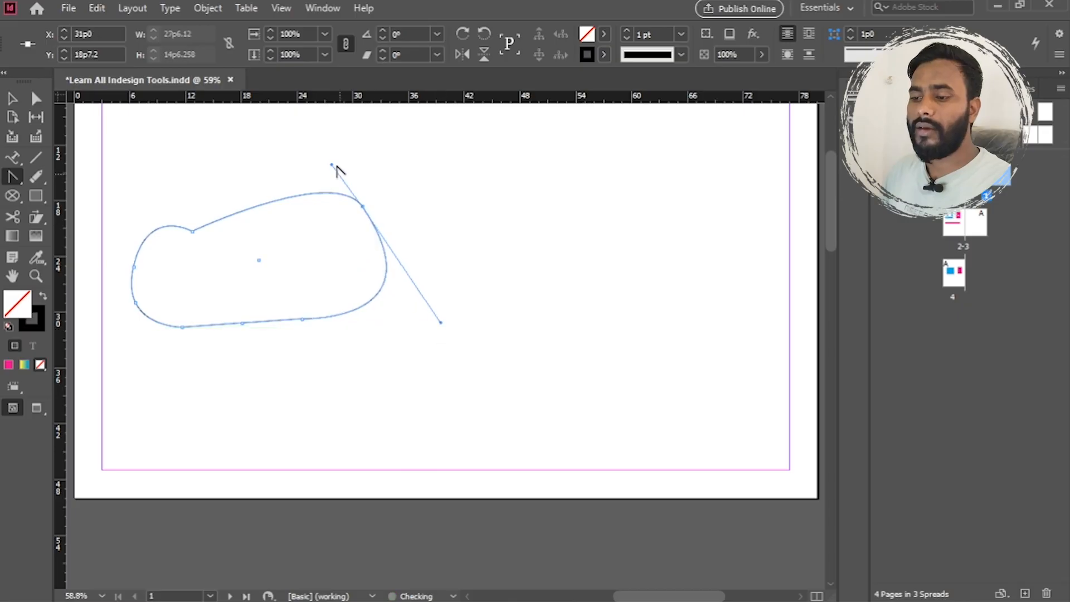
drag(332, 164, 232, 122)
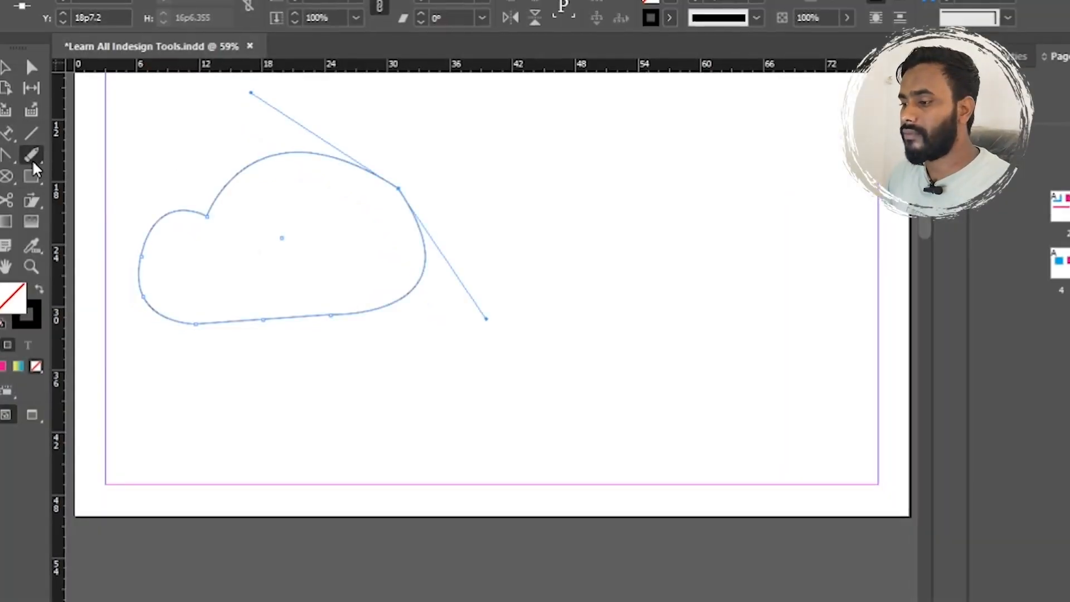
Draw a freehand hook-shaped curve about 5p8 wide and 10p6 high to the right of the cloud with the Pencil tool
click(32, 161)
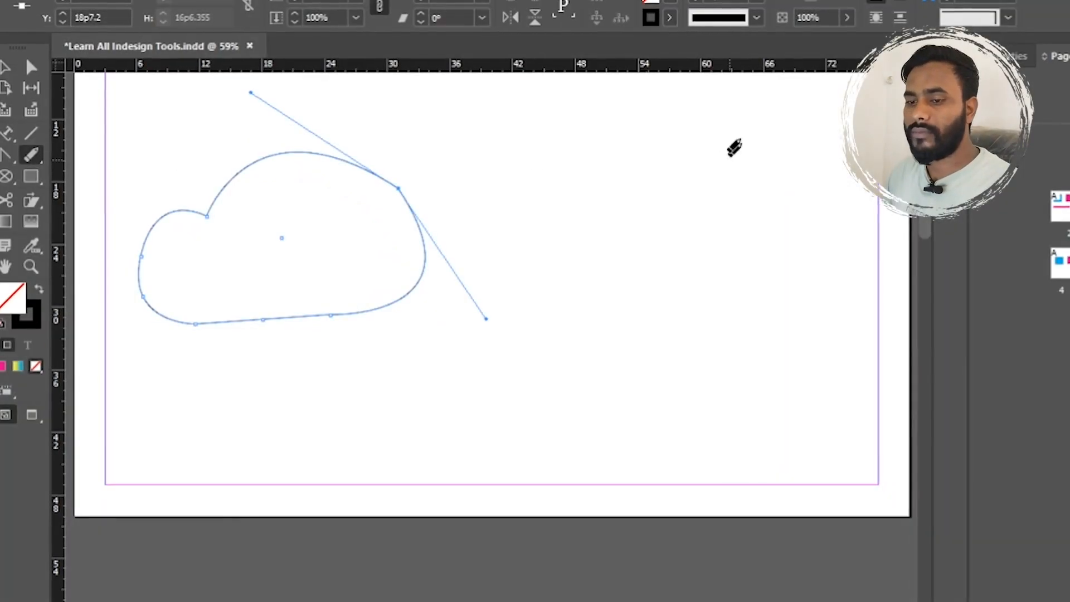
right_click(30, 154)
click(94, 178)
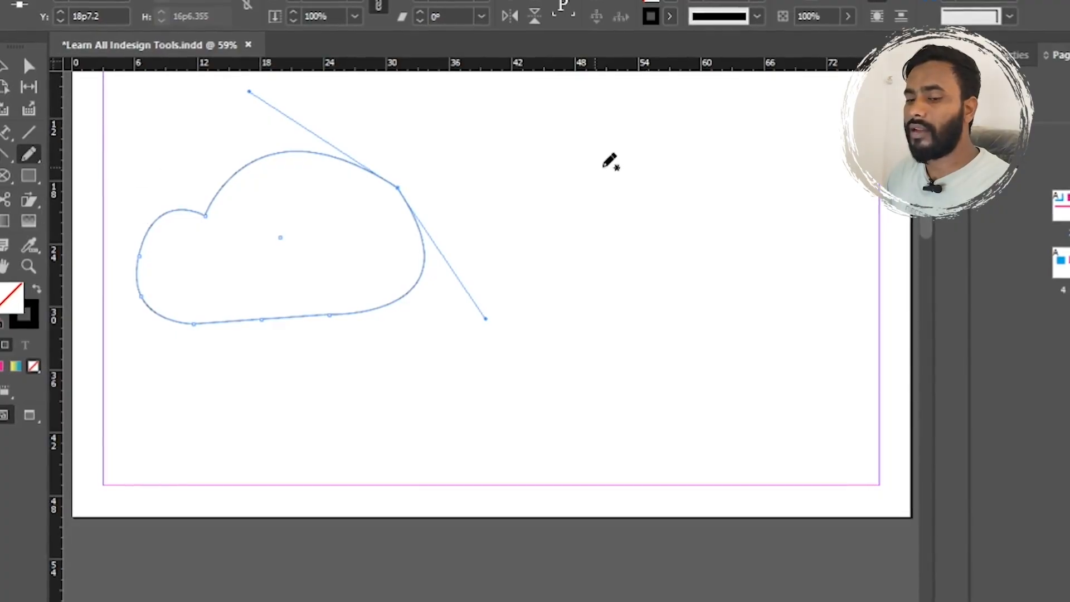
mouse_move(719, 137)
mouse_down()
mouse_move(675, 231)
mouse_move(663, 197)
mouse_up()
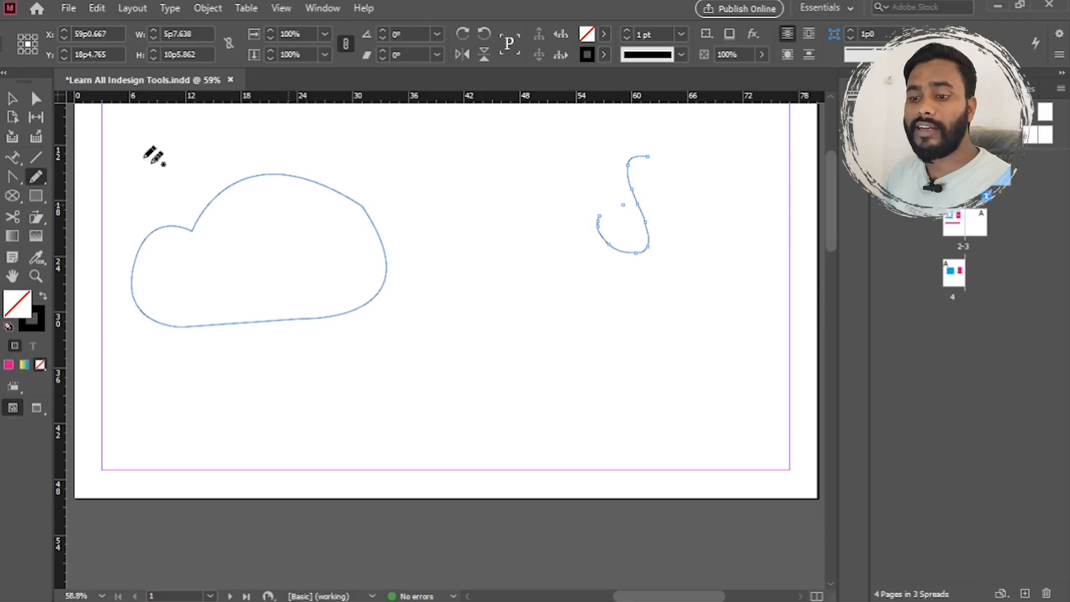
Smooth the hook curve's slanted stem and lower loop with the Smooth Tool
right_click(41, 176)
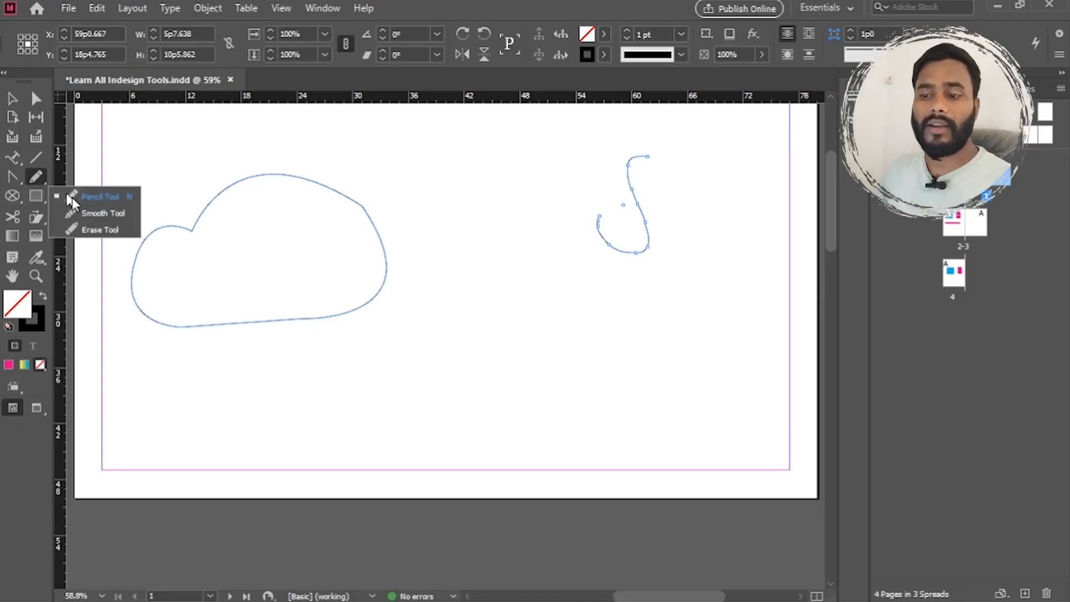
click(131, 212)
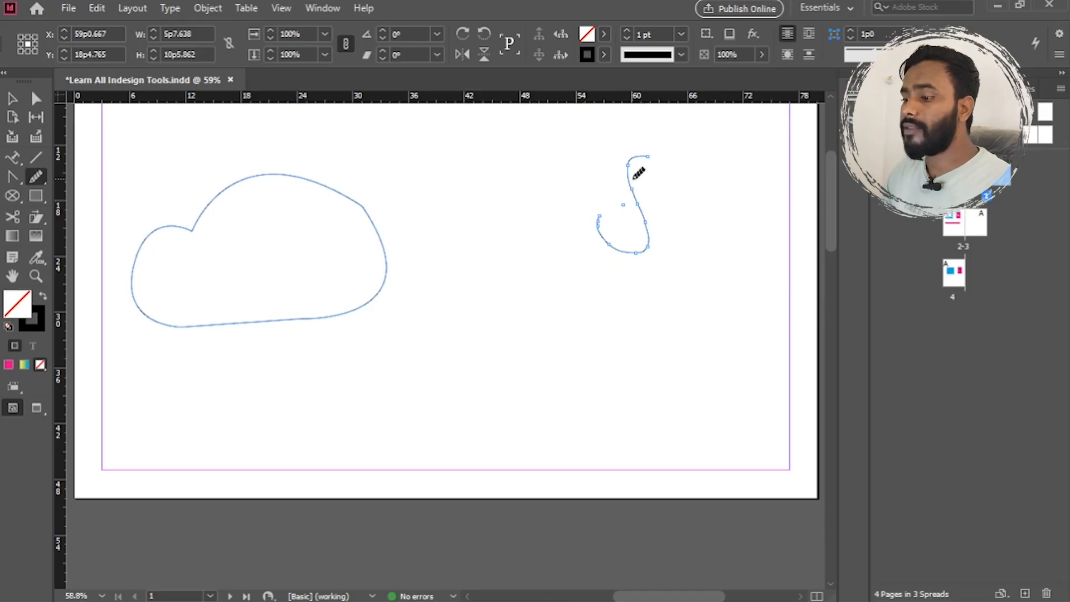
mouse_move(638, 173)
mouse_down()
mouse_move(640, 210)
mouse_move(657, 234)
mouse_up()
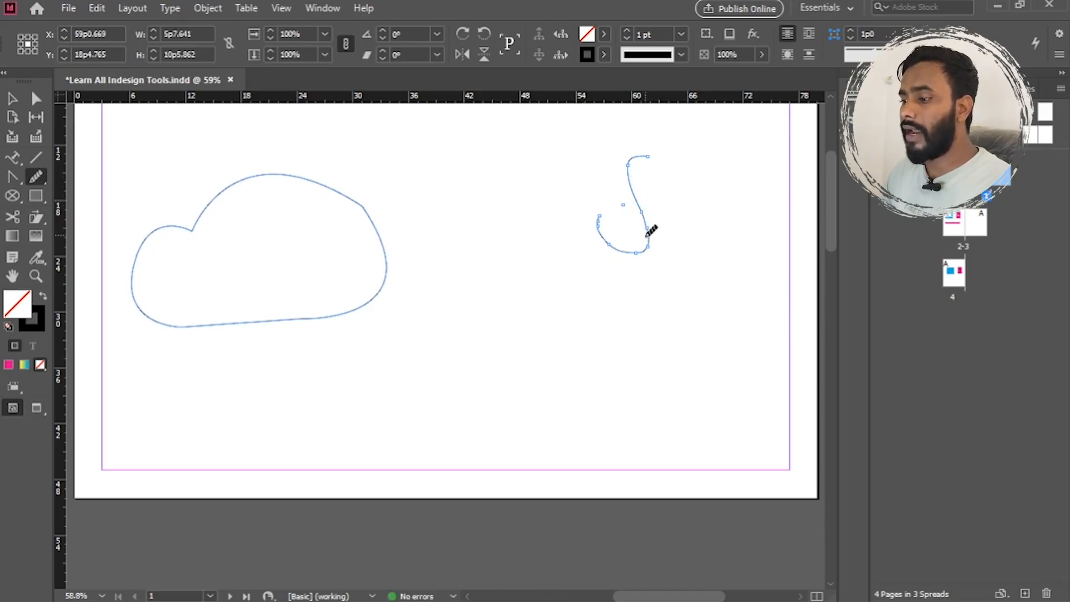
mouse_move(591, 224)
mouse_down()
mouse_move(674, 240)
mouse_move(640, 210)
mouse_move(630, 162)
mouse_up()
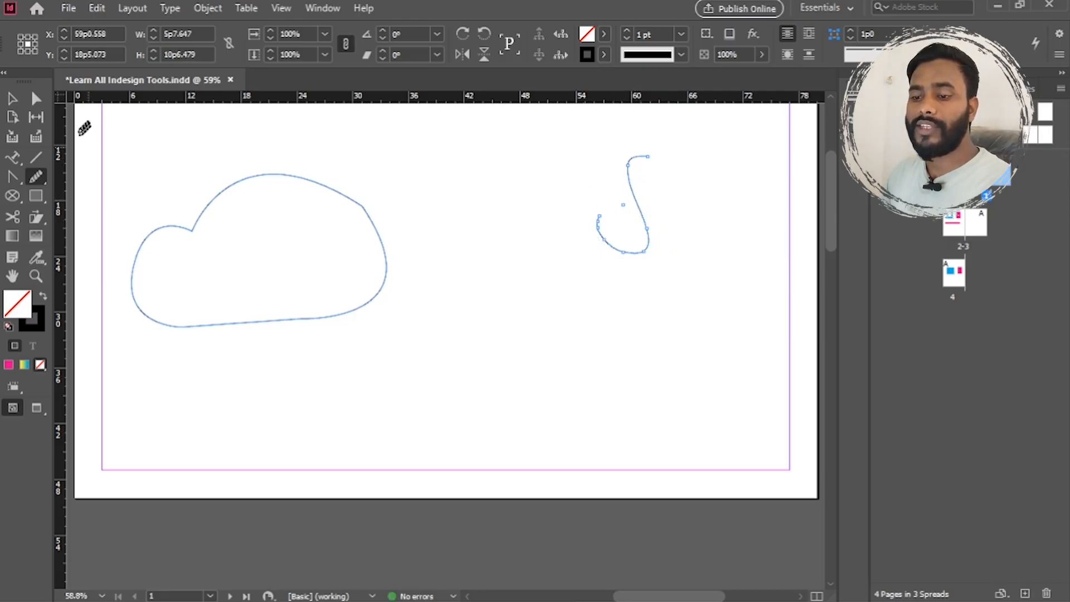
Erase the hook curve's lower loop and upper part with the Erase Tool, keeping only a short slanted segment of its stem
click(33, 180)
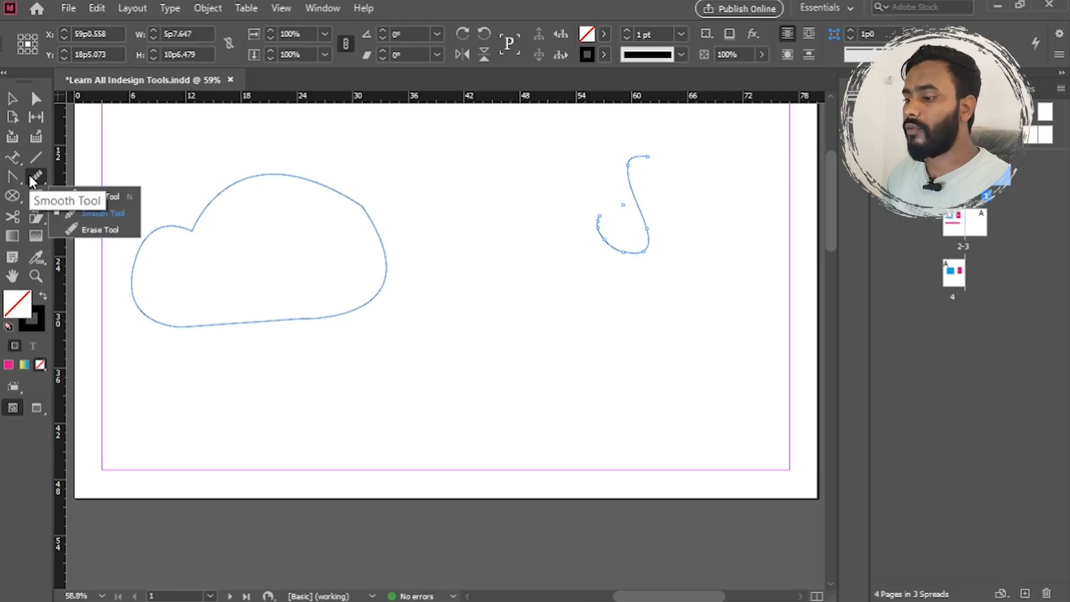
click(82, 230)
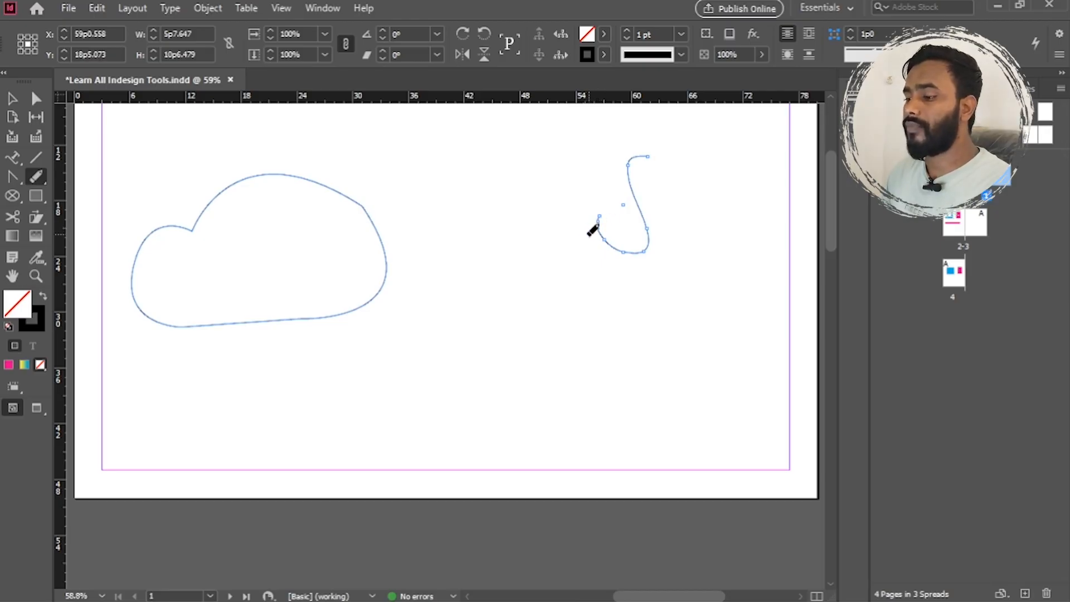
drag(589, 231, 604, 224)
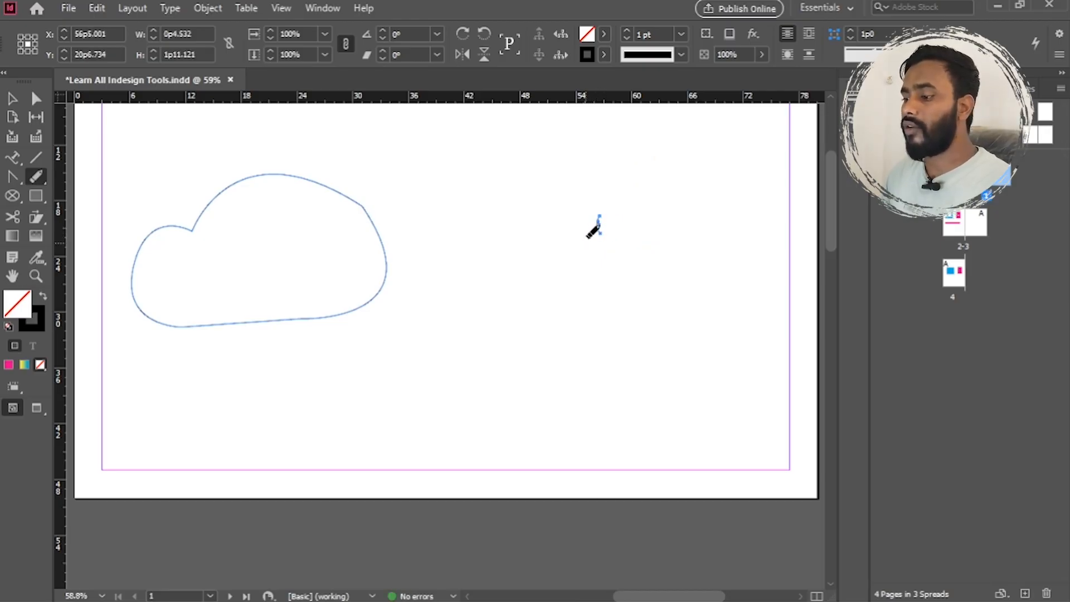
key(ctrl+z)
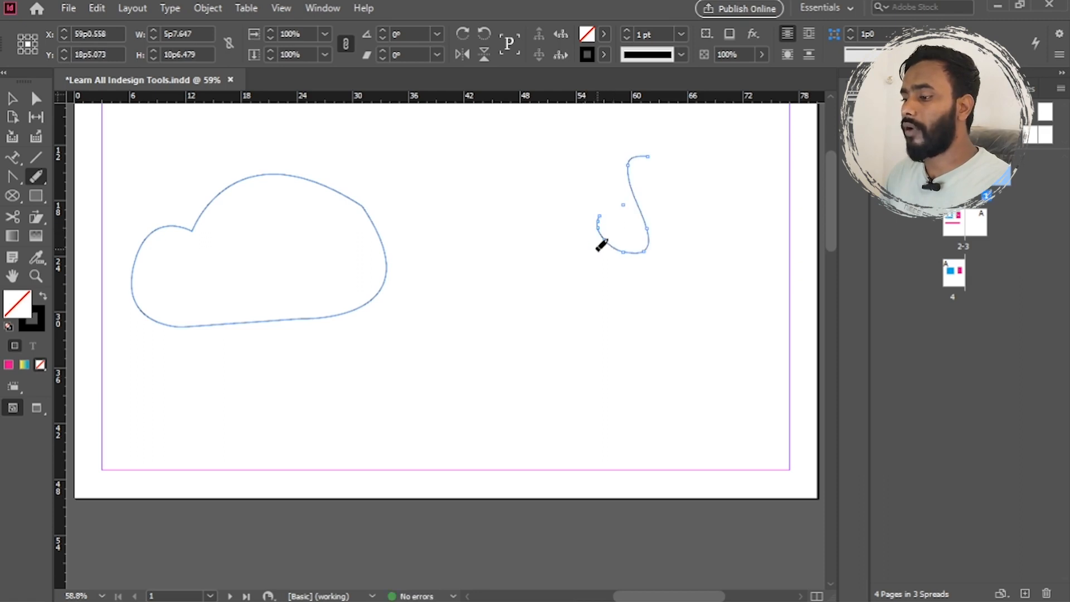
drag(647, 229, 663, 223)
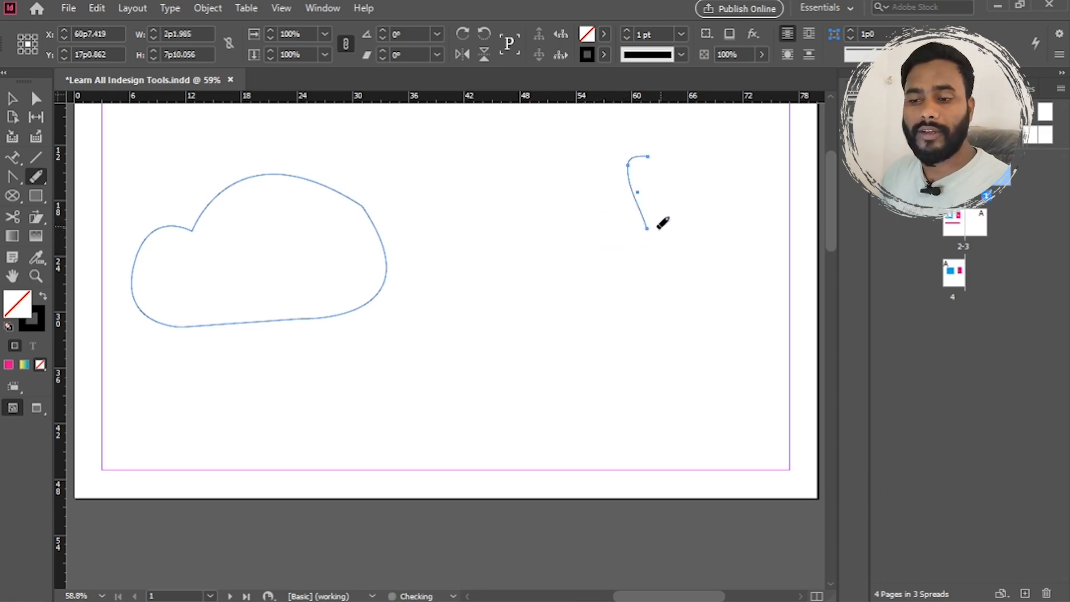
drag(657, 181, 623, 209)
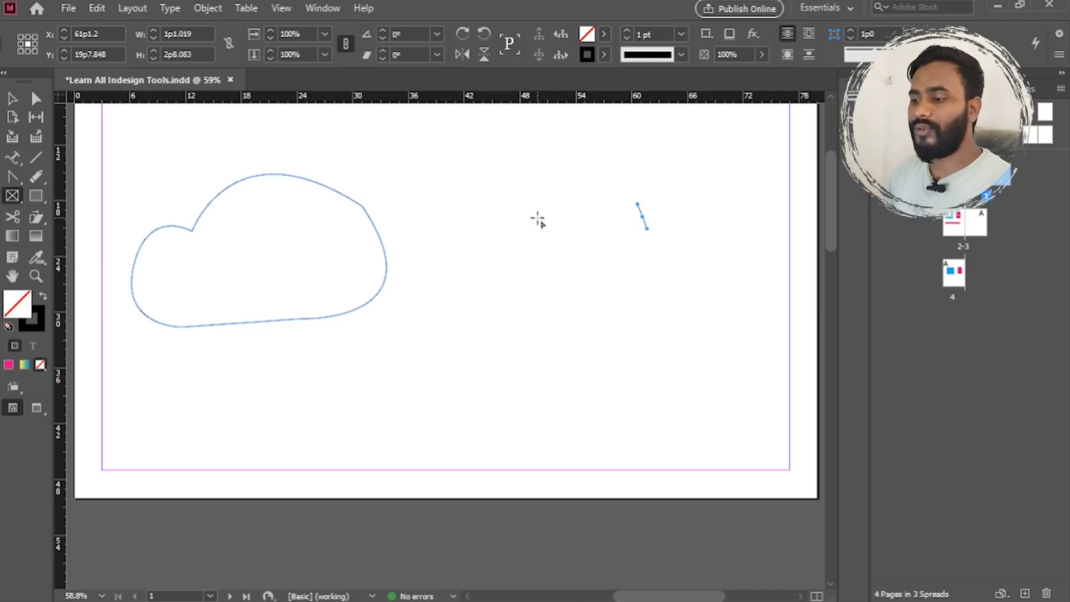
Draw a rectangular frame about 22p6 high around the leftover segment and enter the text "afafeadsd" inside it
drag(485, 157, 701, 367)
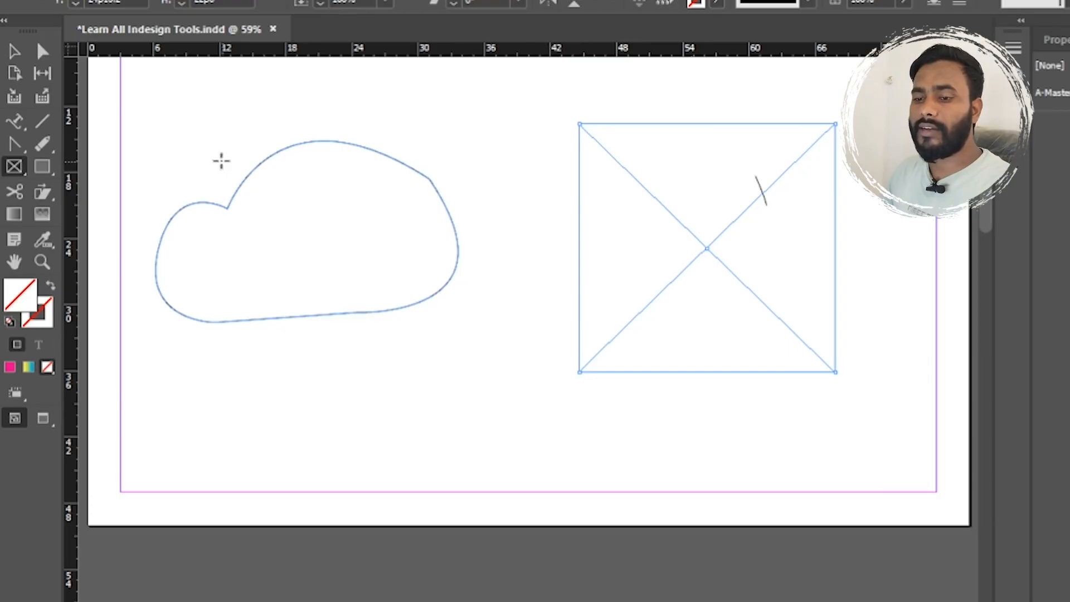
drag(17, 131, 78, 146)
click(601, 136)
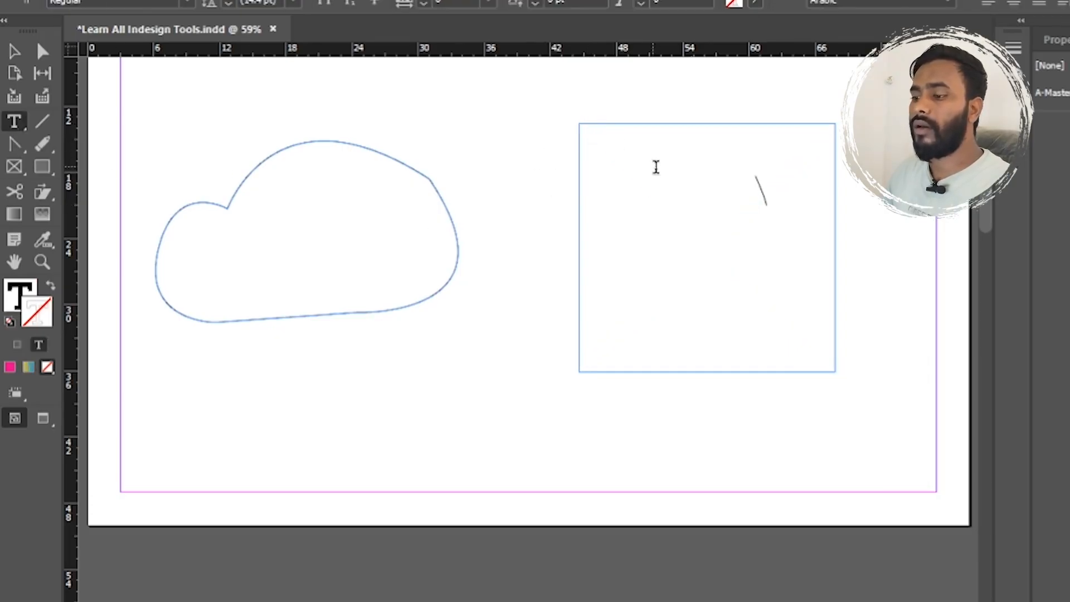
text(afafeadsd)
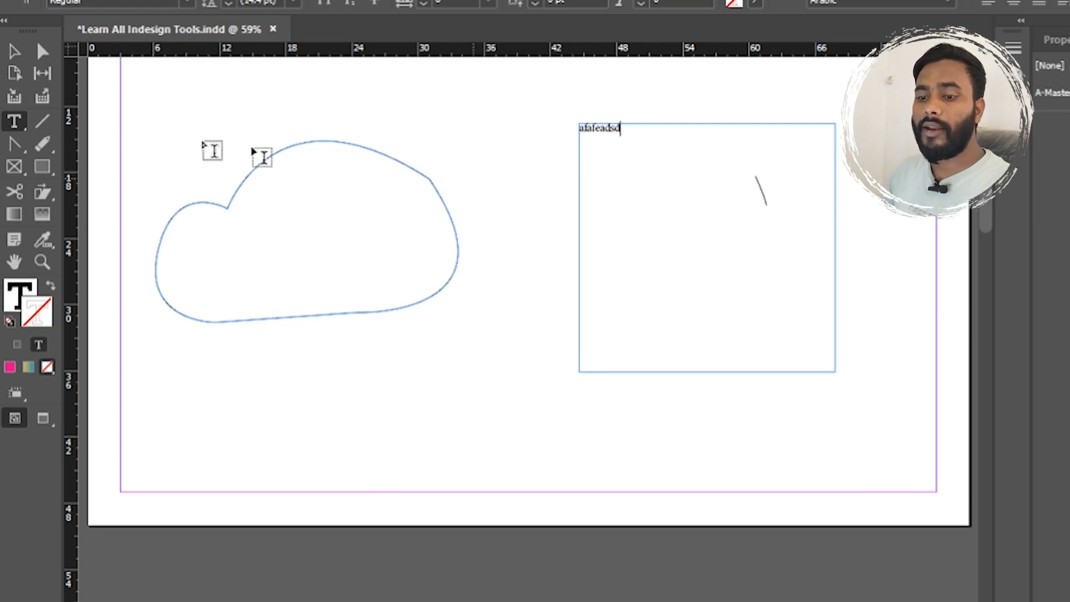
click(21, 57)
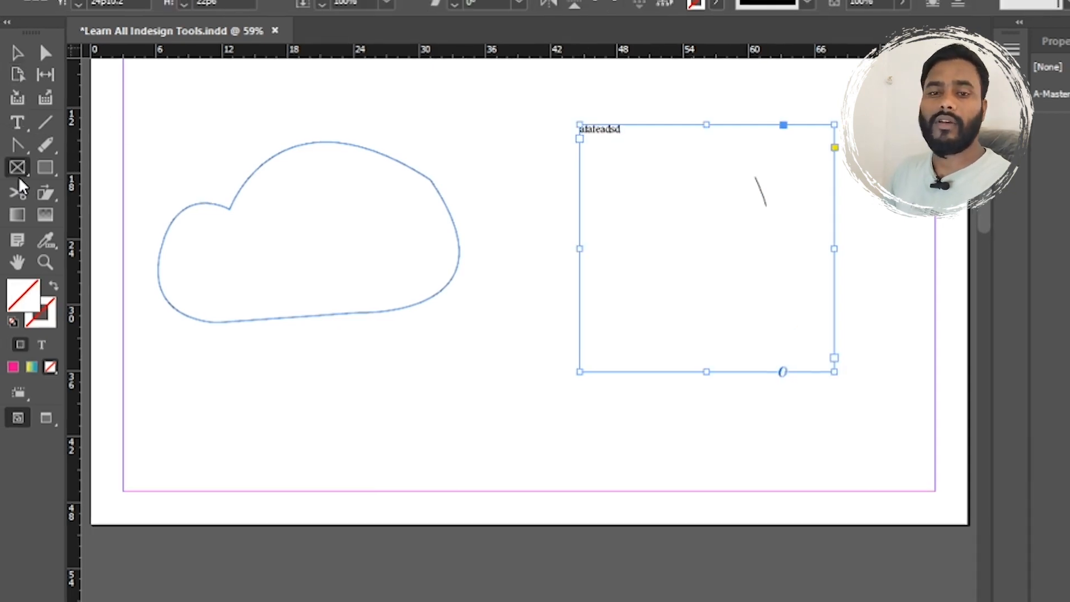
Draw a circular frame about 19p5 across with the Ellipse Frame Tool, overlapping the cloud's upper-left part
drag(15, 168, 124, 214)
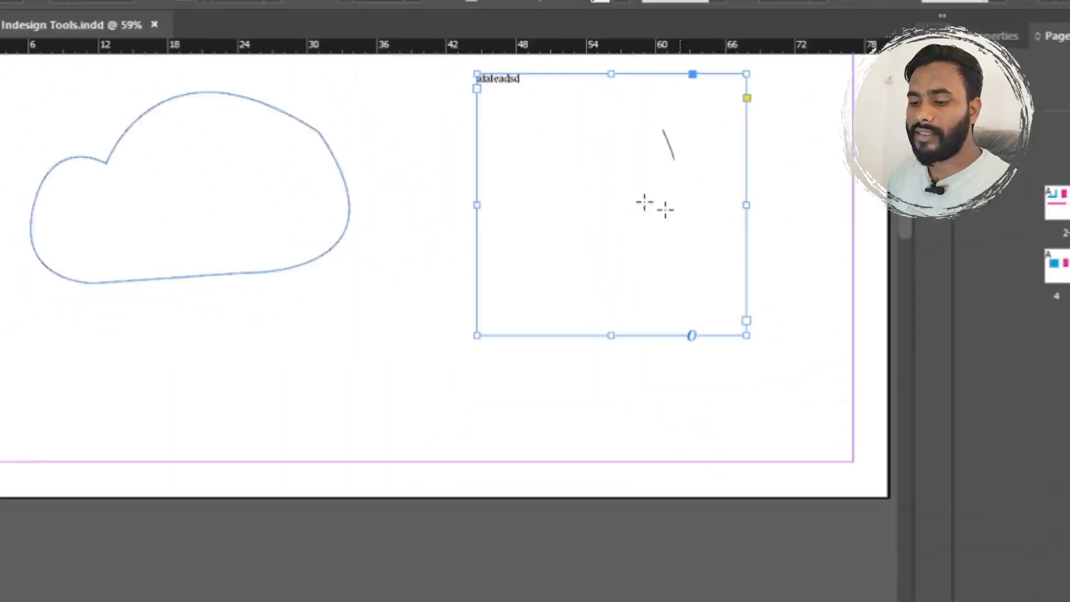
scroll(445, 270, up, 5)
drag(136, 280, 333, 462)
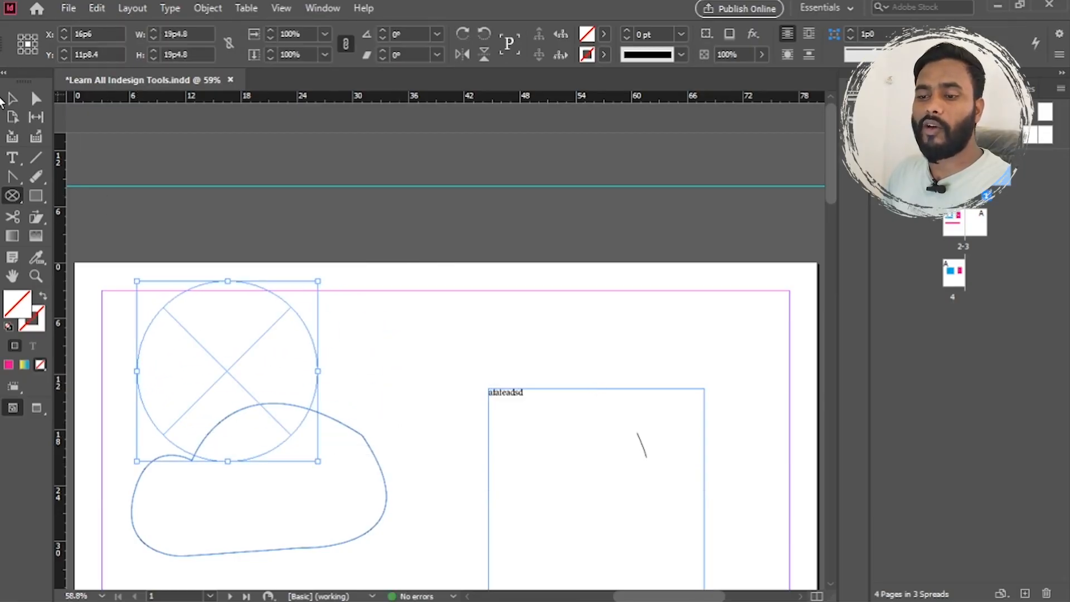
Place an image file inside the circular frame and select the image content
click(5, 99)
click(68, 8)
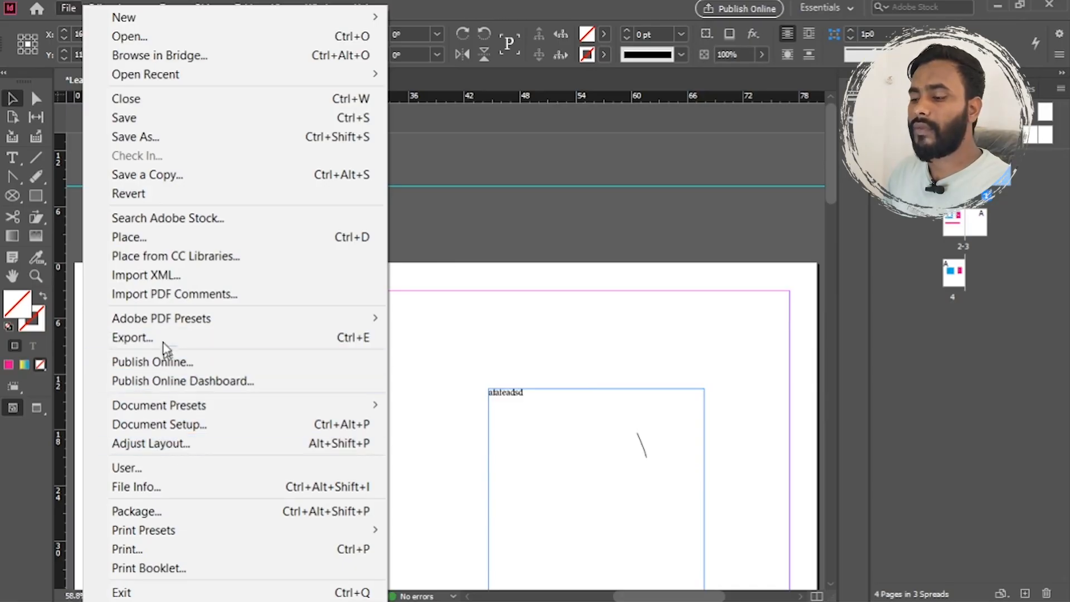
click(183, 241)
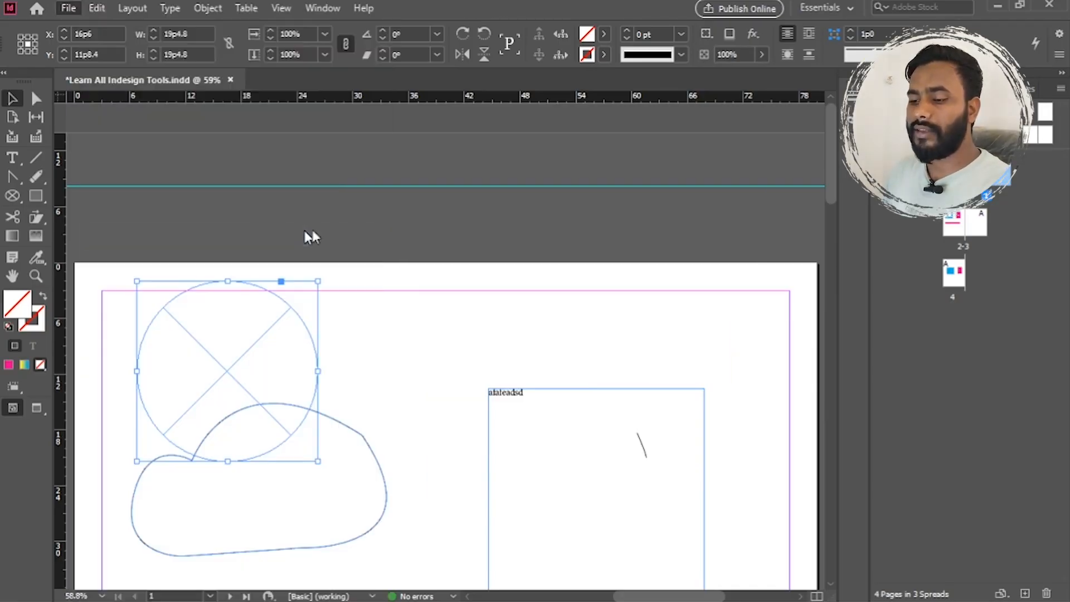
click(336, 193)
double_click(334, 190)
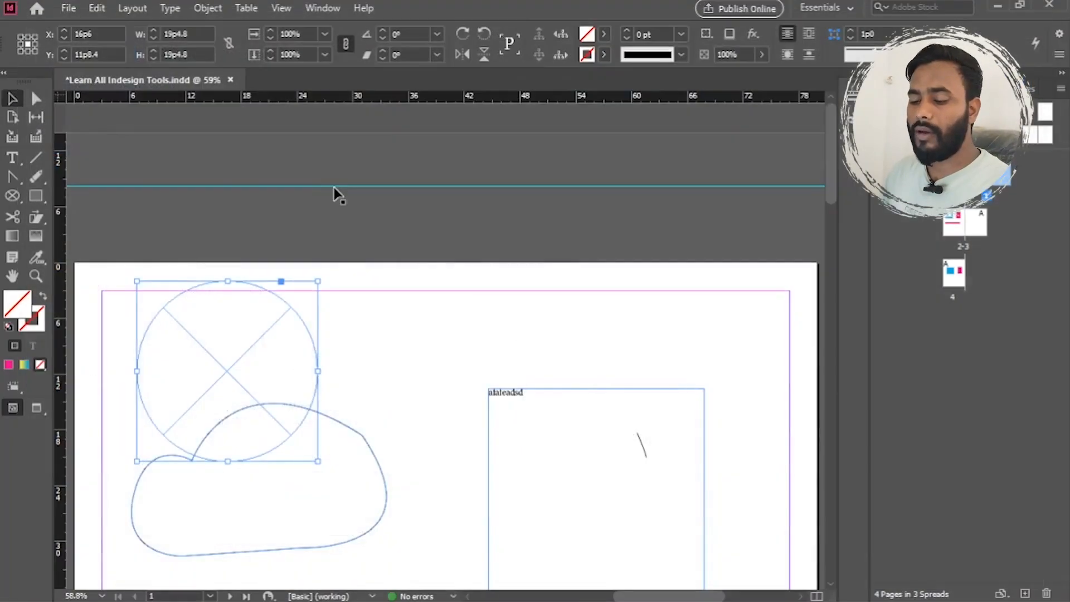
click(233, 373)
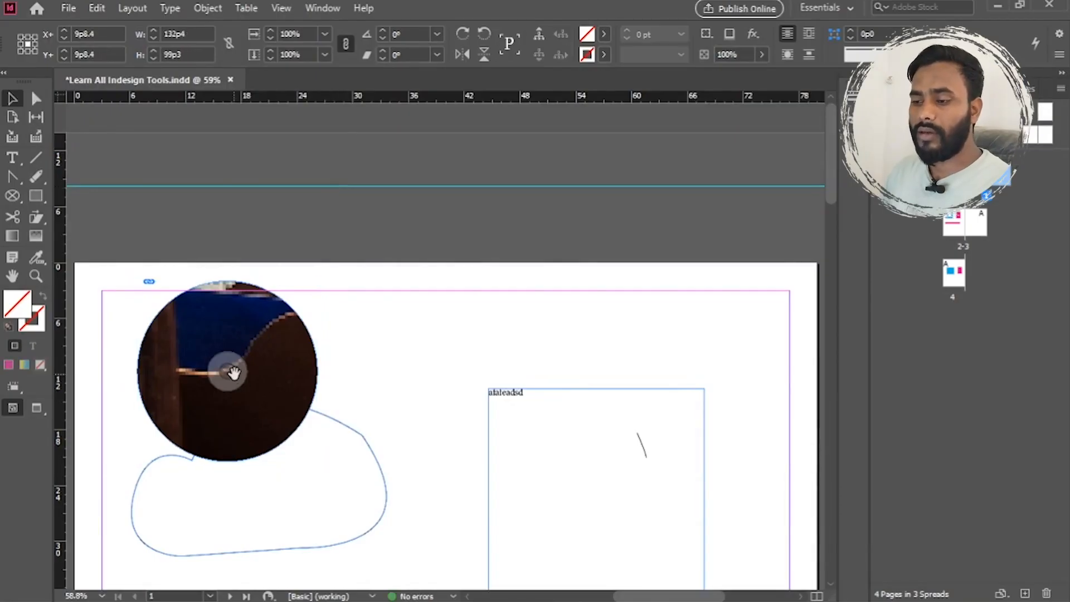
Delete the image-filled circle, the cloud and the text frame, and choose the Polygon Frame Tool
key(ctrl+a)
key(Delete)
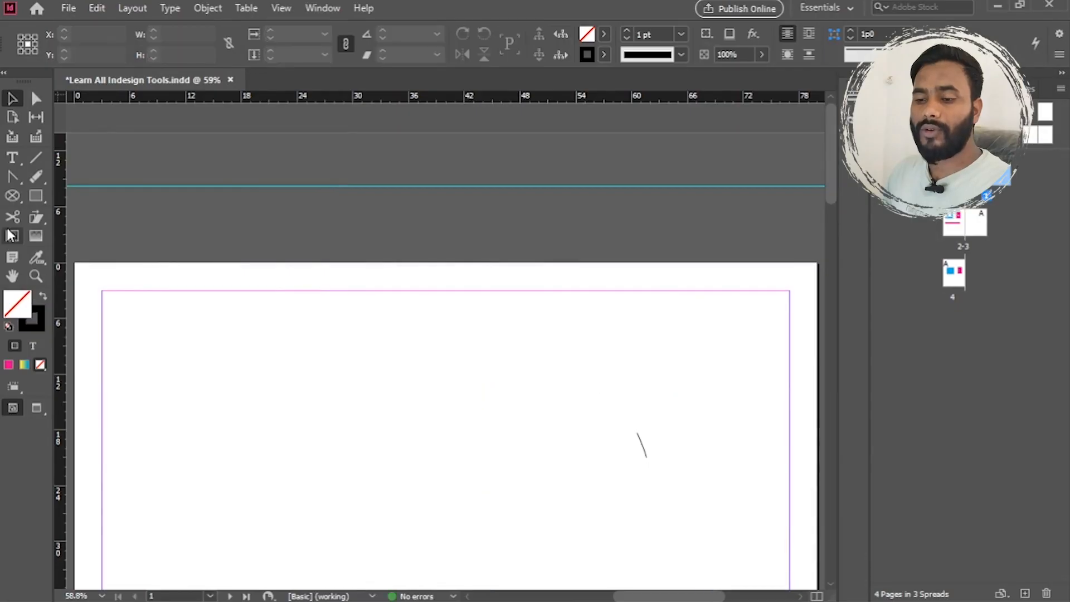
click(11, 196)
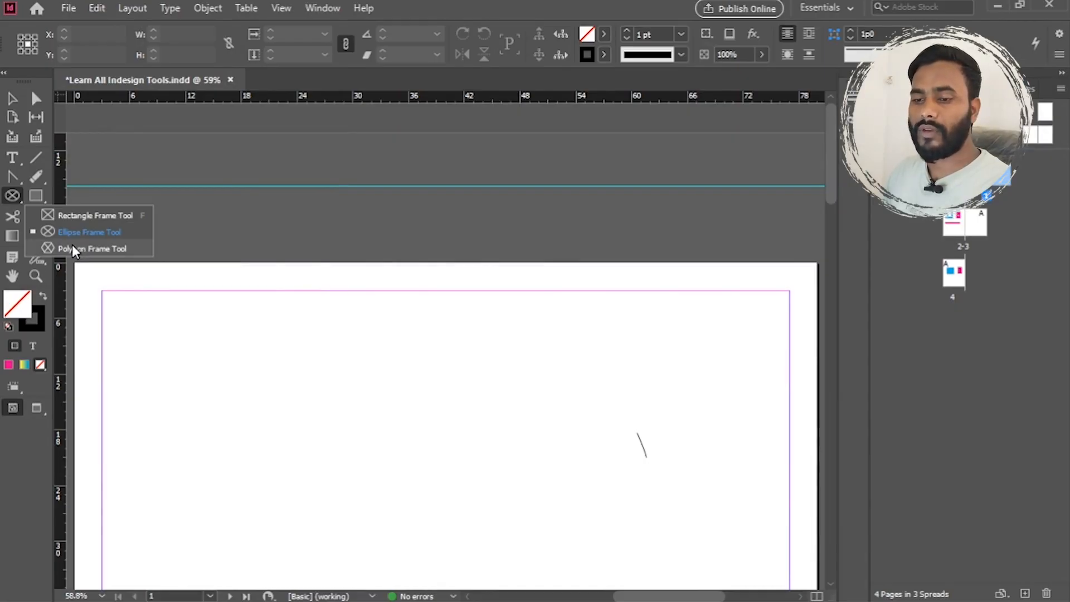
click(72, 249)
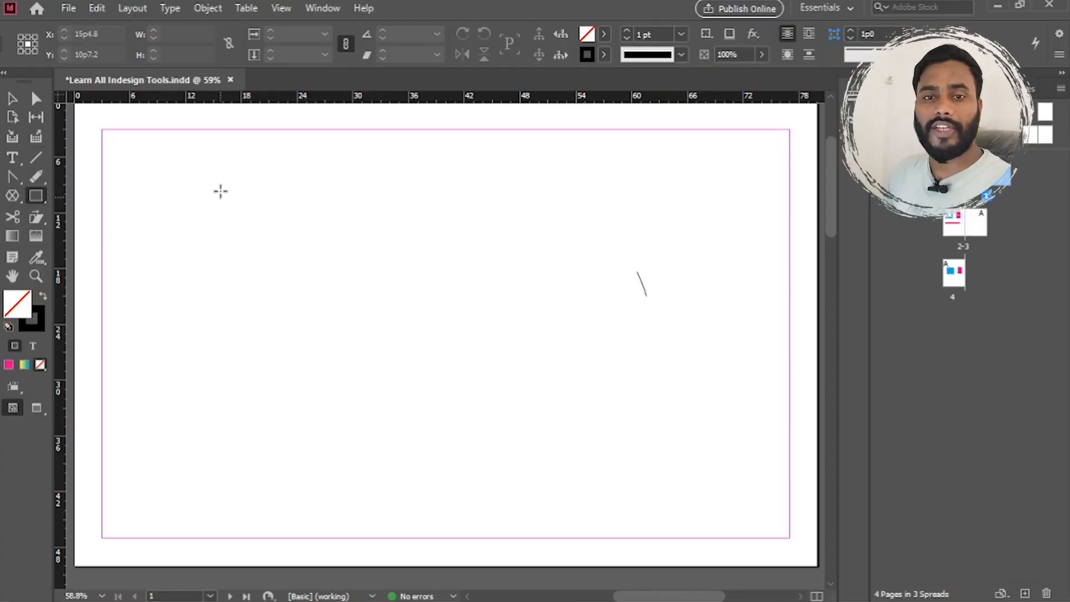
Draw a rectangle about 24p4 by 10p10 in the page's upper half and a square about 13p10 wide below it
click(38, 198)
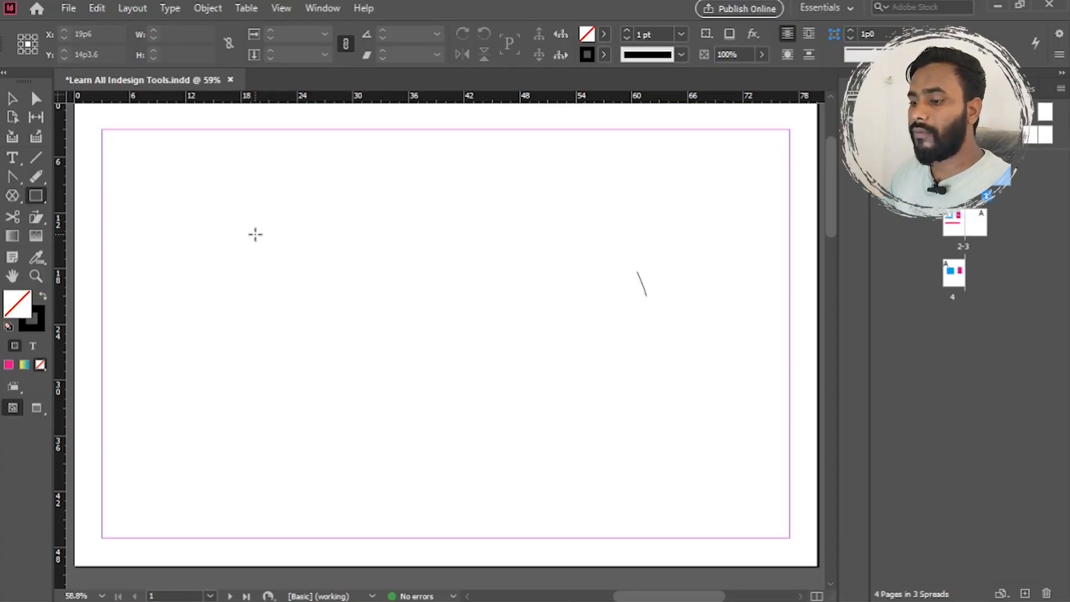
mouse_move(267, 183)
mouse_down()
mouse_move(476, 325)
mouse_move(514, 275)
mouse_move(494, 288)
mouse_up()
scroll(386, 308, down, 1)
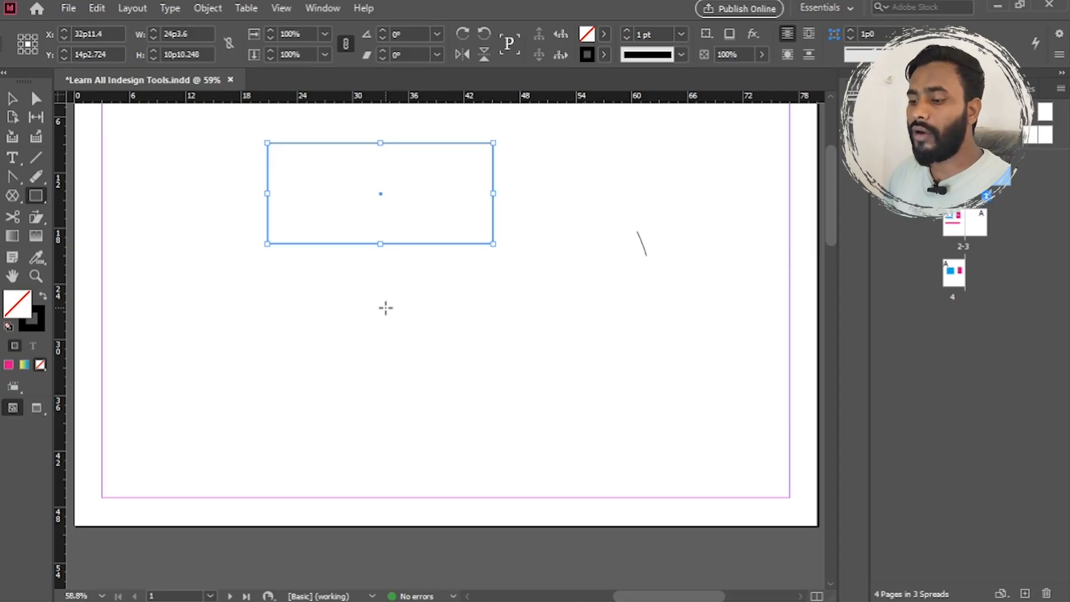
drag(361, 296, 490, 425)
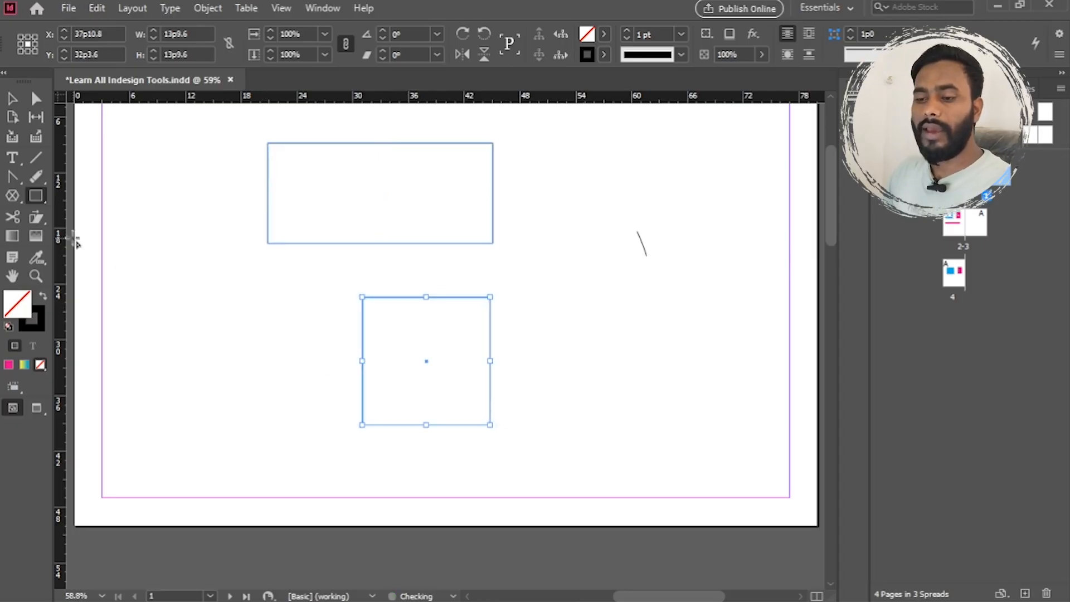
Draw a circle about 12p8 in diameter to the left of the square with the Ellipse Tool
click(36, 193)
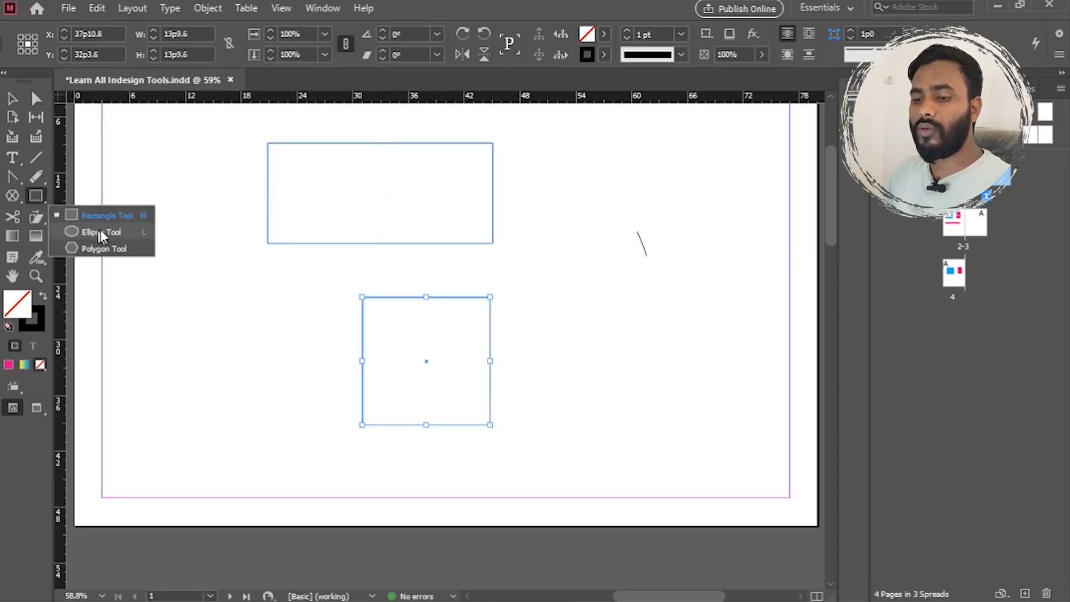
click(93, 233)
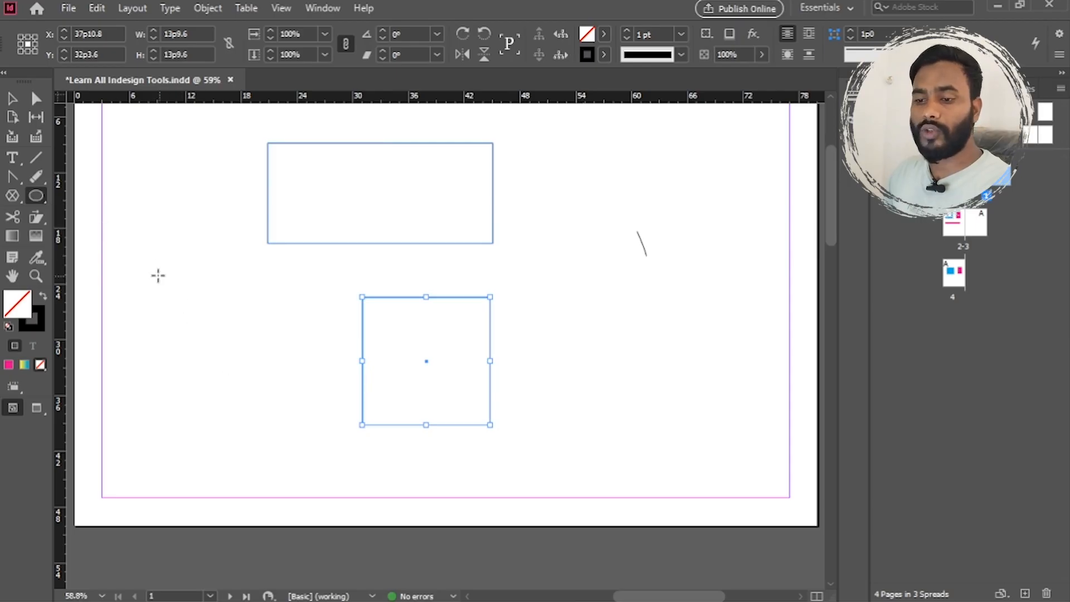
drag(158, 275, 277, 418)
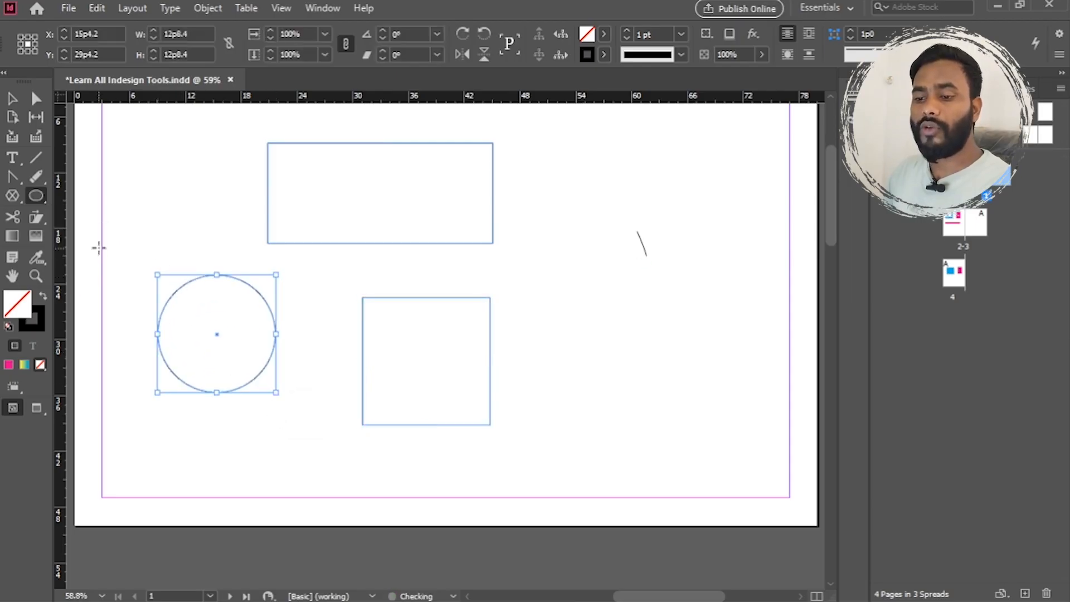
Create a polygon with 7 sides, 13p6 wide and 17p3.589 high, to the right of the square, and deselect it
click(39, 195)
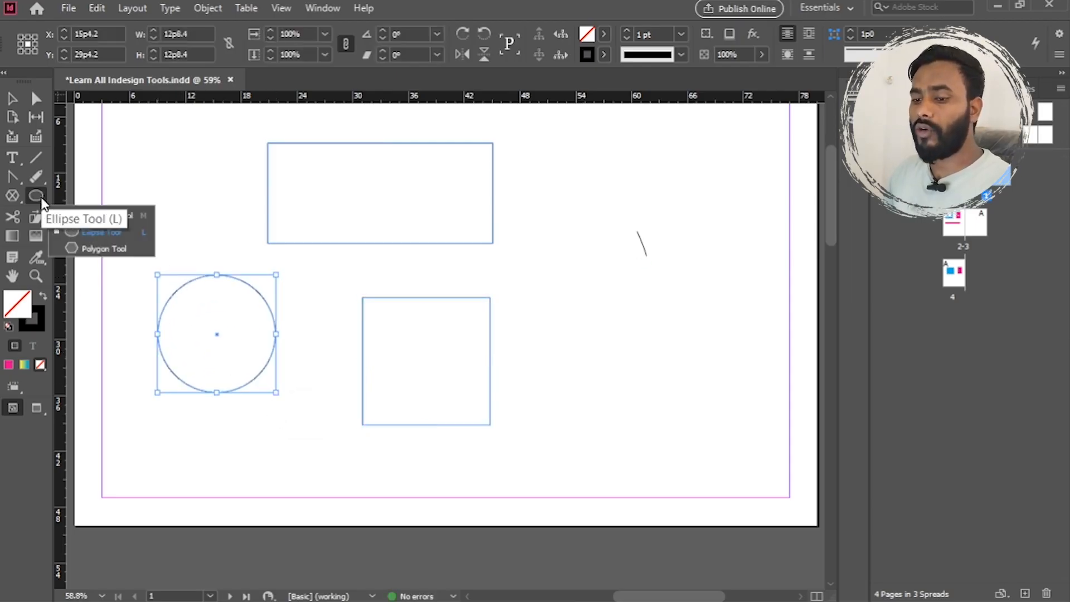
click(92, 250)
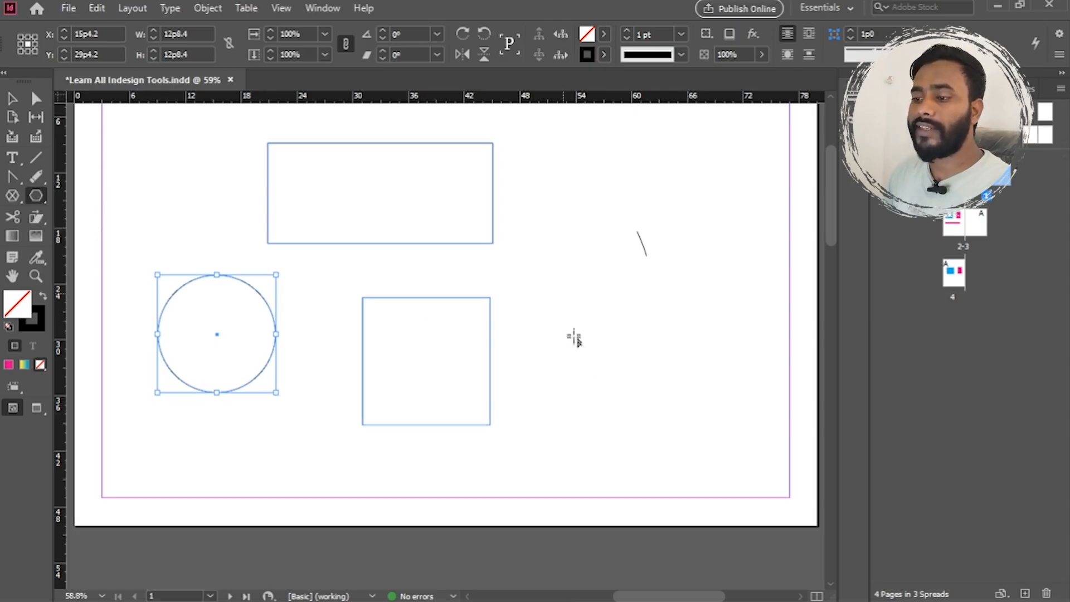
click(573, 295)
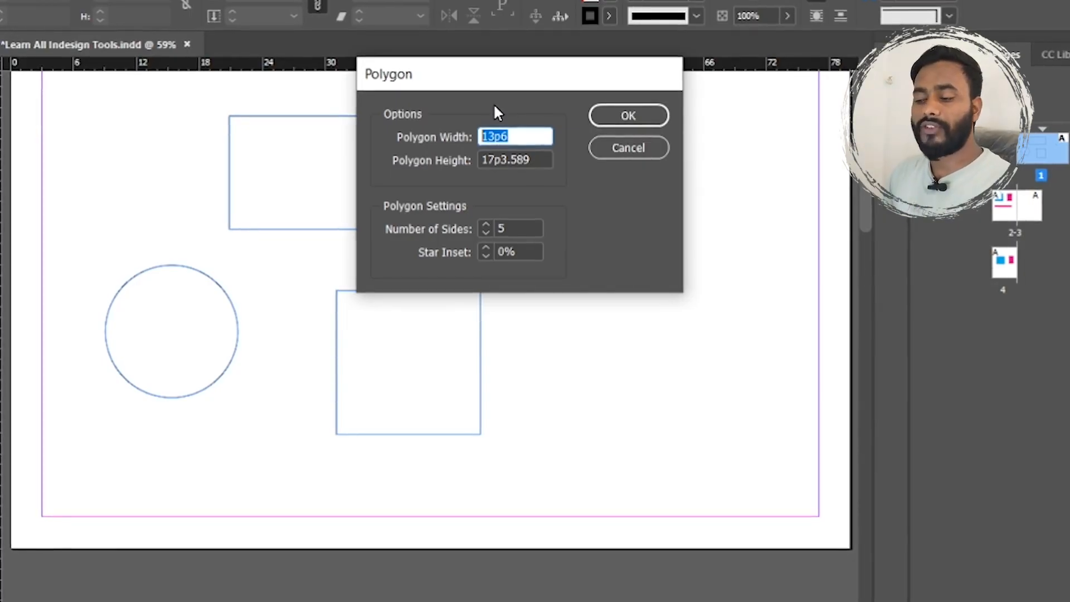
key(Tab)
key(Tab)
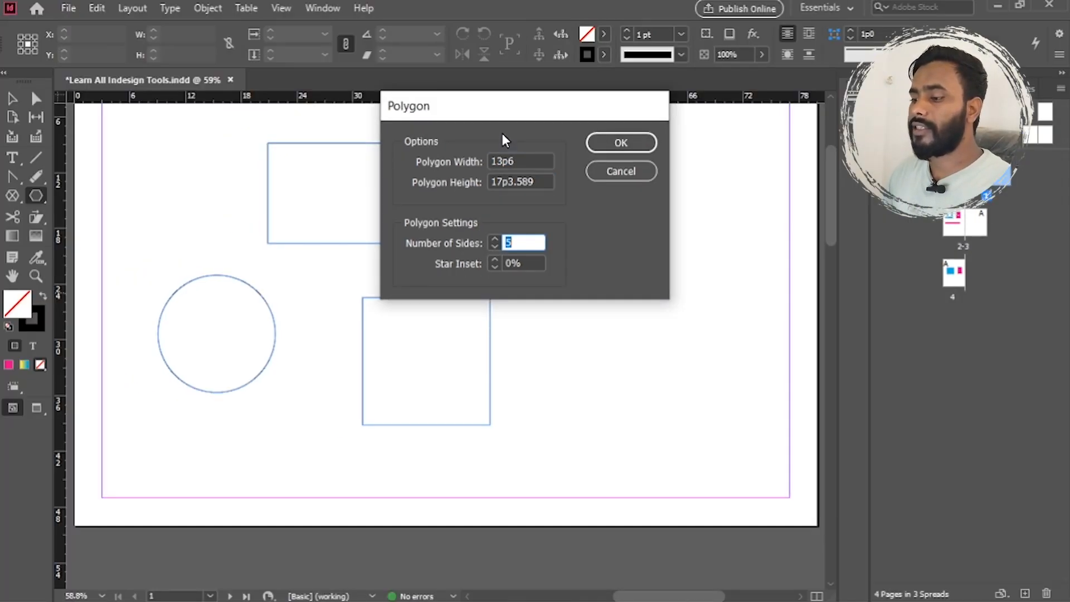
text(7)
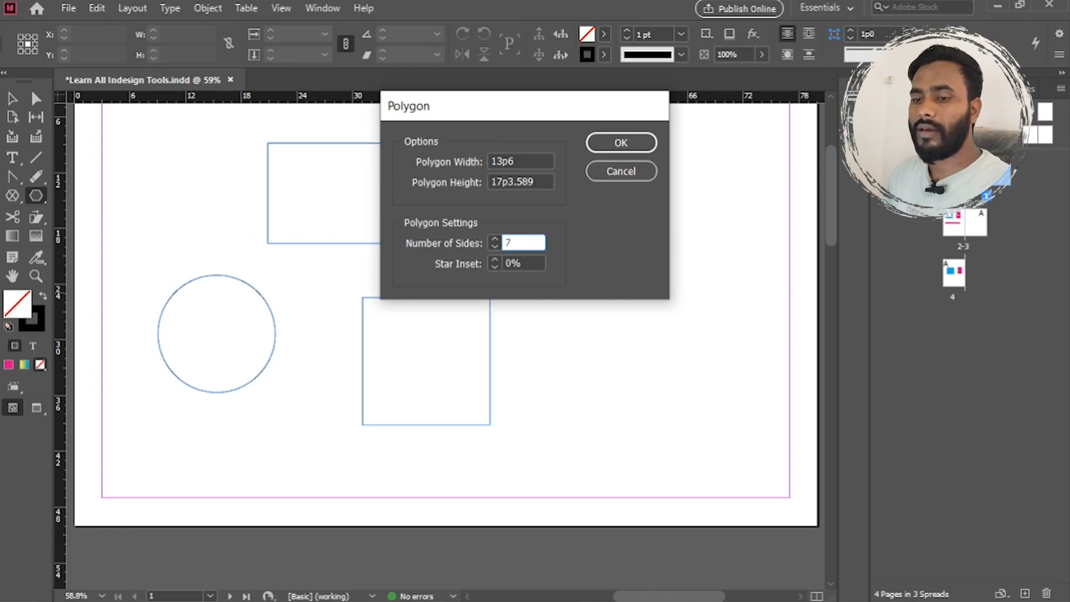
key(Return)
key(v)
click(574, 214)
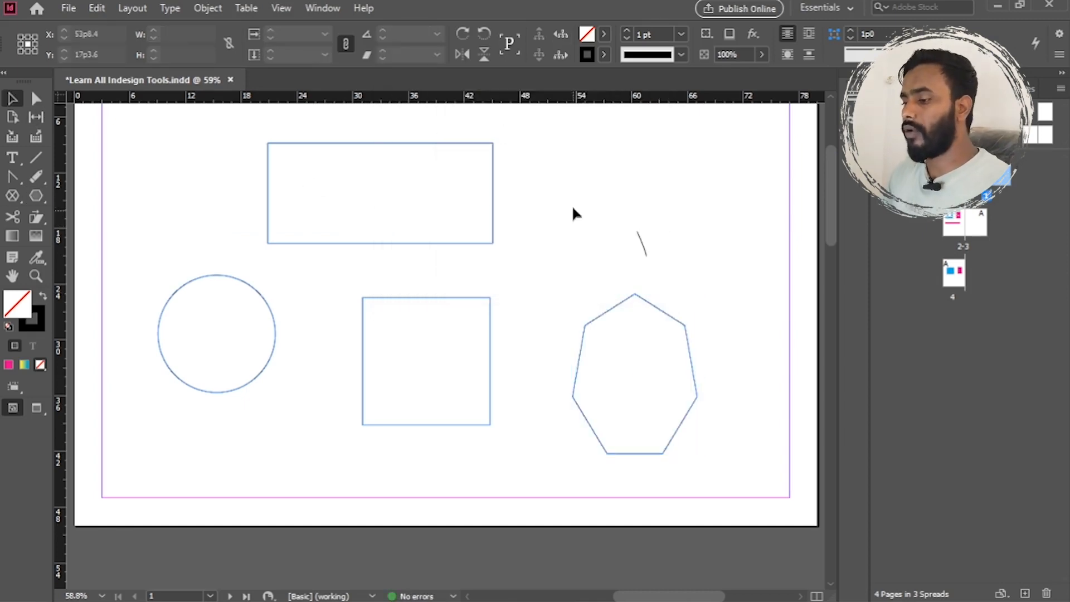
Move the seven-sided polygon up and fill the wide rectangle with C=0 M=100 Y=0 K=0
drag(654, 306, 636, 209)
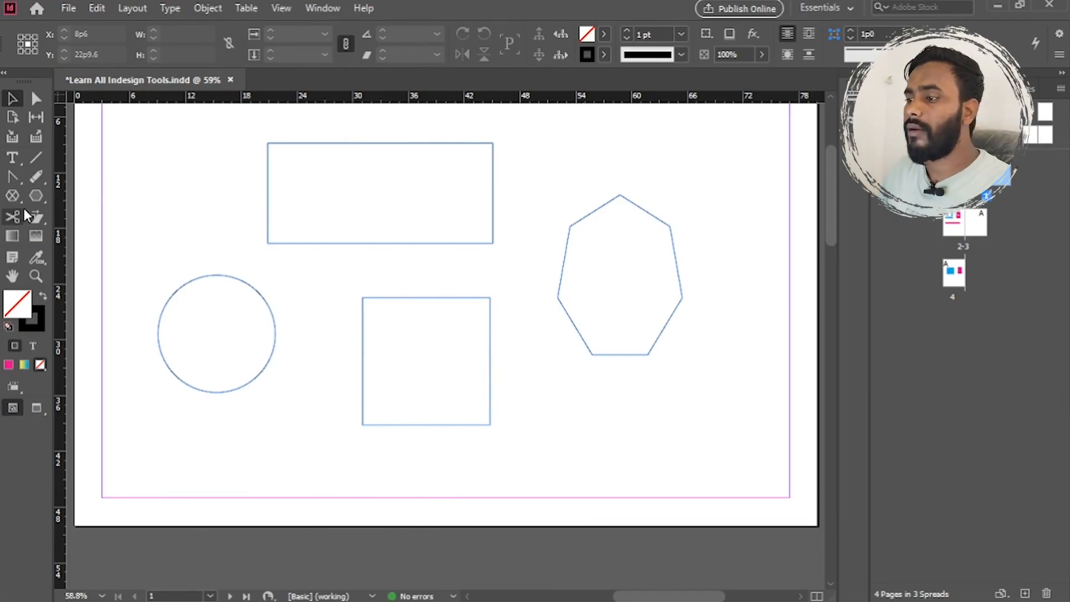
drag(181, 146, 350, 217)
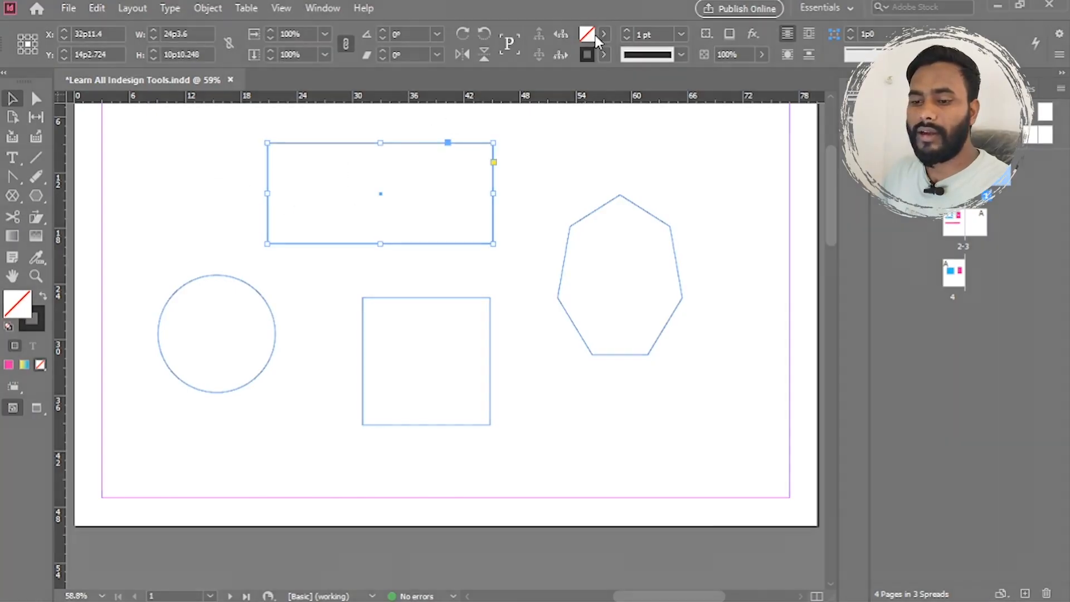
click(595, 34)
click(450, 170)
click(189, 150)
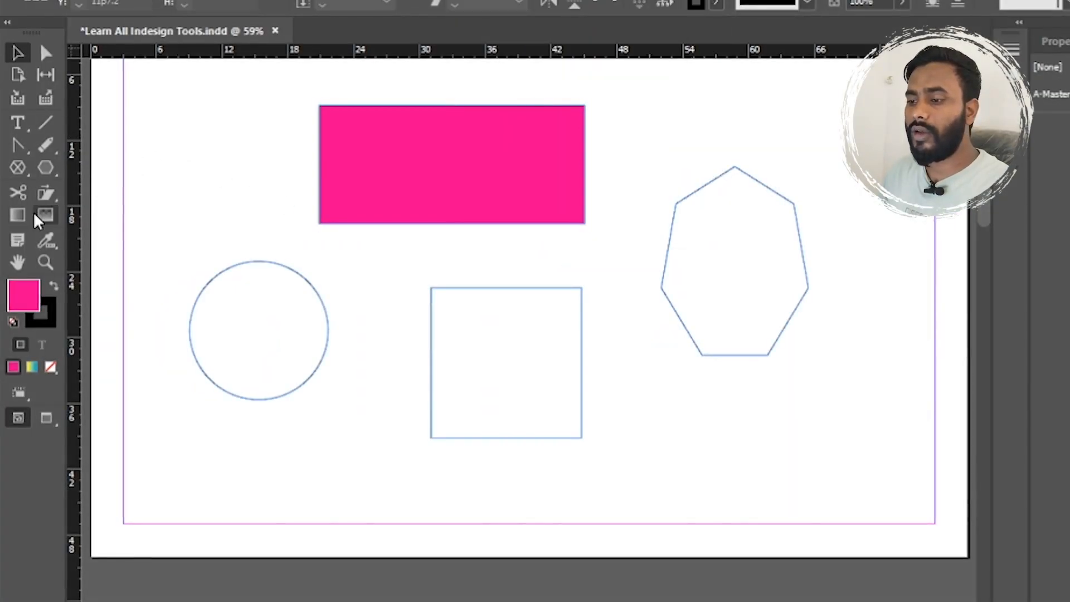
Split the magenta rectangle near its middle with the Scissors Tool and move the two halves apart
key(c)
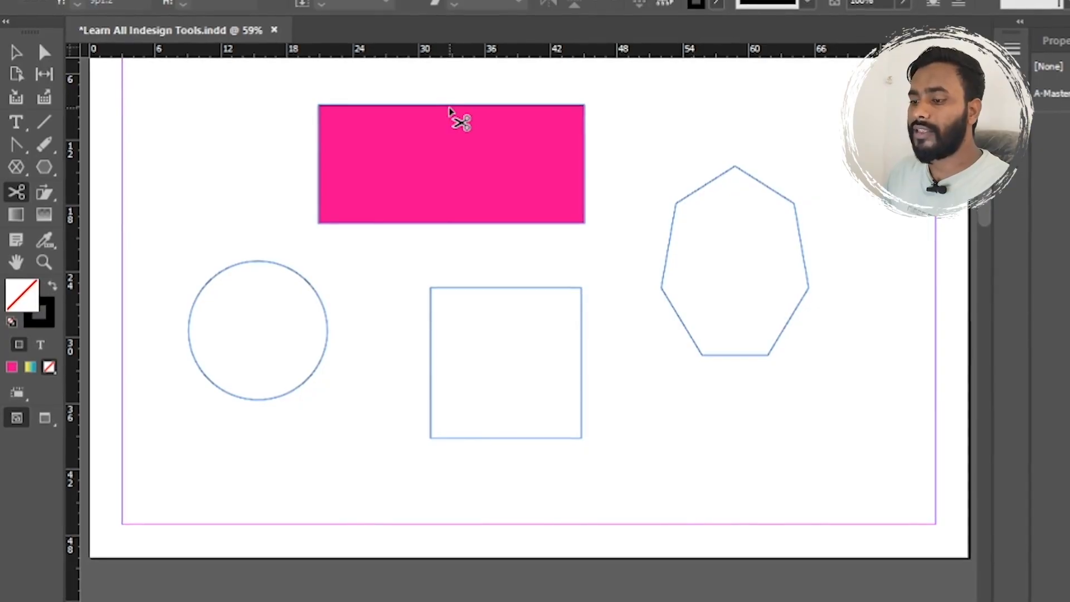
click(445, 105)
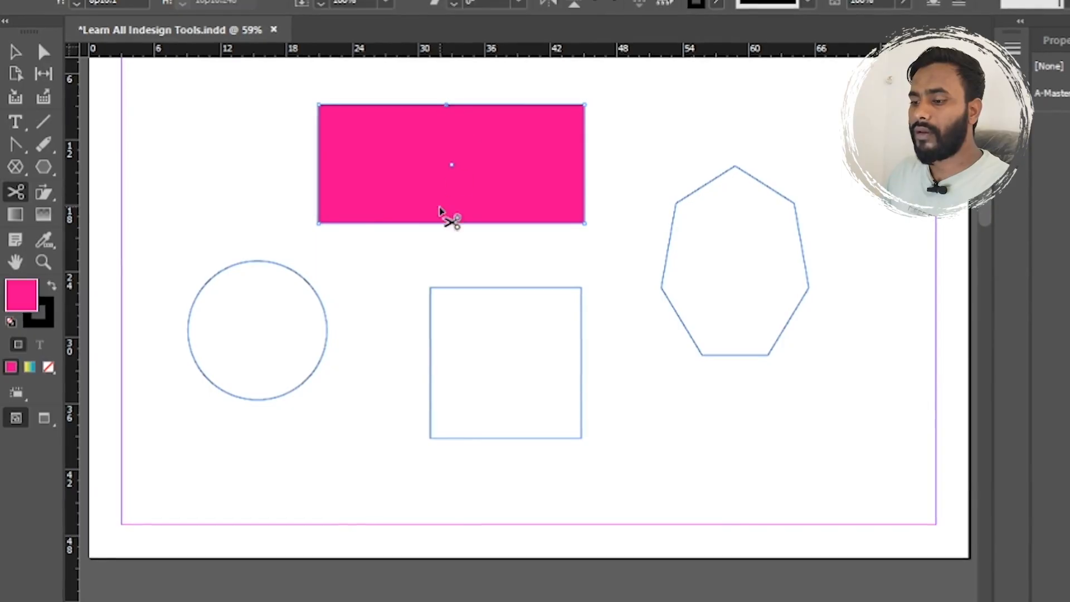
click(448, 222)
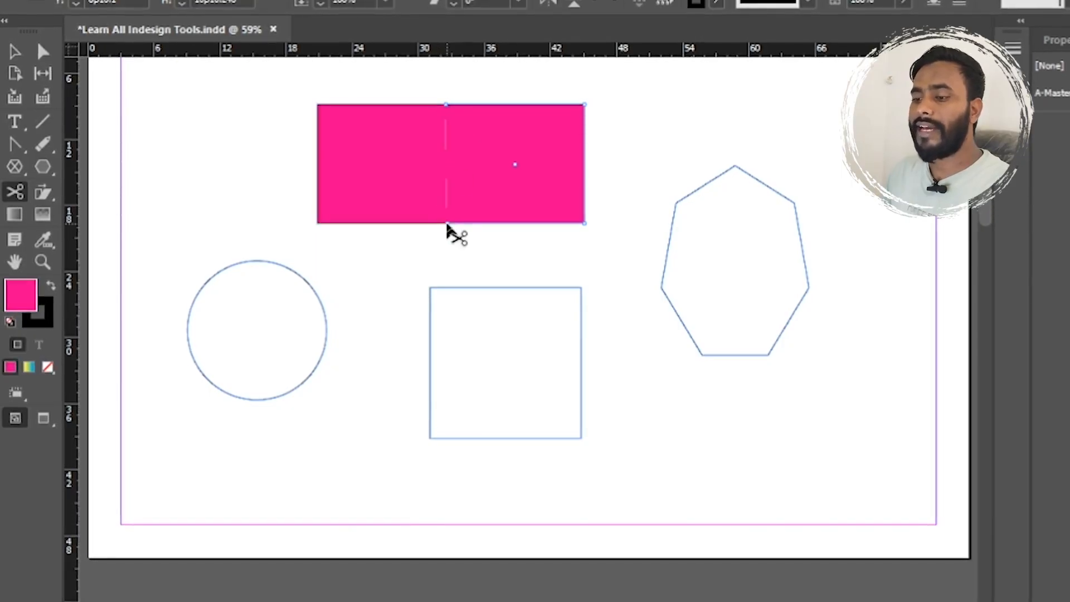
key(v)
click(525, 157)
drag(525, 143, 623, 131)
drag(444, 167, 341, 146)
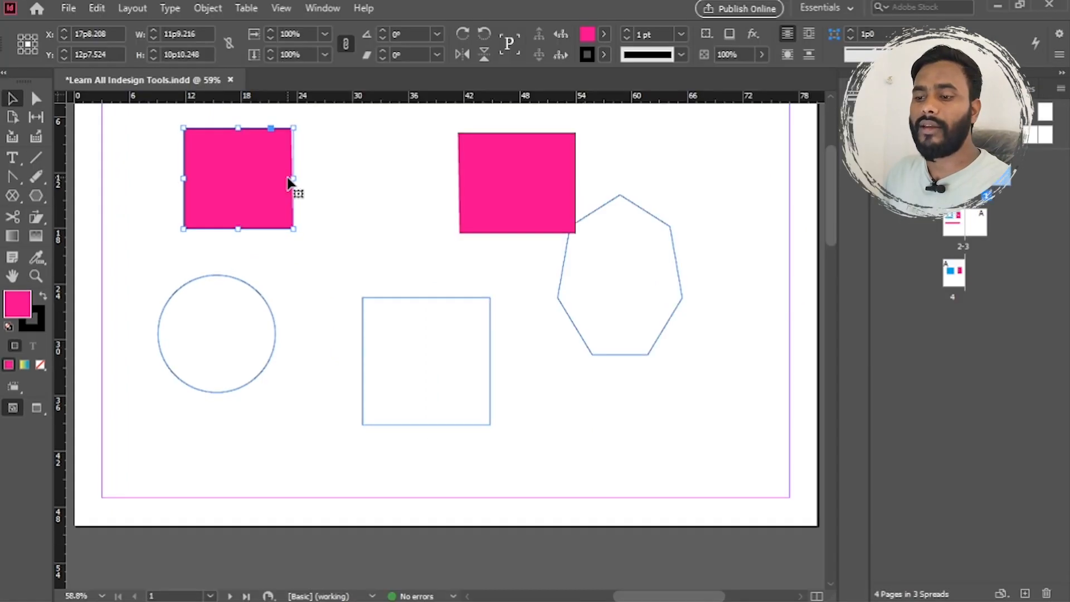
Cut the left magenta half at three points along its left edge with the Scissors Tool, and remove the pieces
click(14, 193)
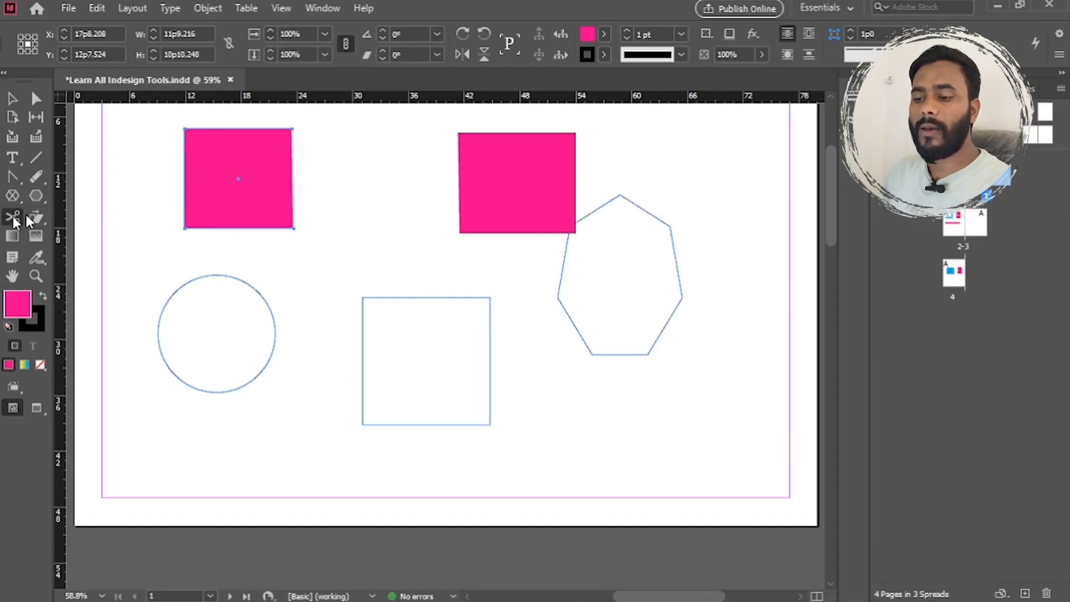
click(184, 180)
click(184, 146)
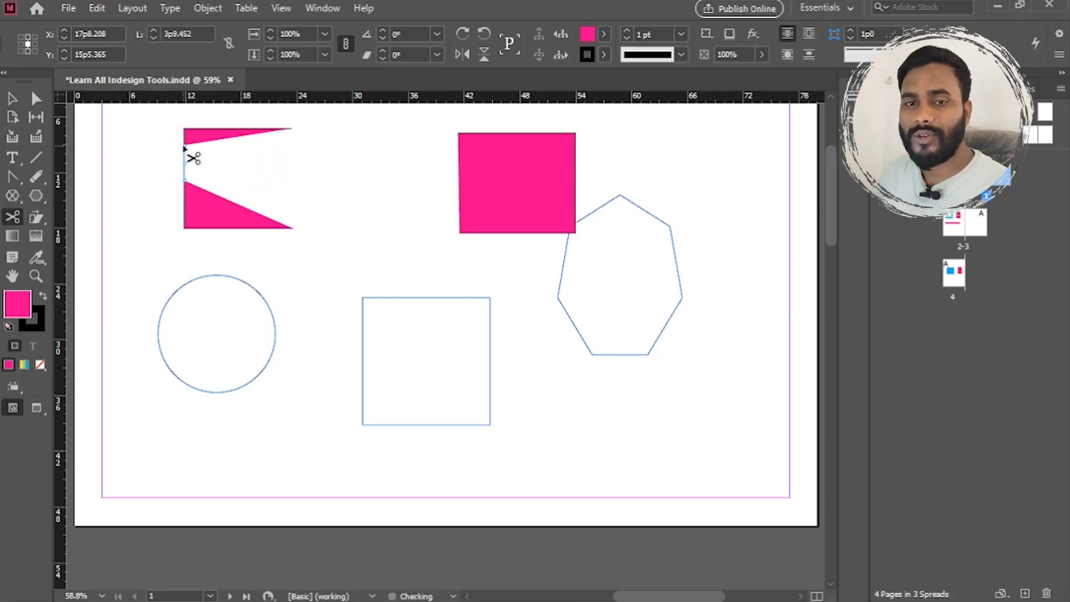
click(185, 201)
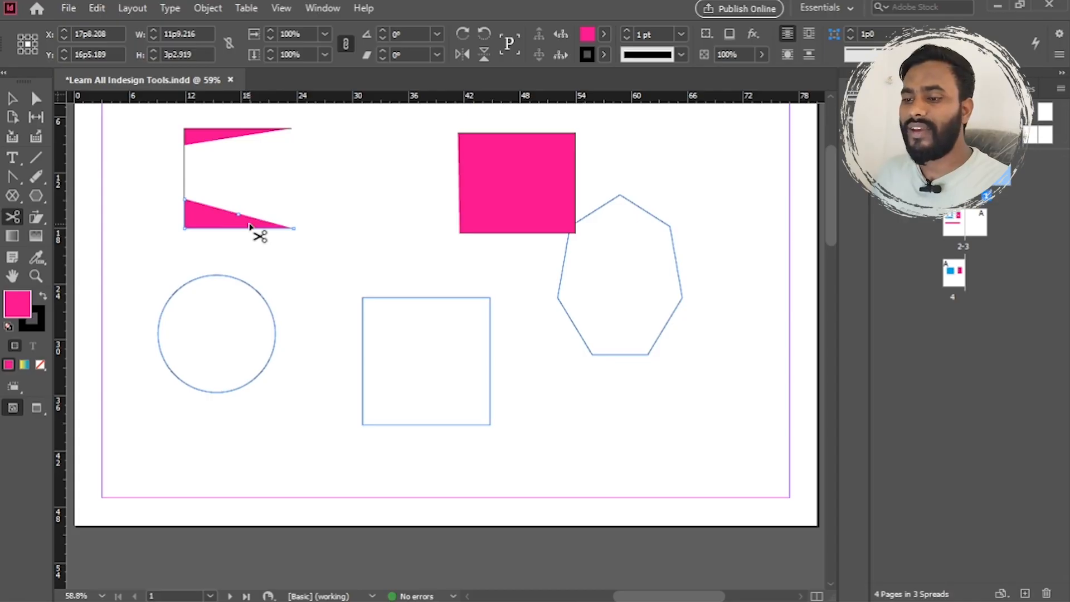
click(12, 99)
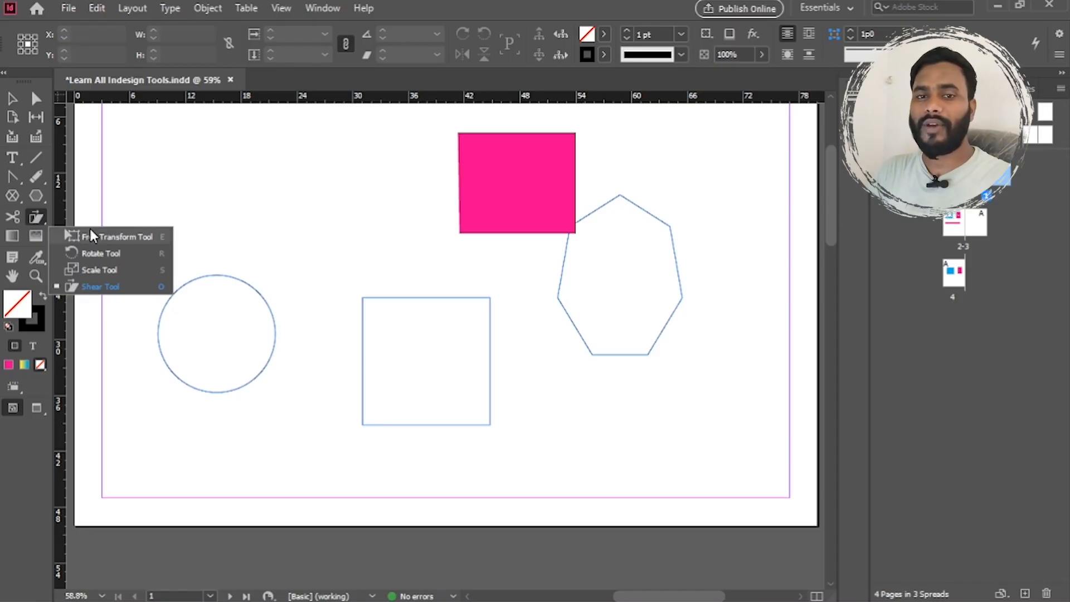
Choose the Free Transform Tool and fill the square below the magenta piece with C=100 M=0 Y=0 K=0
click(89, 228)
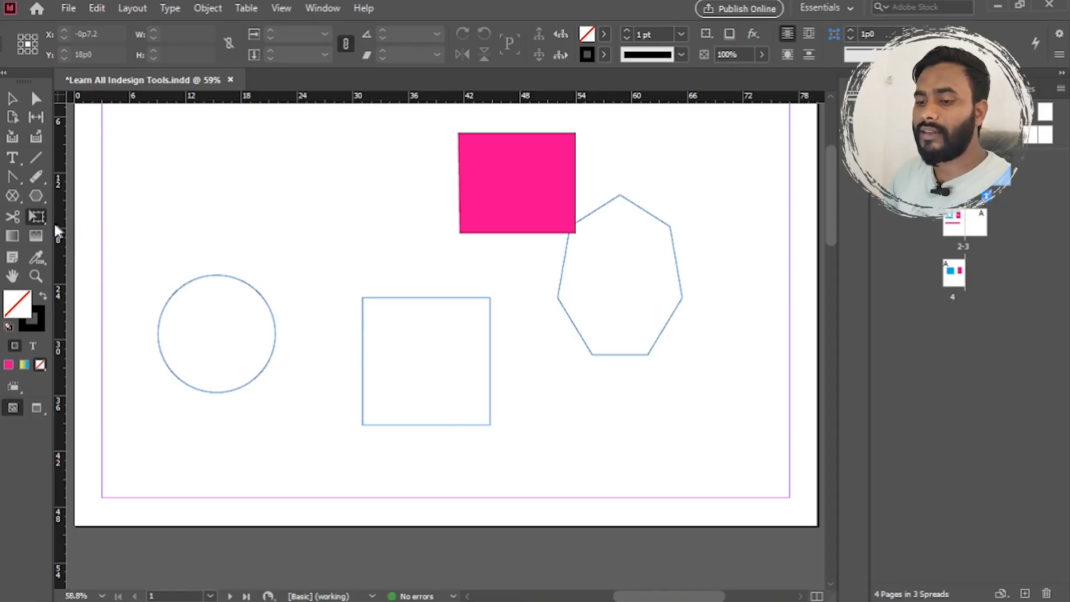
drag(41, 215, 129, 240)
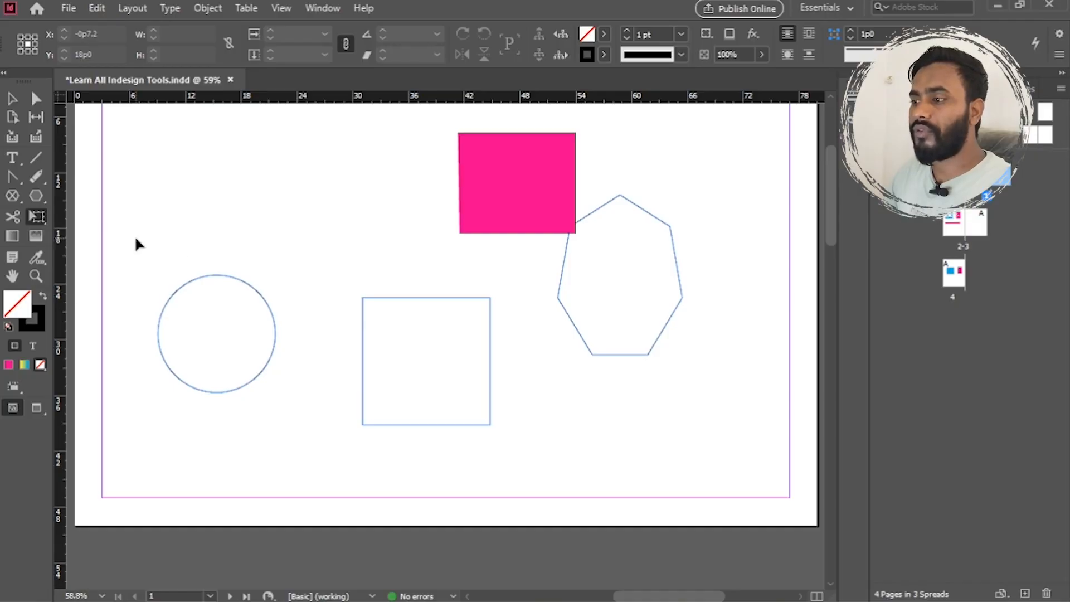
drag(330, 242, 440, 426)
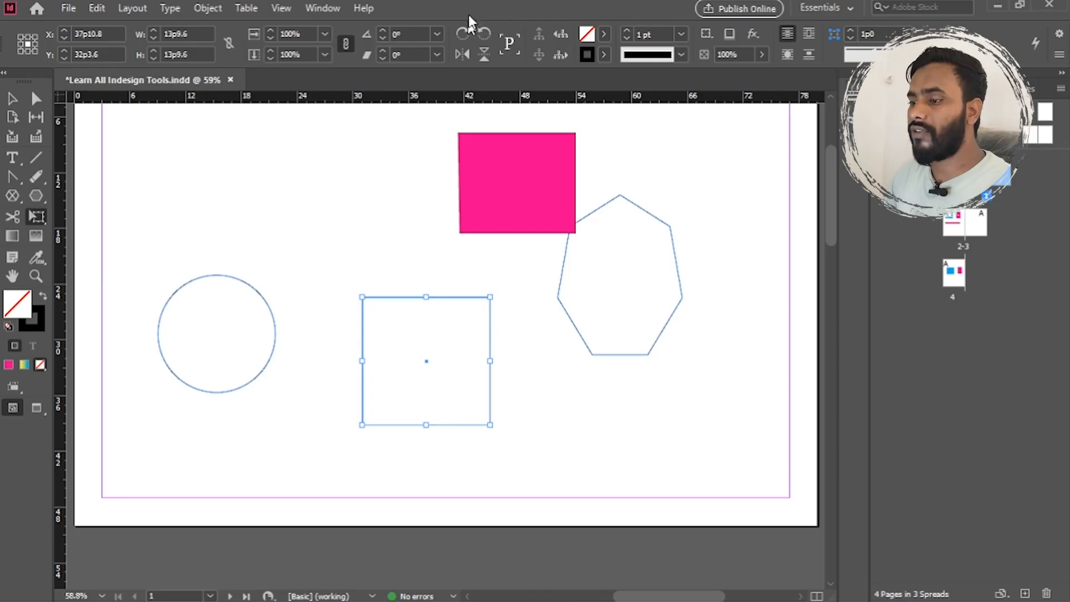
click(604, 34)
click(493, 151)
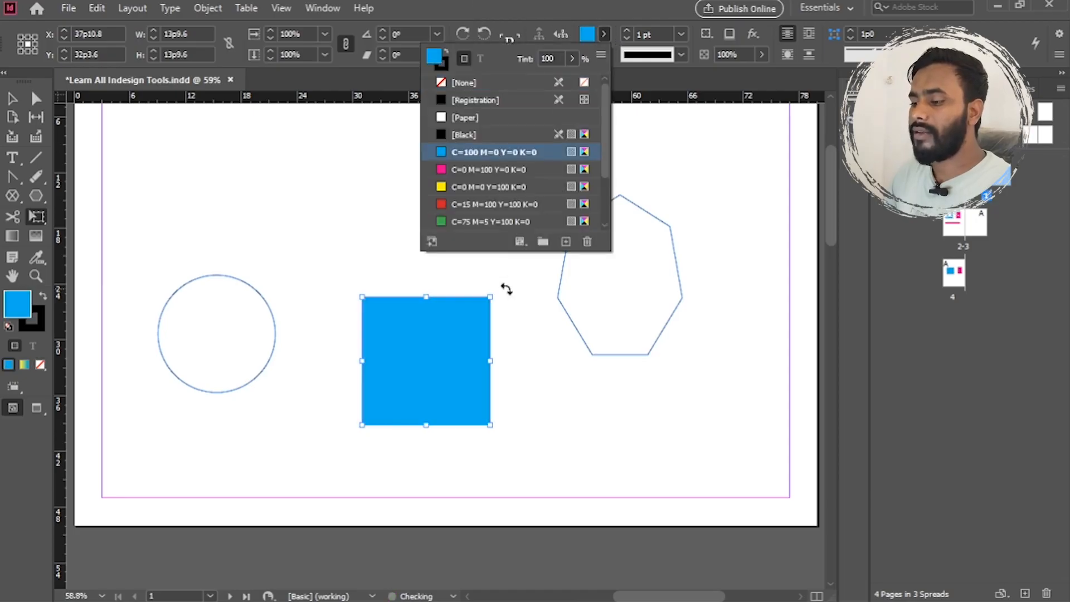
Resize the blue square to about 21p11 by 10p5 and rotate it 90° with the Free Transform Tool
click(489, 298)
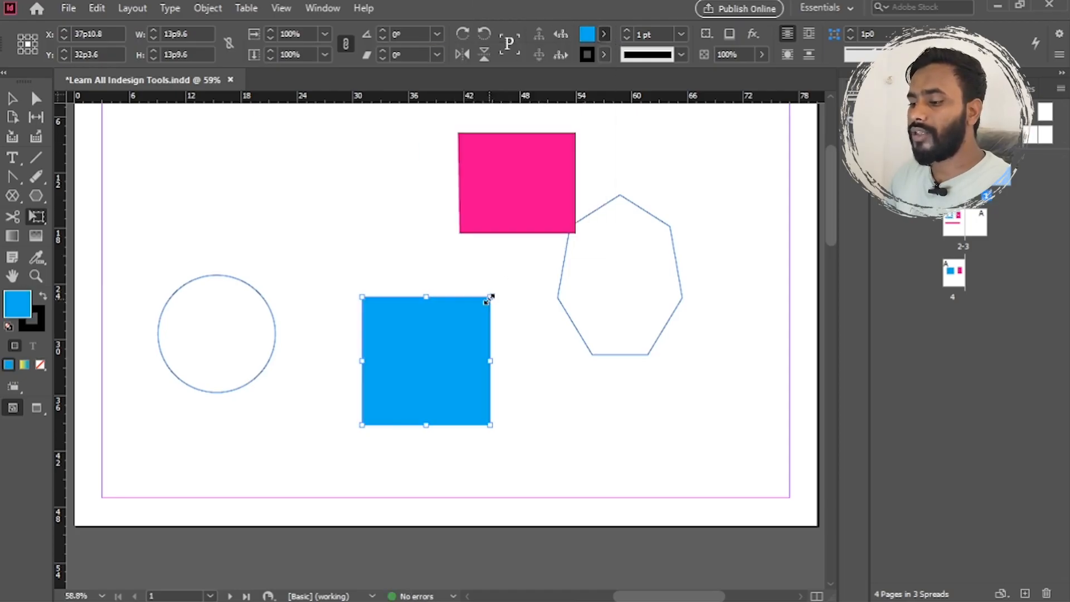
drag(490, 297, 567, 329)
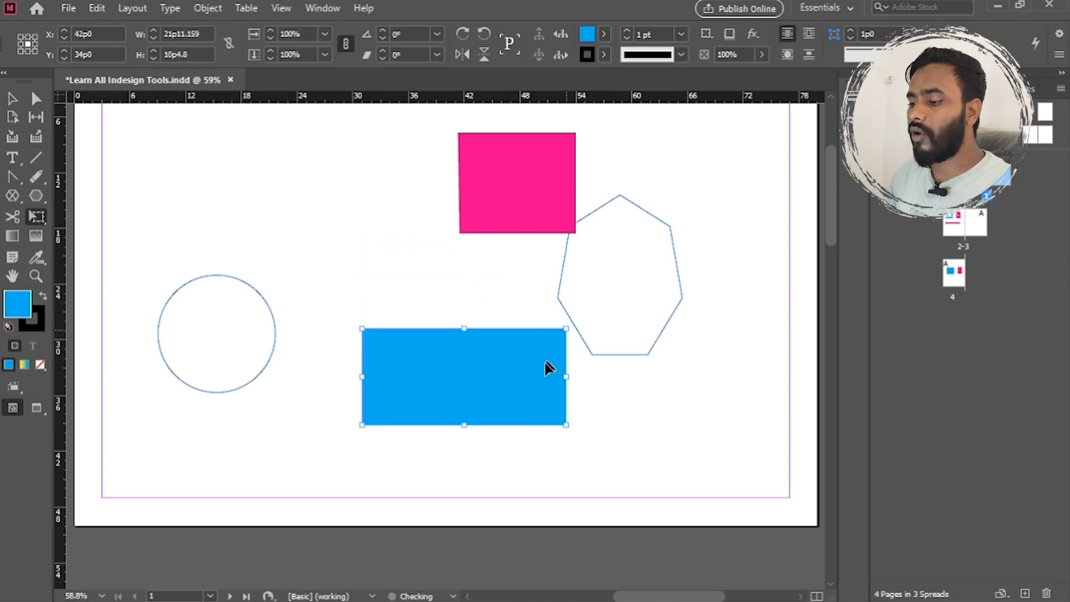
drag(568, 421, 516, 246)
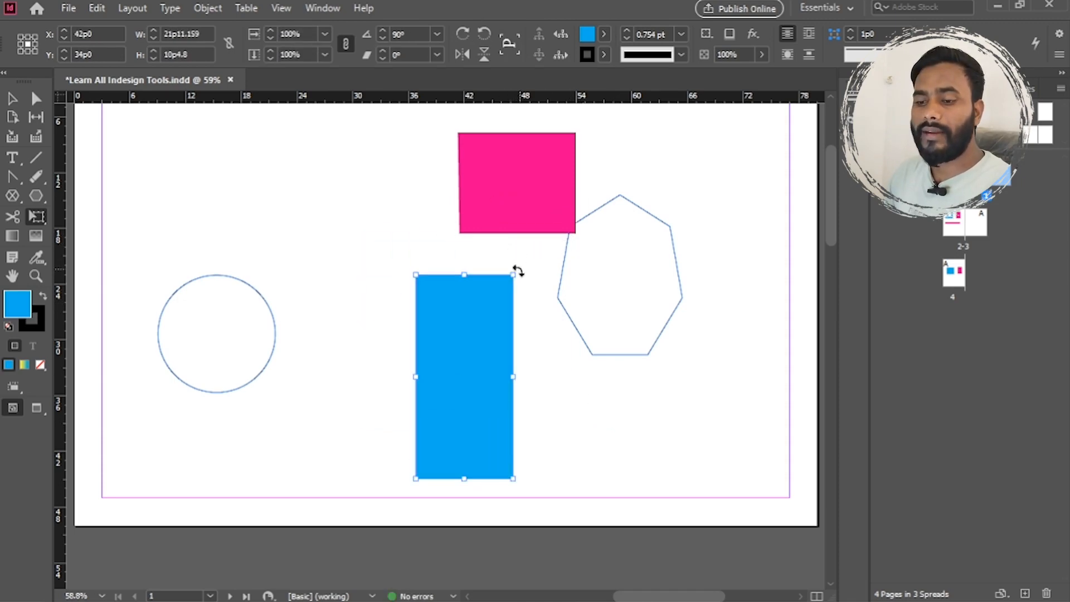
Skew the blue rectangle into a slanted parallelogram with the Shear Tool, at a shear angle of about -30.6°
click(37, 217)
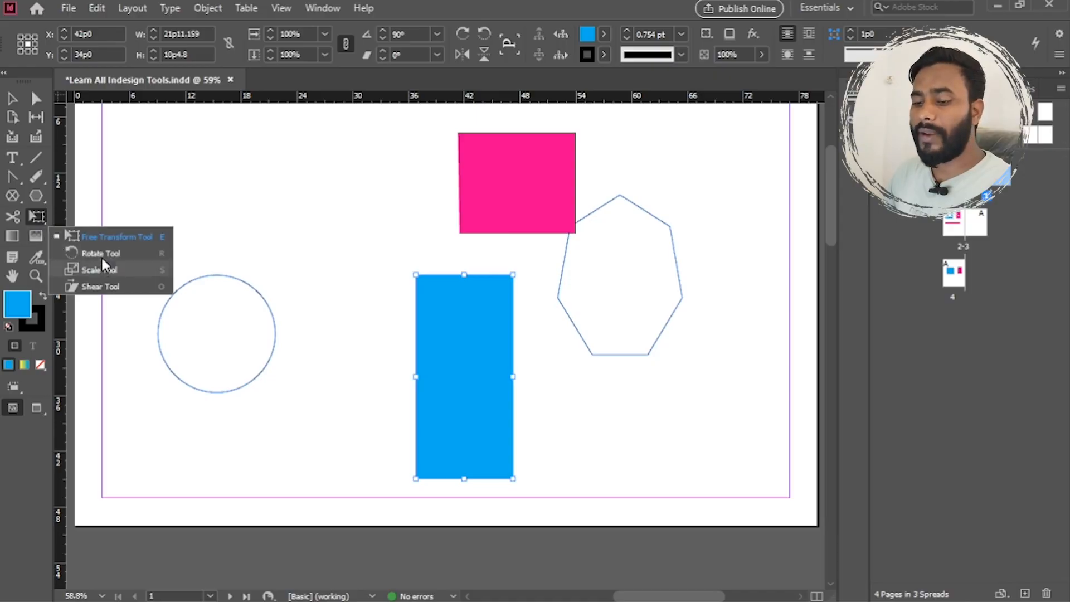
click(101, 286)
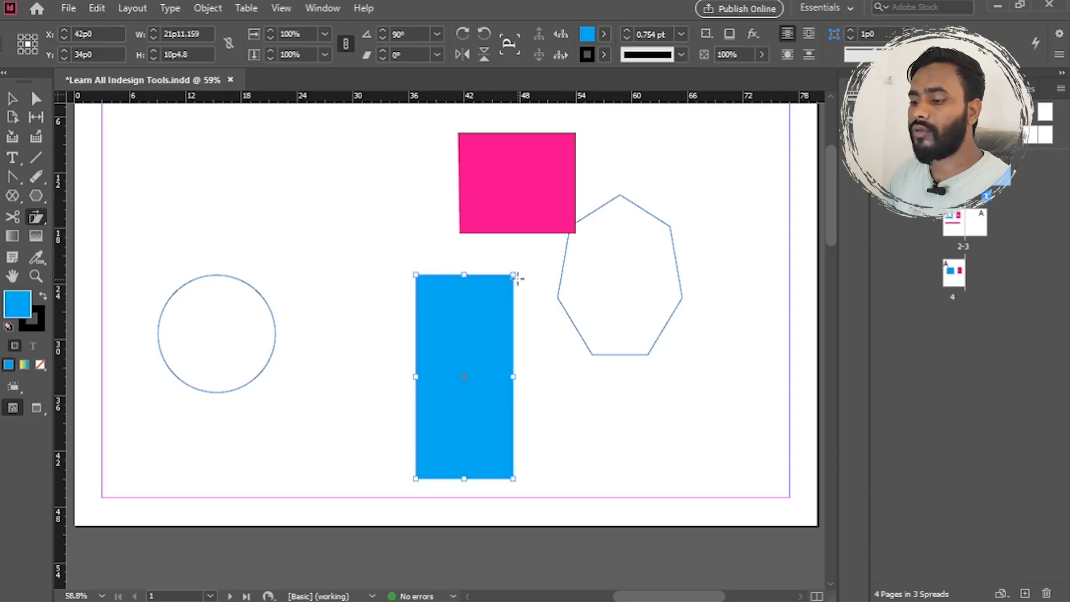
drag(513, 274, 505, 231)
drag(504, 226, 504, 226)
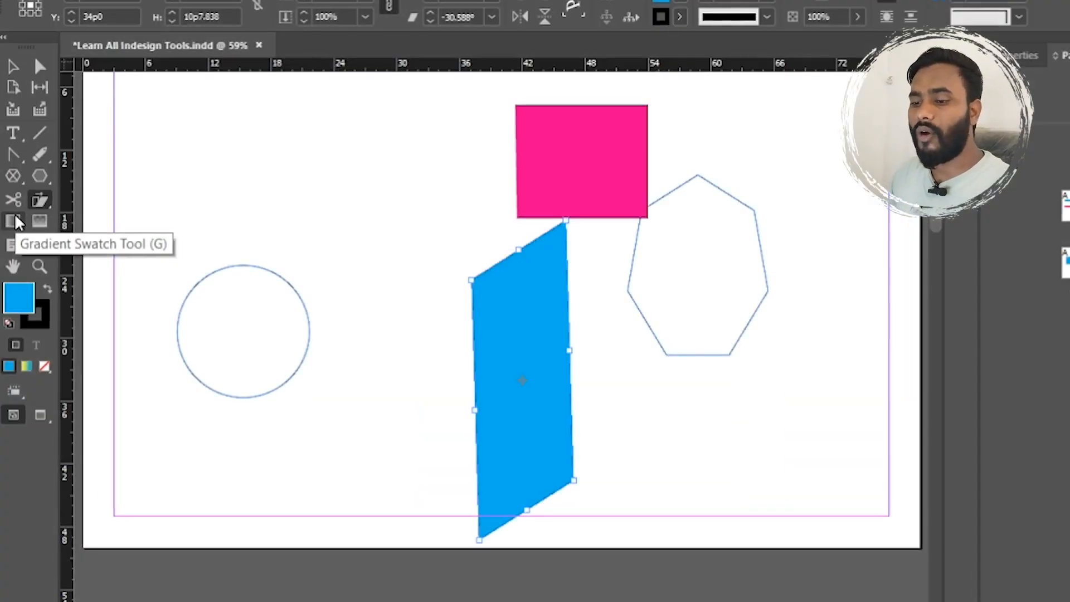
Apply a horizontal yellow-to-blue gradient across the circle with the Gradient Swatch Tool
click(13, 221)
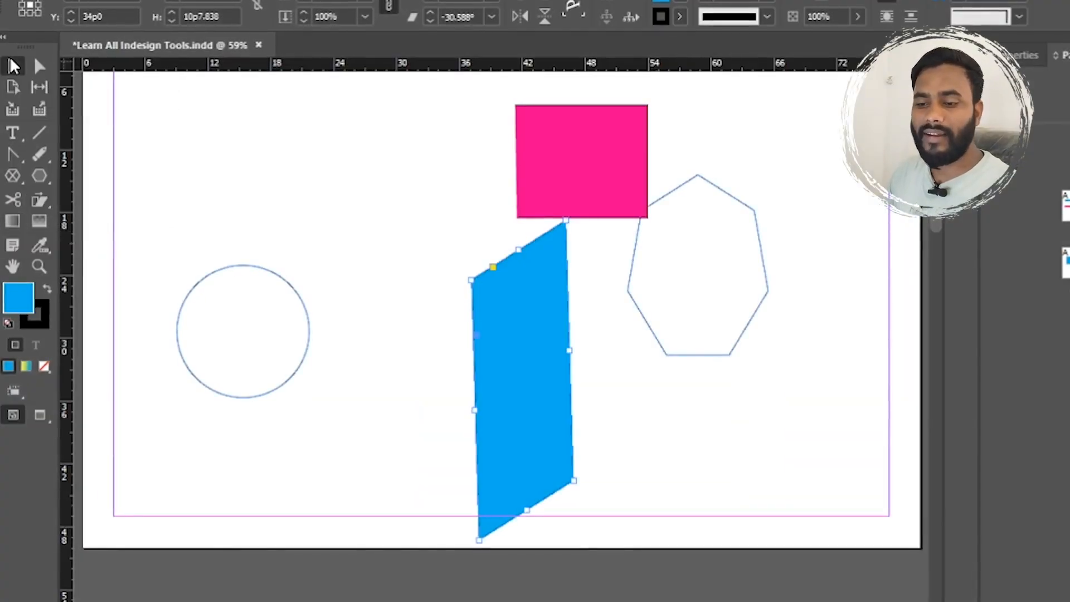
drag(145, 326, 357, 327)
key(v)
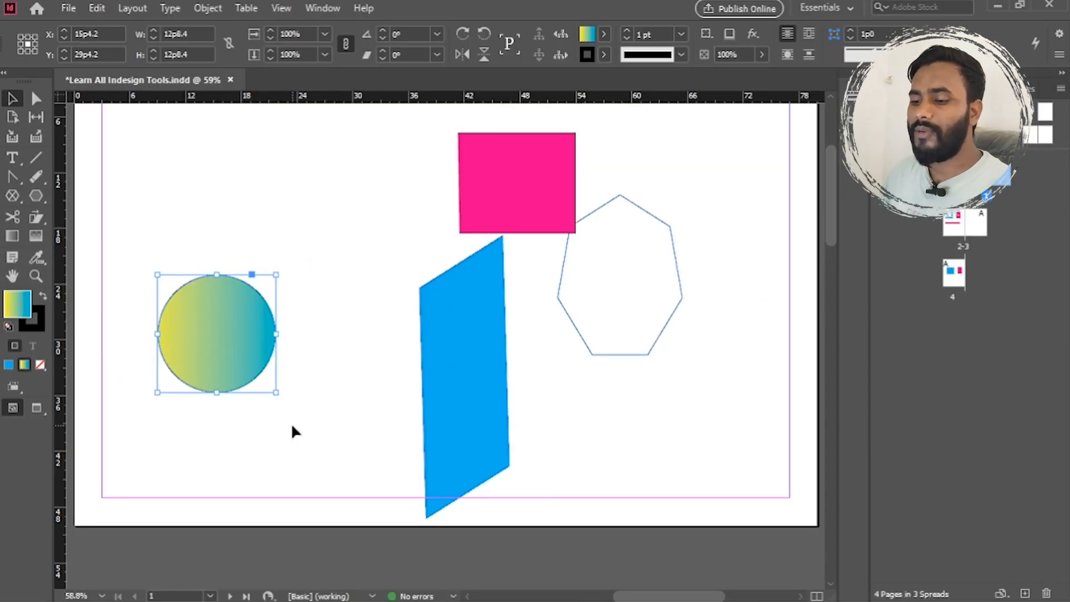
click(292, 426)
click(234, 382)
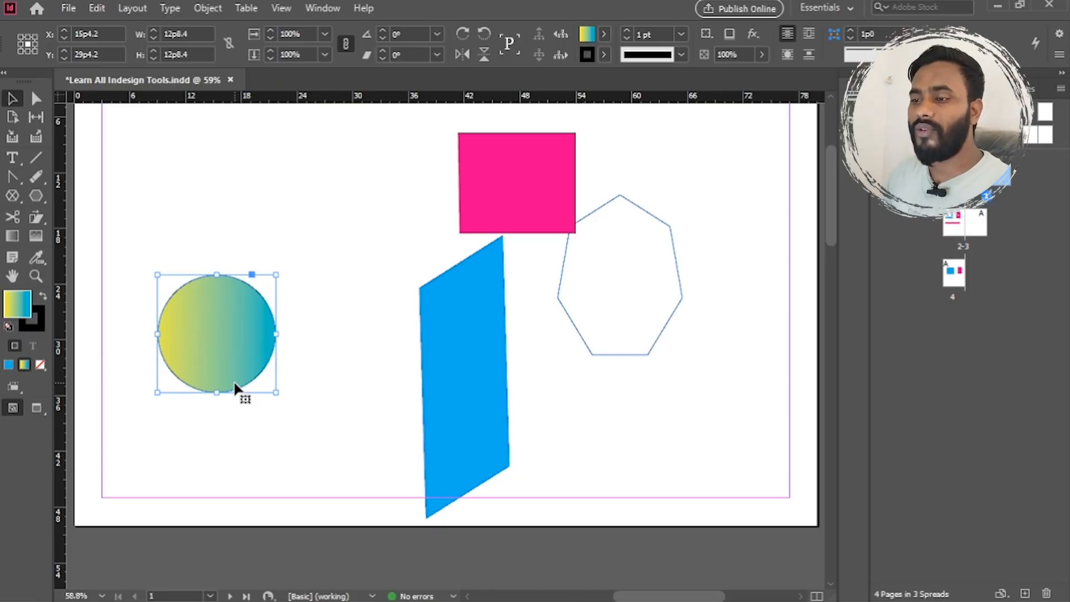
Show the Gradient panel and fade the circle out toward its bottom with the Gradient Feather Tool
click(323, 8)
click(756, 126)
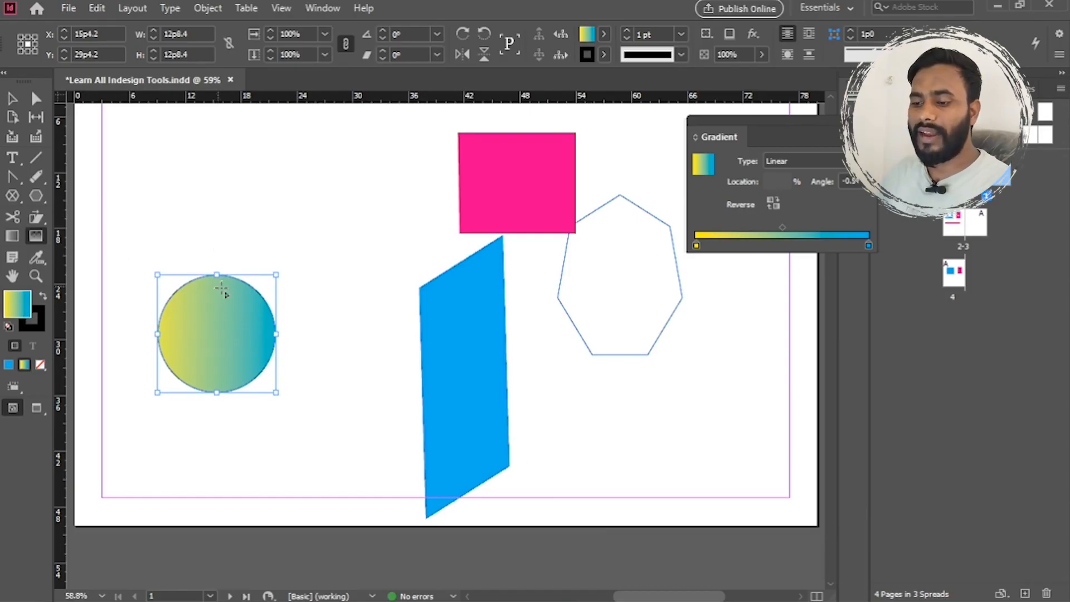
drag(222, 252, 215, 370)
click(11, 102)
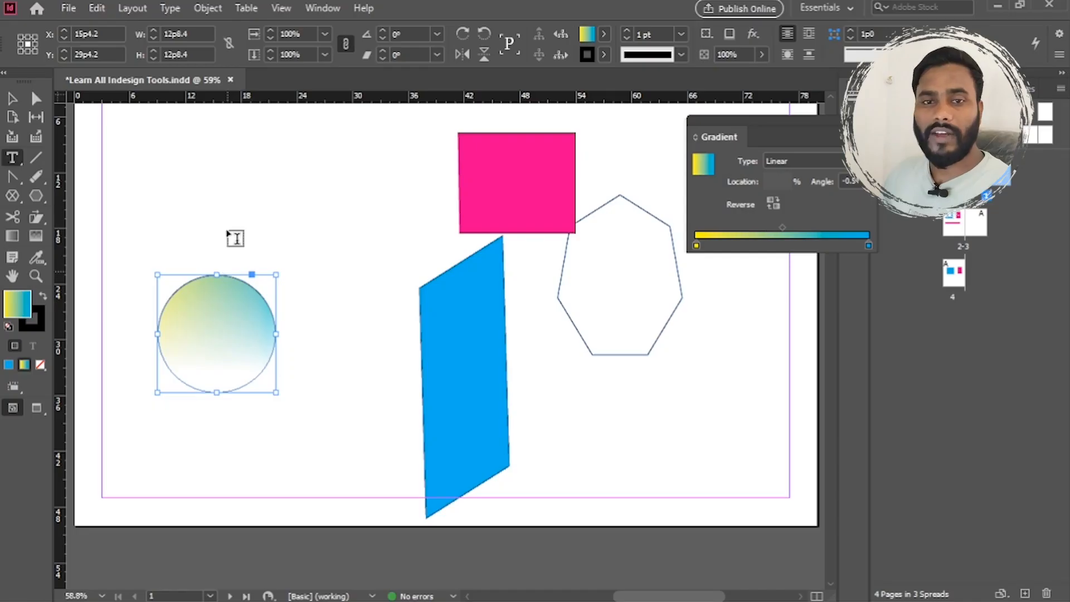
Draw a text frame above the circle containing "lee graphics", a blank line and "leegraphics"
scroll(161, 199, up, 2)
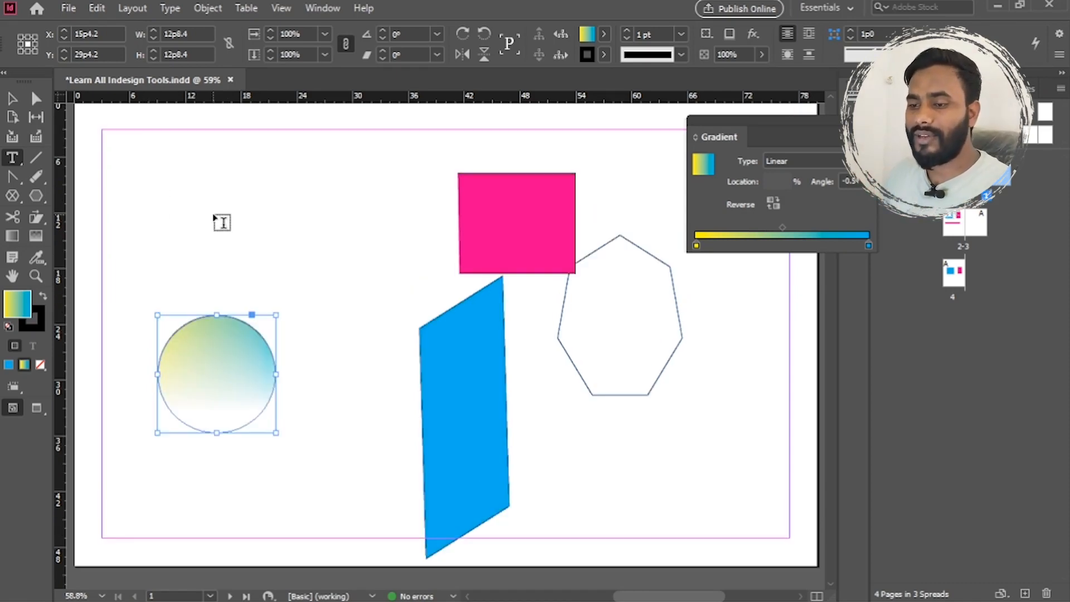
drag(136, 126, 347, 287)
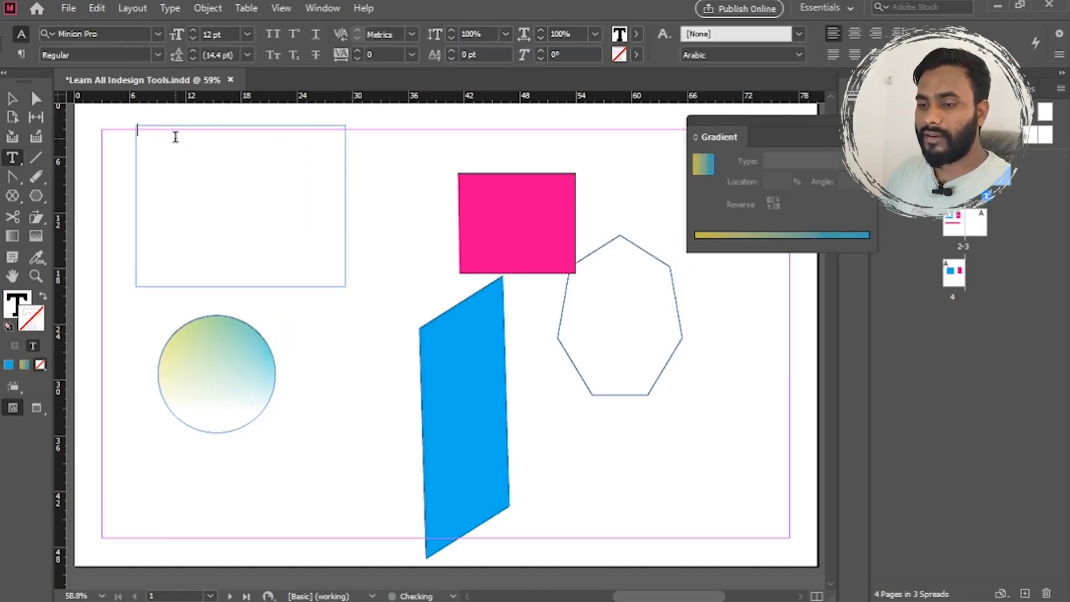
text(jdsfloasdfasdf)
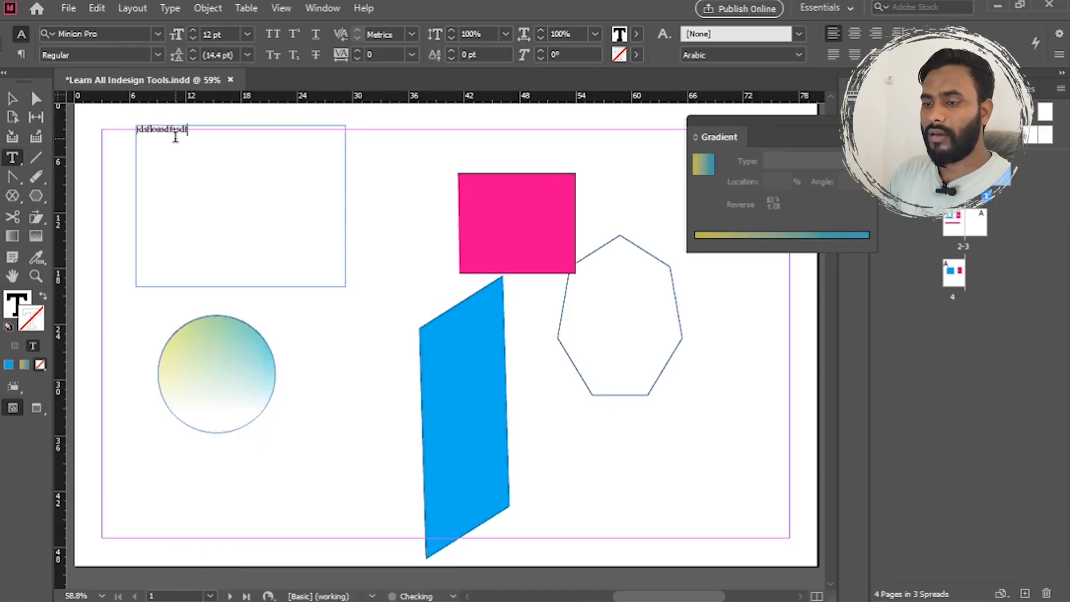
key(ctrl+a)
text(lee gra)
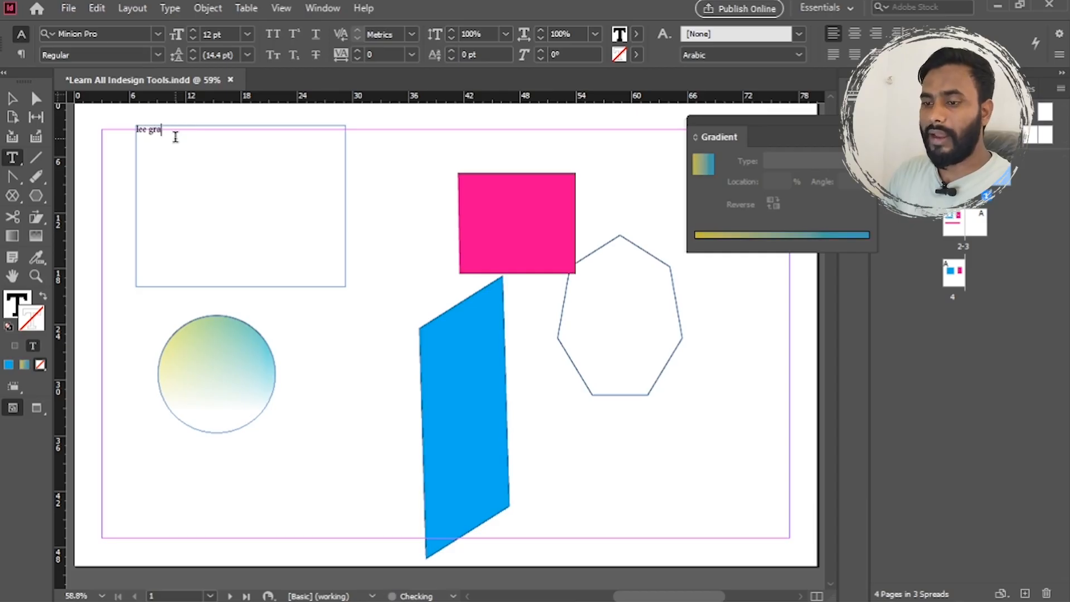
text(phics  lee graphics)
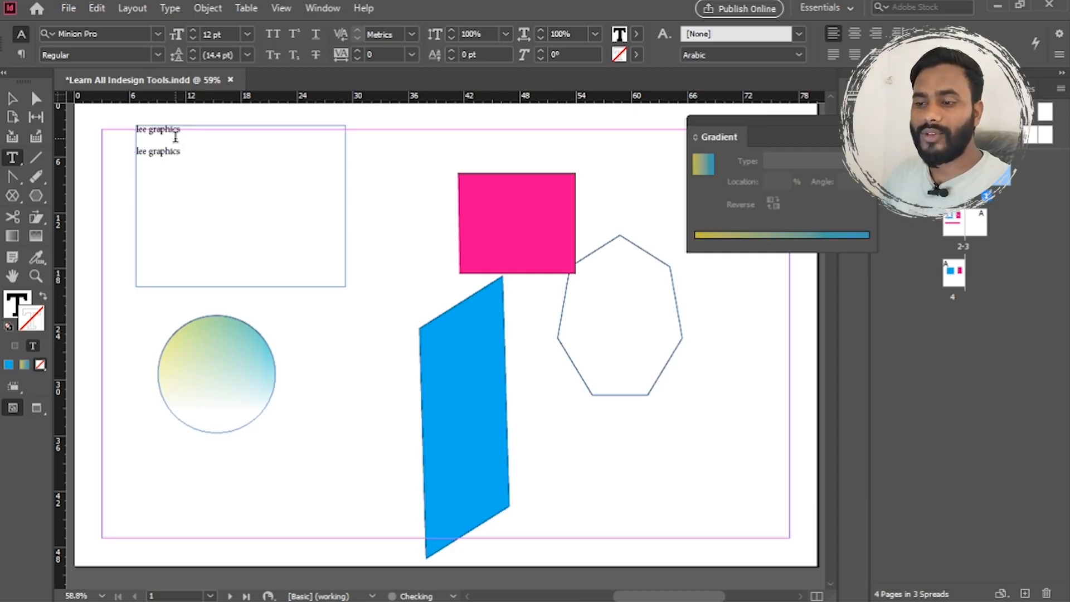
click(150, 147)
key(BackSpace)
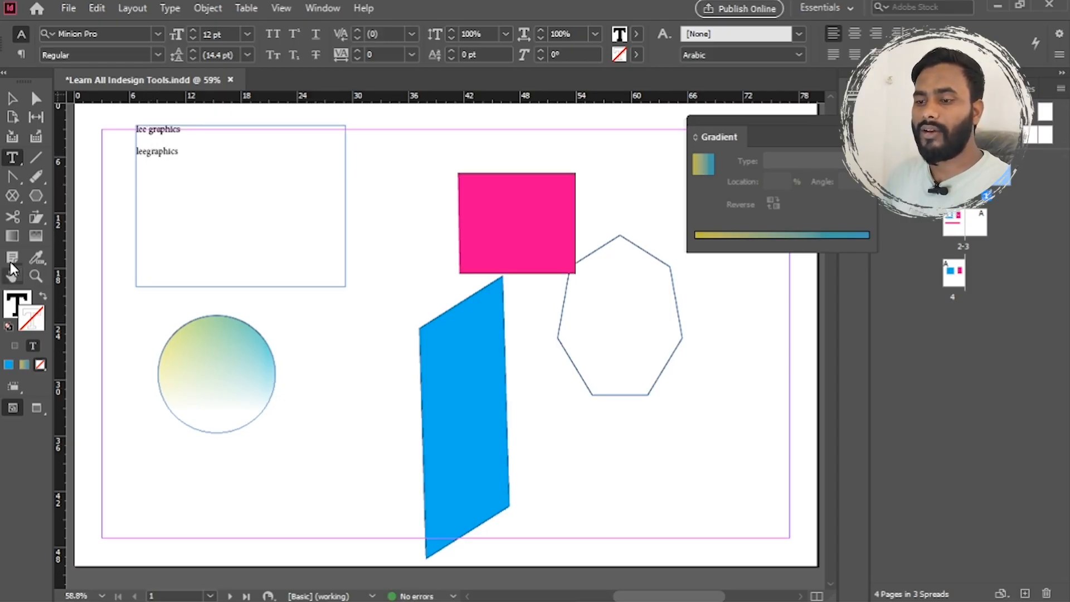
Attach a note reading "change the color of this text" to the "lee graphics" line with the Note Tool
click(11, 260)
click(146, 130)
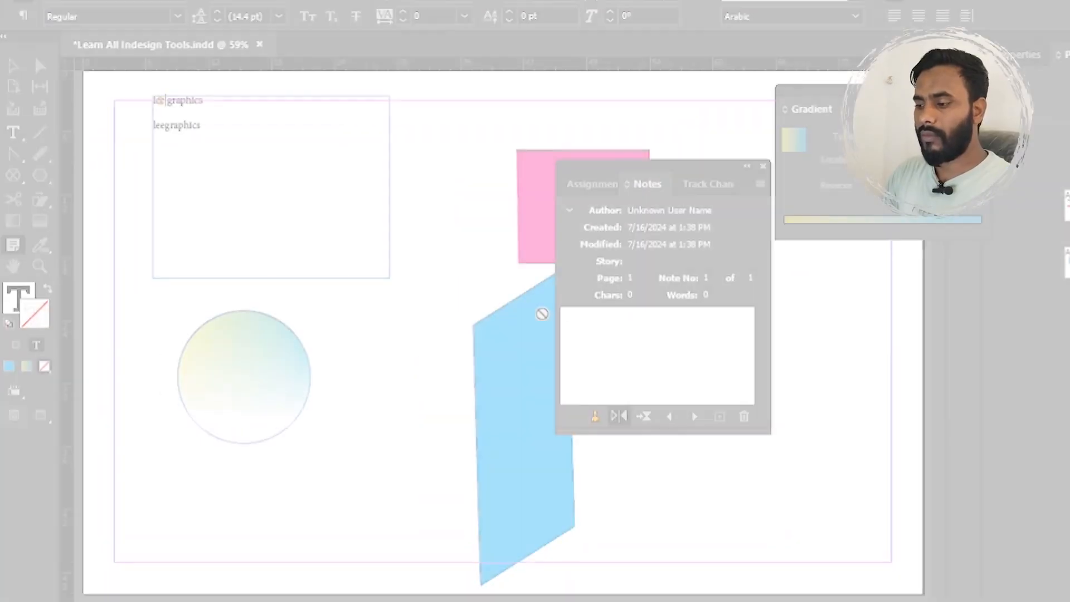
text(change the color of this text)
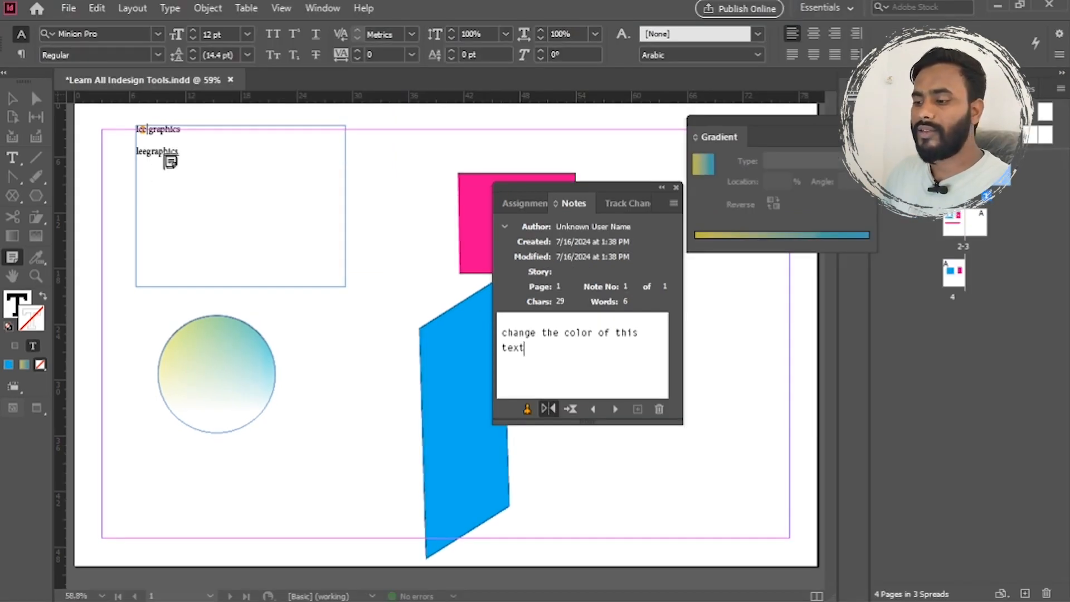
Attach a second note reading "give here space" to the "leegraphics" line
click(158, 151)
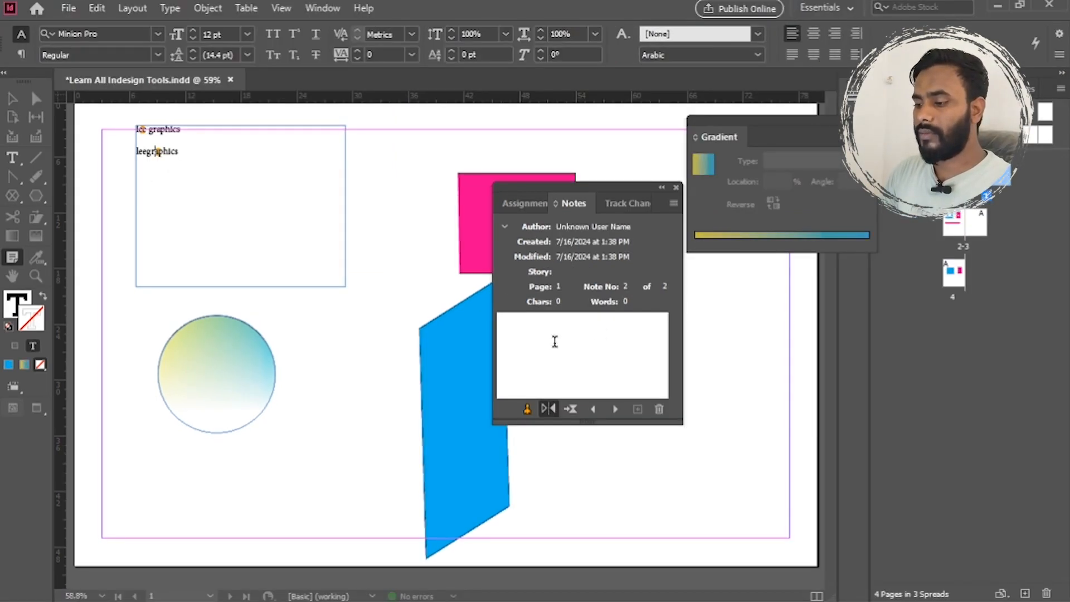
text(giva a)
key(BackSpace)
key(BackSpace)
key(BackSpace)
key(BackSpace)
key(BackSpace)
text(ive)
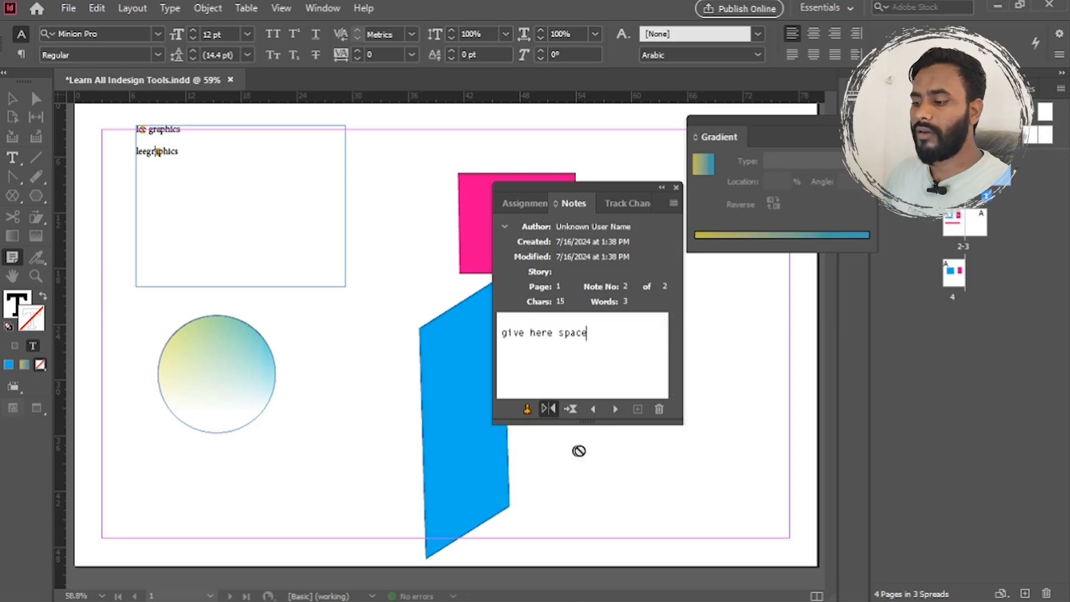
Step back and forth between the two notes and delete the "give here space" note
click(613, 410)
click(612, 413)
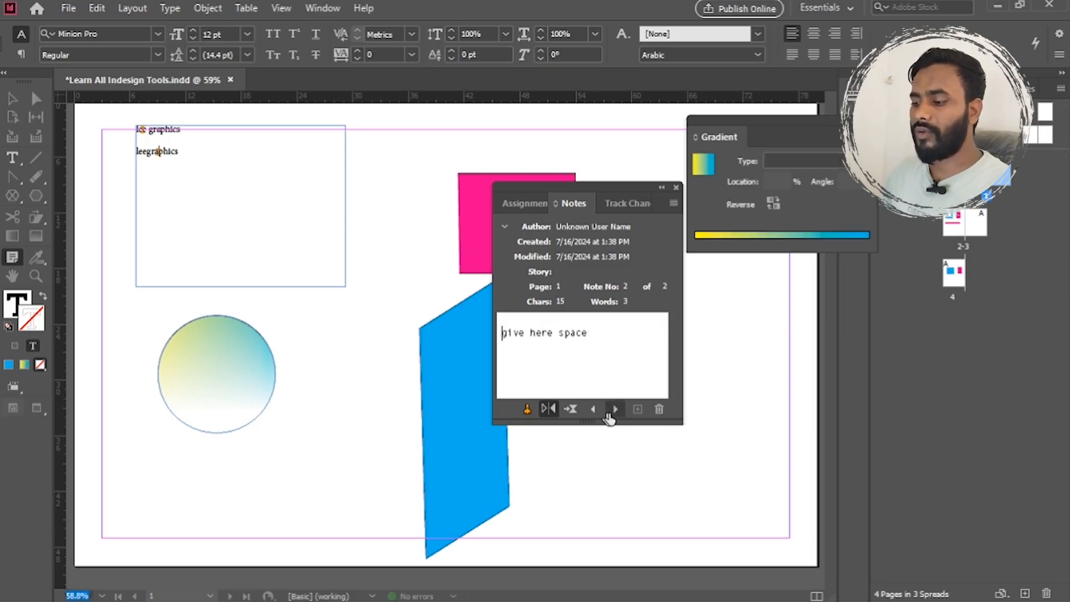
click(613, 412)
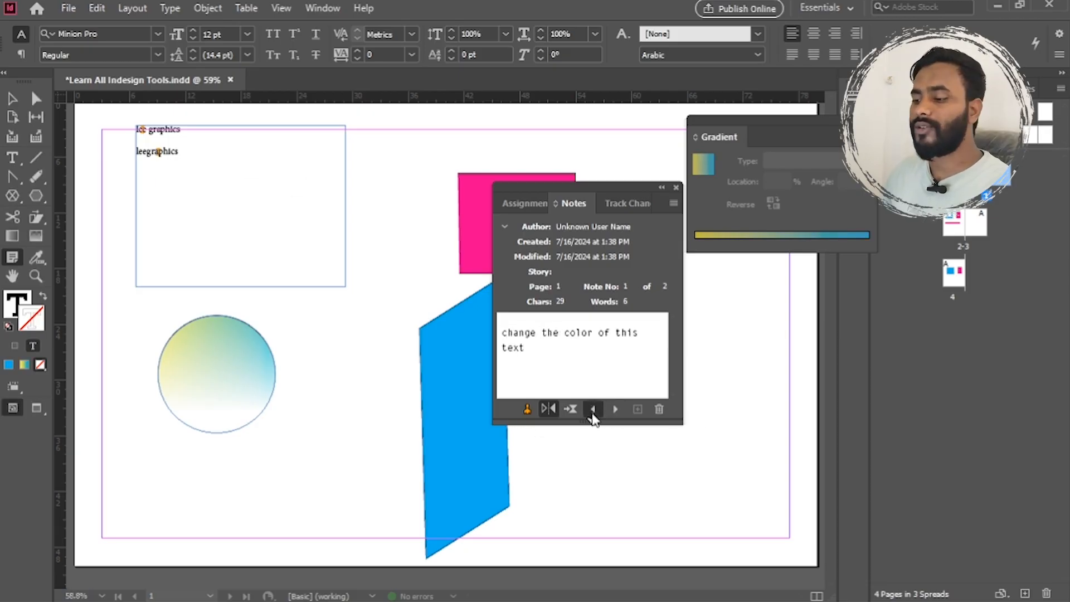
click(612, 412)
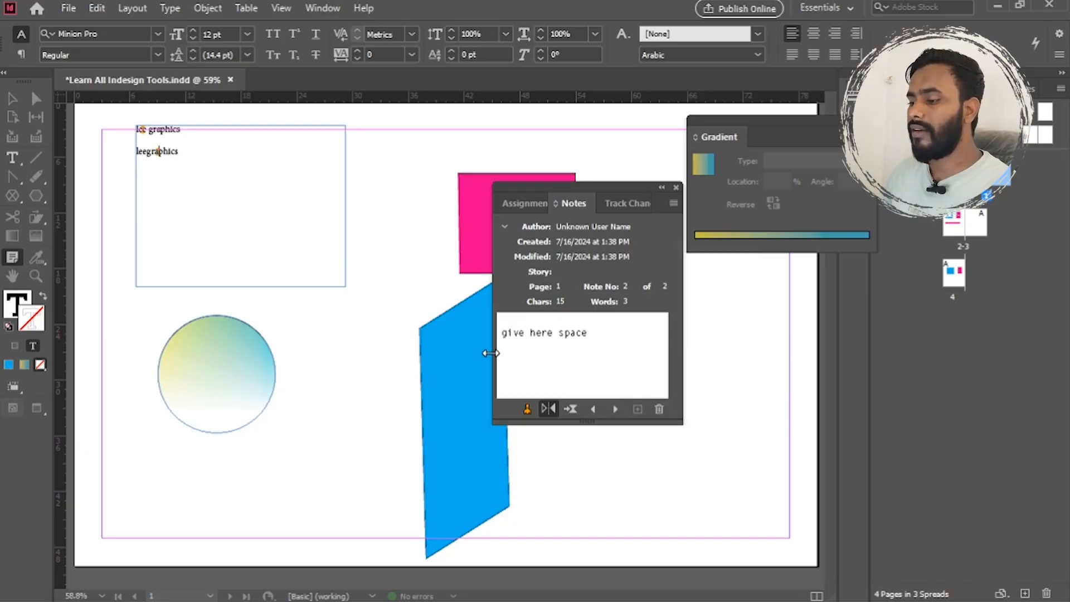
click(658, 410)
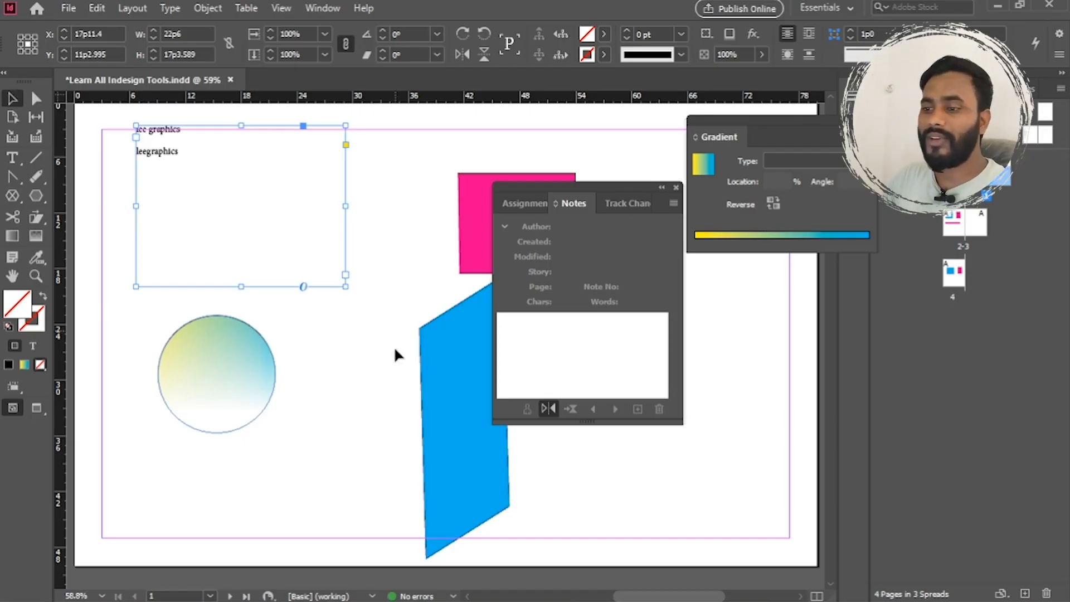
Draw a text frame about 27p1 wide and 9p4 tall below the "LEE GRAPHICS" heading on page 2, containing "lee graphics"
click(363, 397)
scroll(363, 397, up, 1)
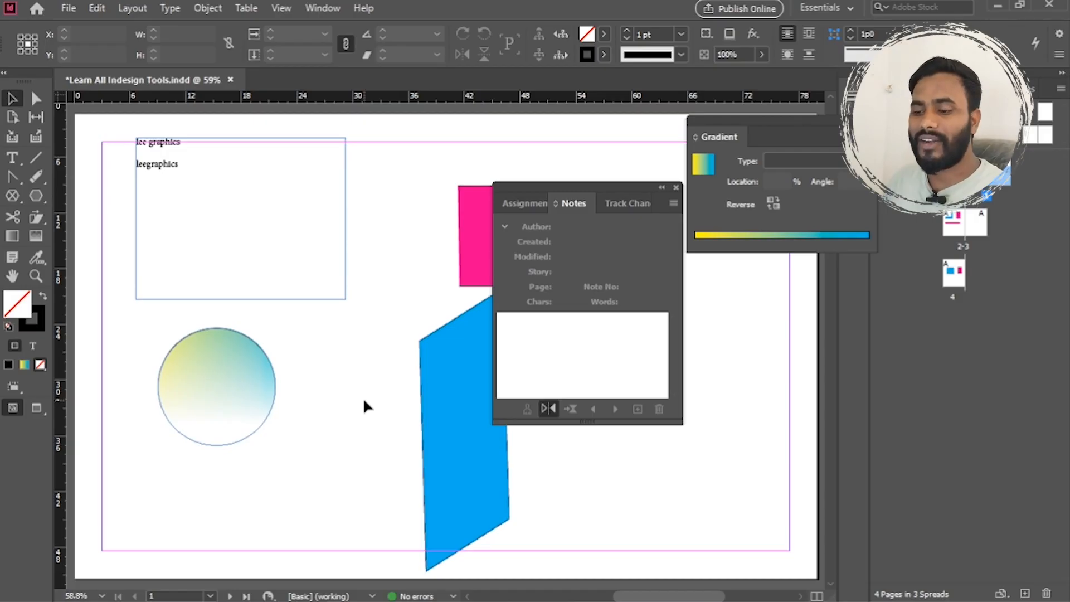
scroll(390, 386, down, 5)
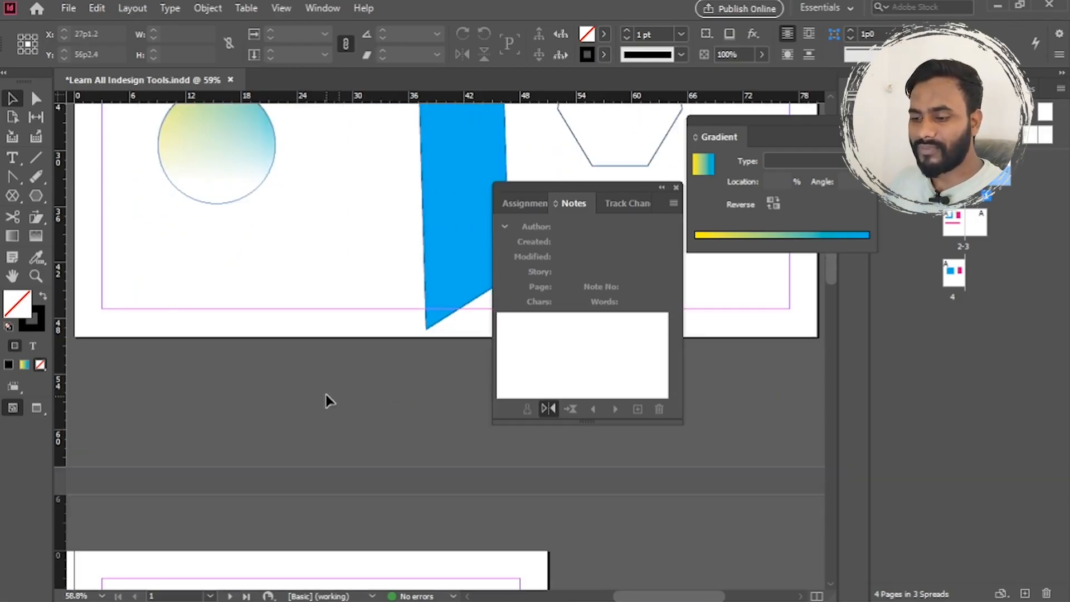
scroll(328, 399, down, 3)
scroll(167, 384, down, 8)
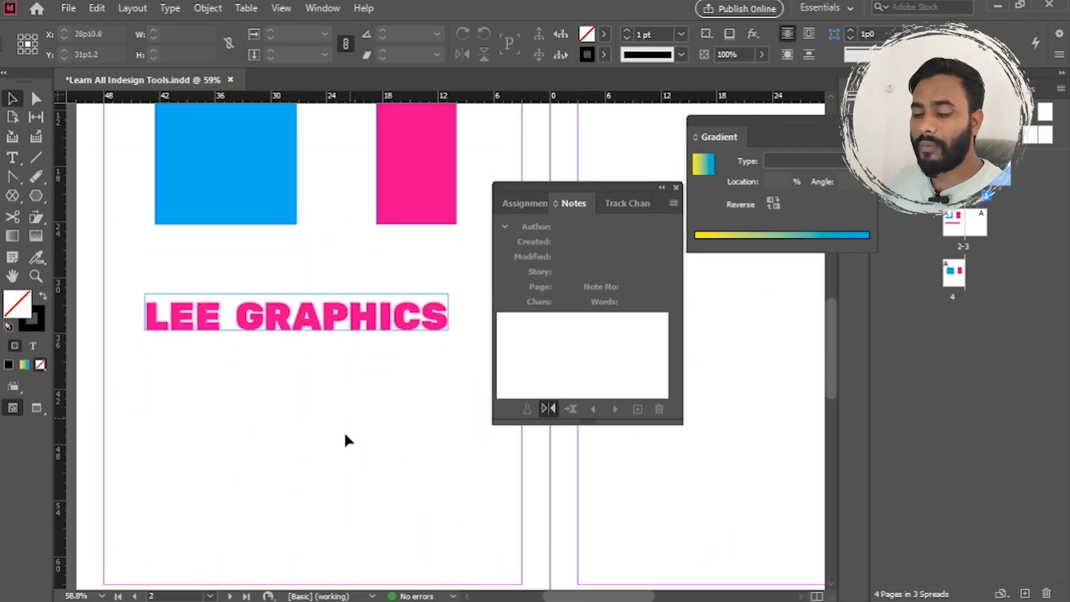
click(157, 318)
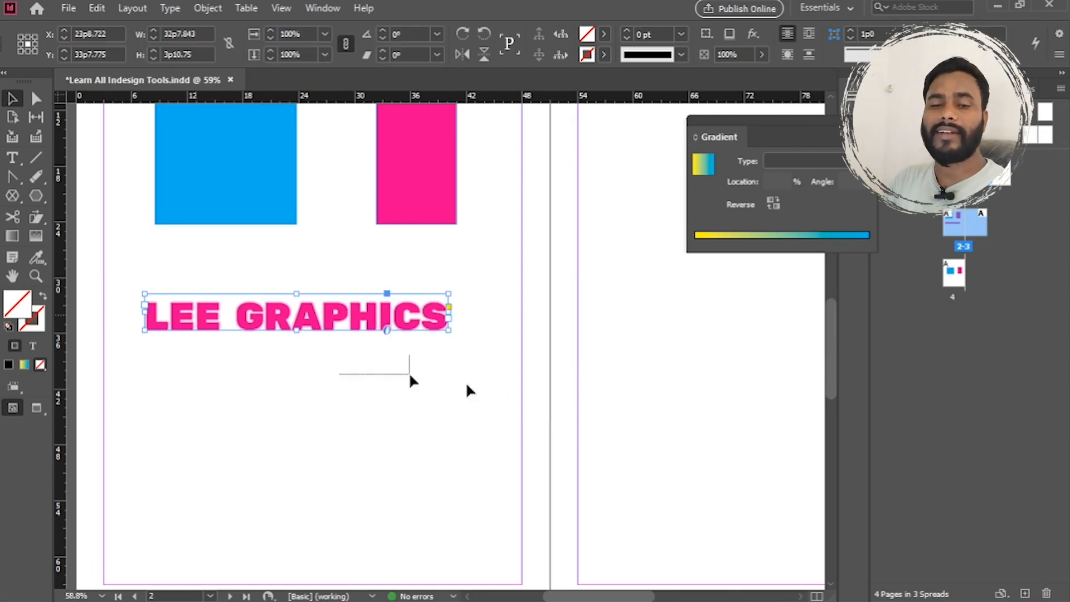
click(329, 380)
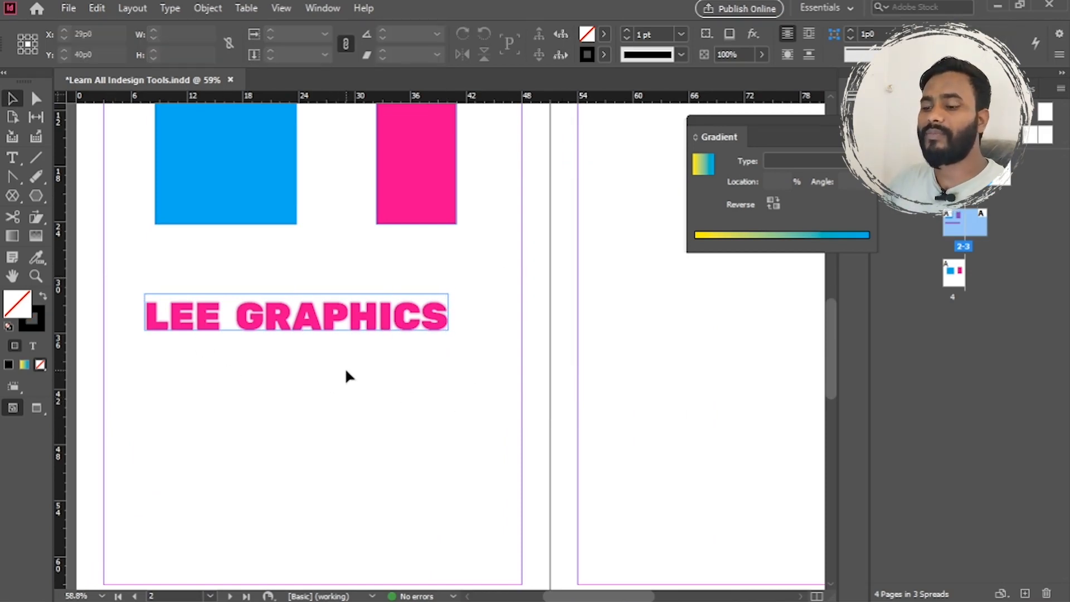
key(t)
drag(160, 413, 412, 499)
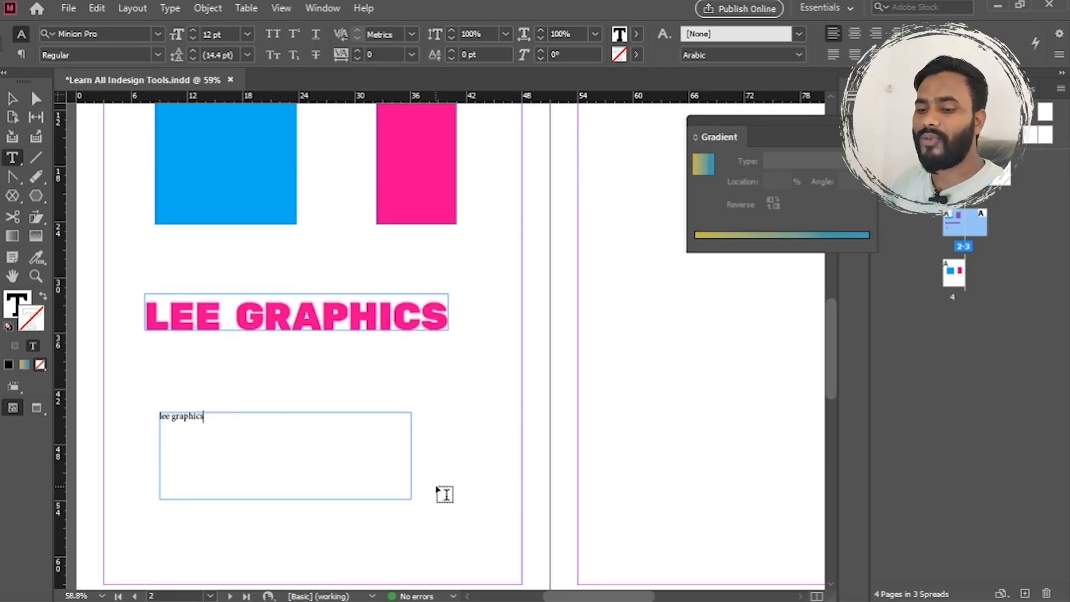
Copy the "LEE GRAPHICS" heading's formatting onto the new "lee graphics" text with the Eyedropper Tool
drag(36, 261, 89, 296)
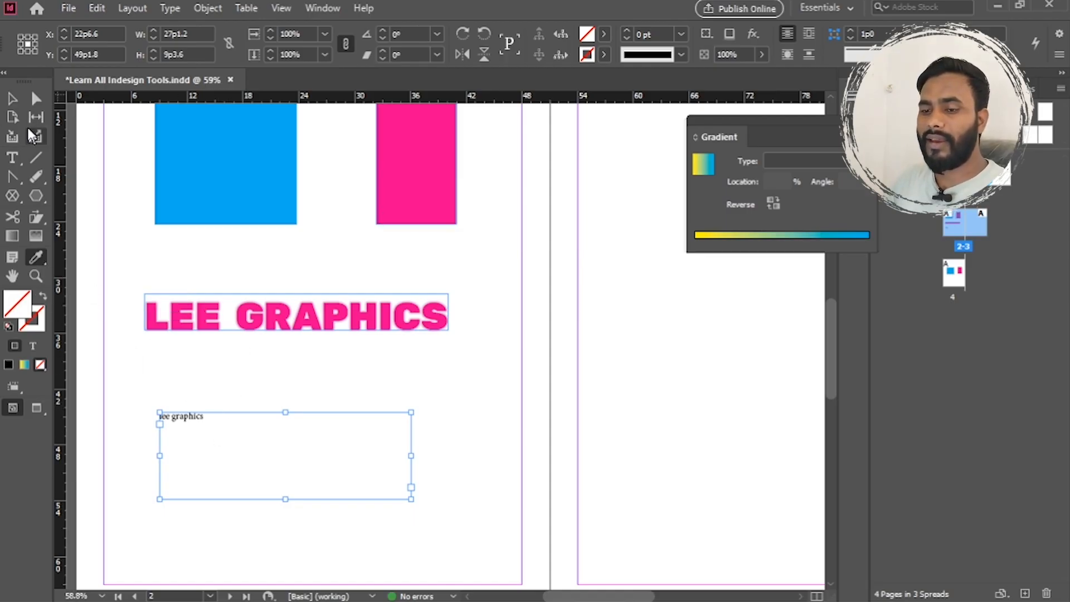
click(12, 99)
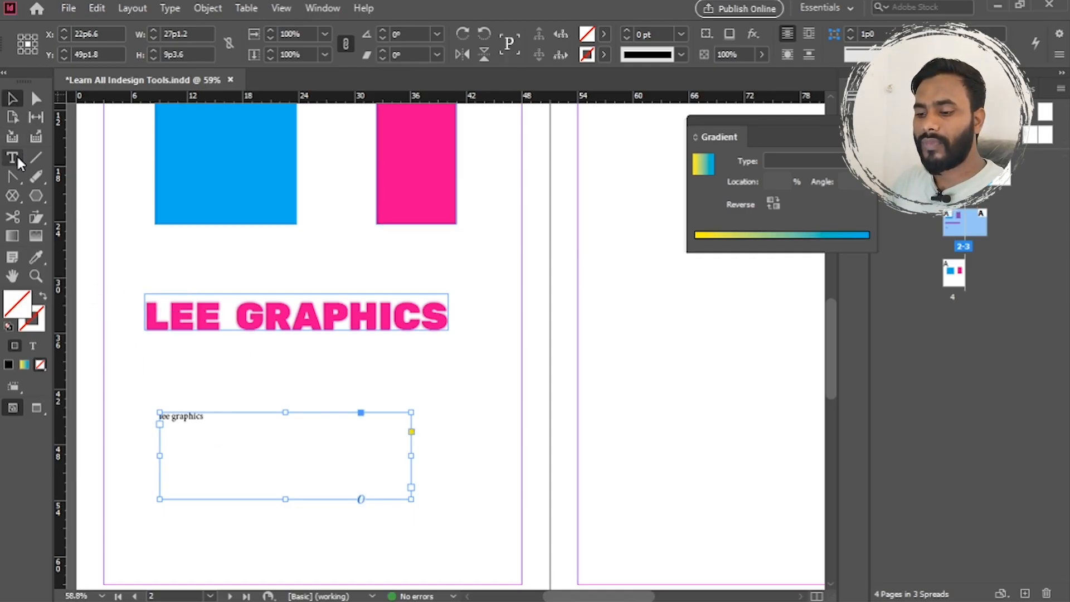
click(13, 159)
drag(220, 421, 76, 401)
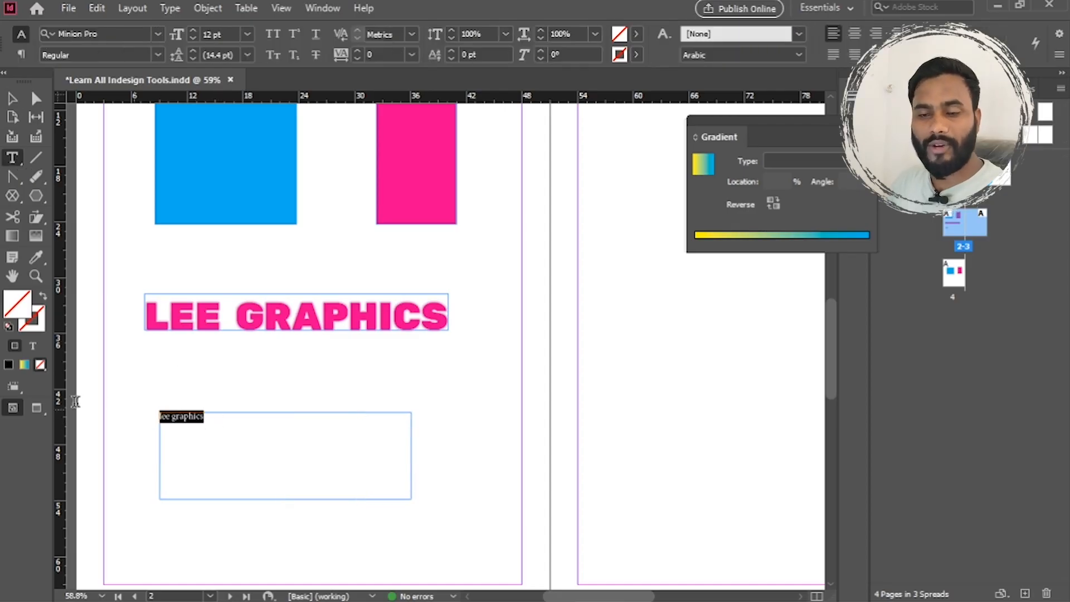
click(38, 258)
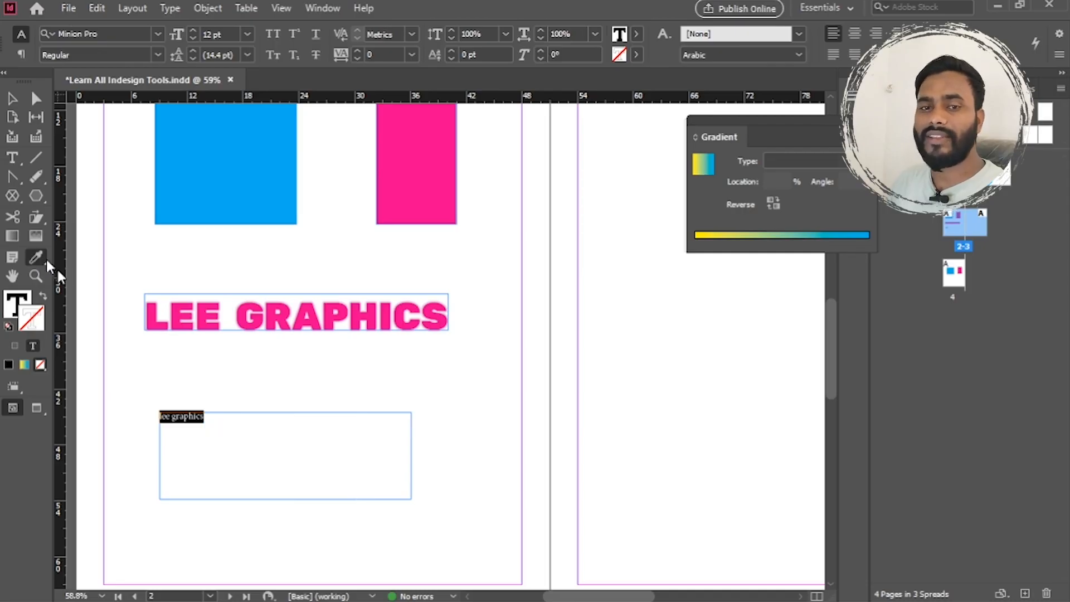
click(207, 307)
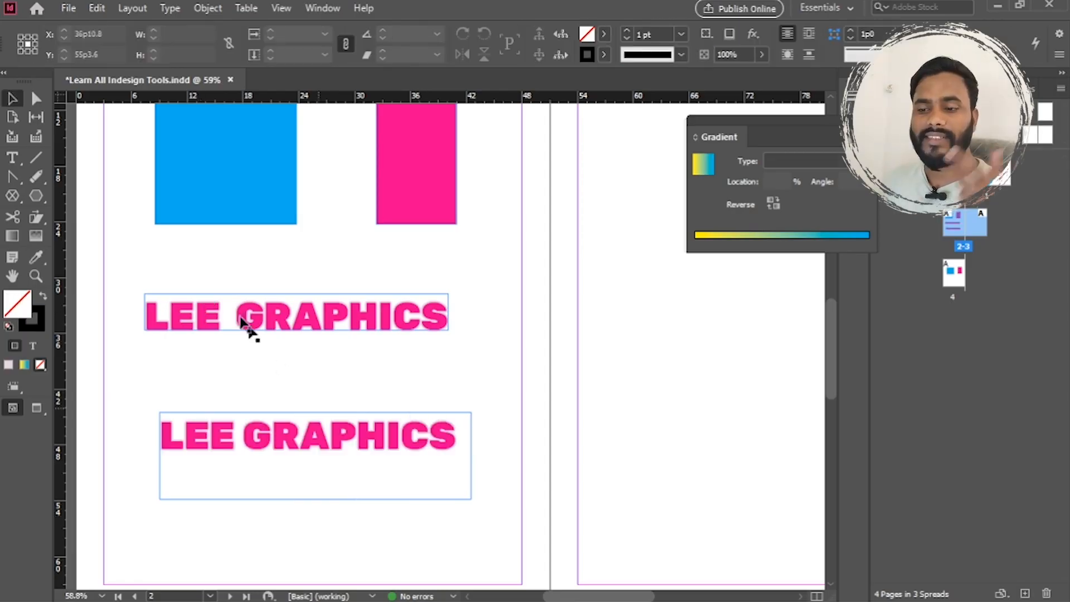
key(v)
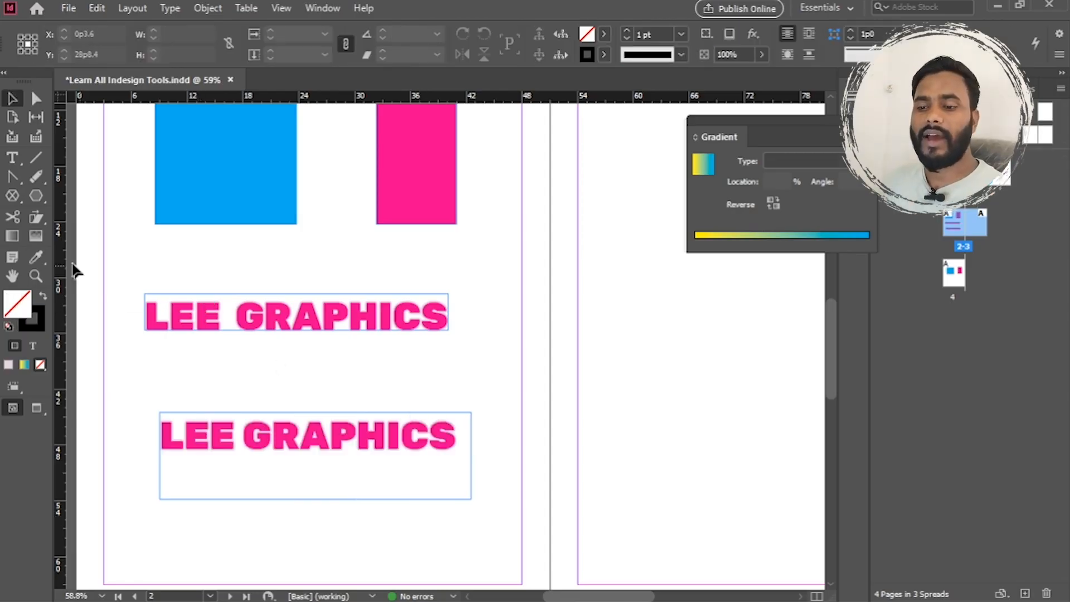
Measure the horizontal gap between the blue and pink rectangles with the Measure Tool
click(38, 257)
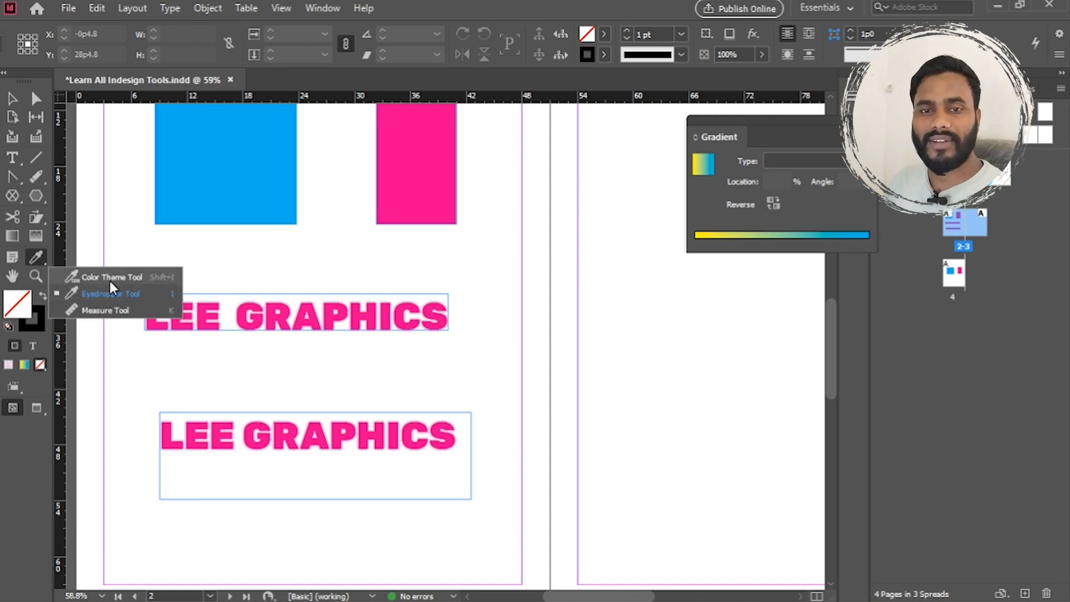
click(121, 311)
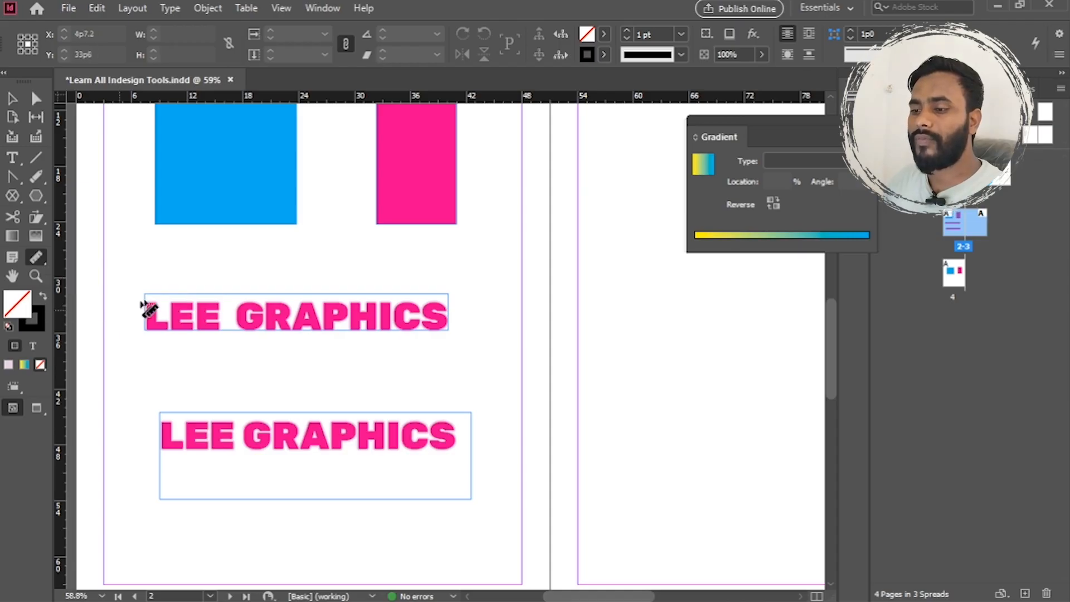
click(304, 134)
drag(298, 127, 378, 128)
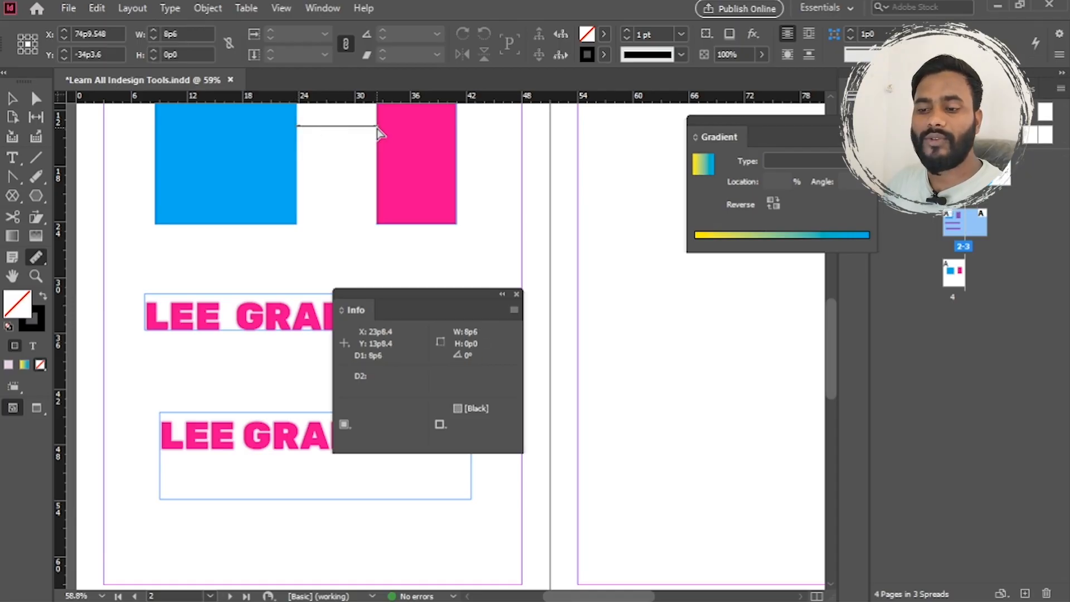
Pick up the blue rectangle's colours with the Color Theme Tool and fill that rectangle with the theme's black
click(34, 257)
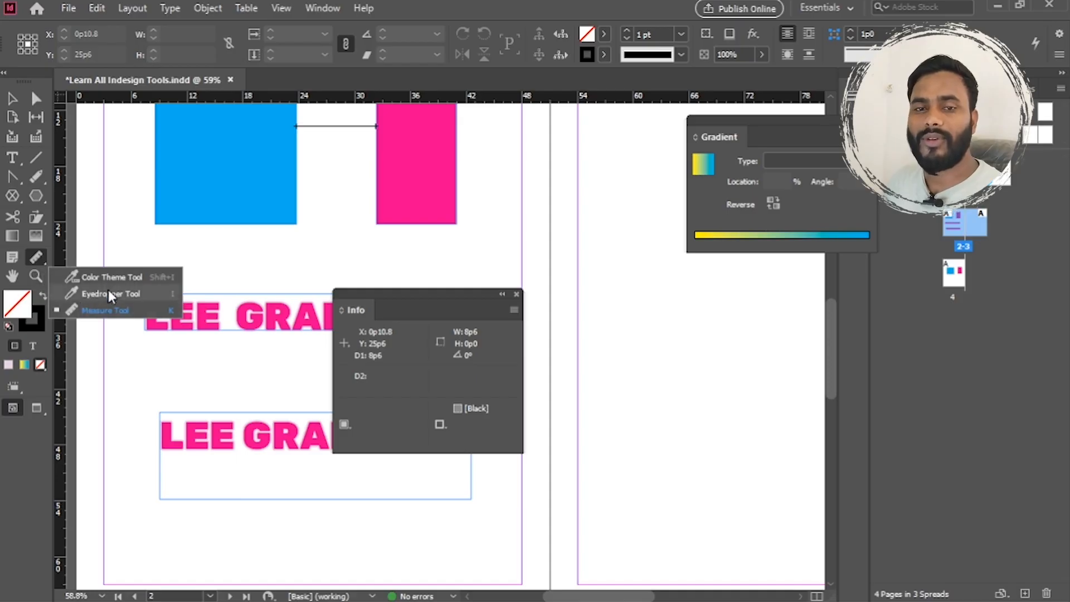
click(112, 278)
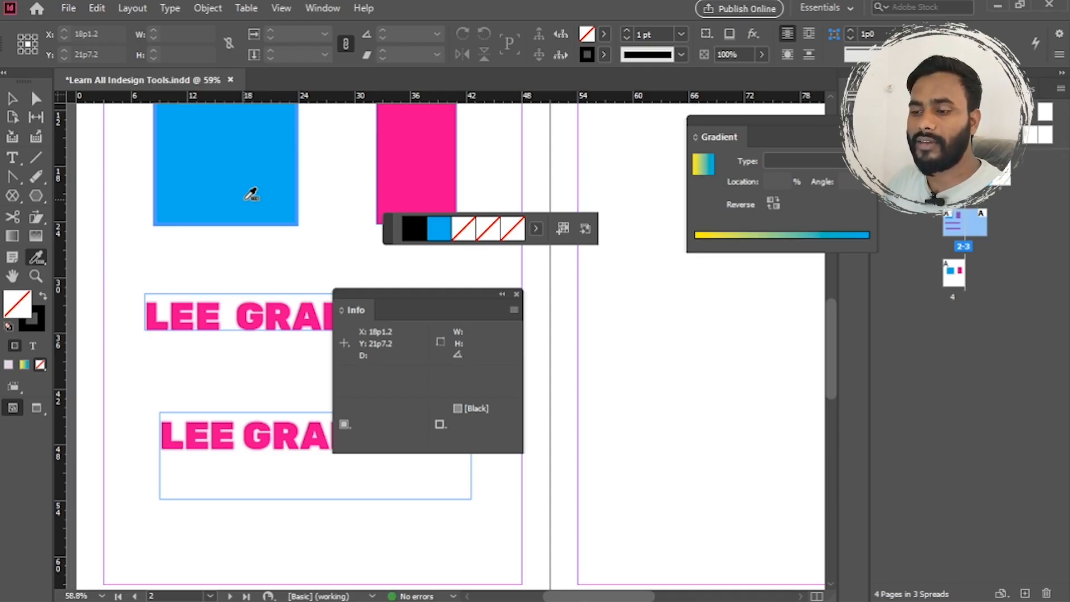
click(226, 160)
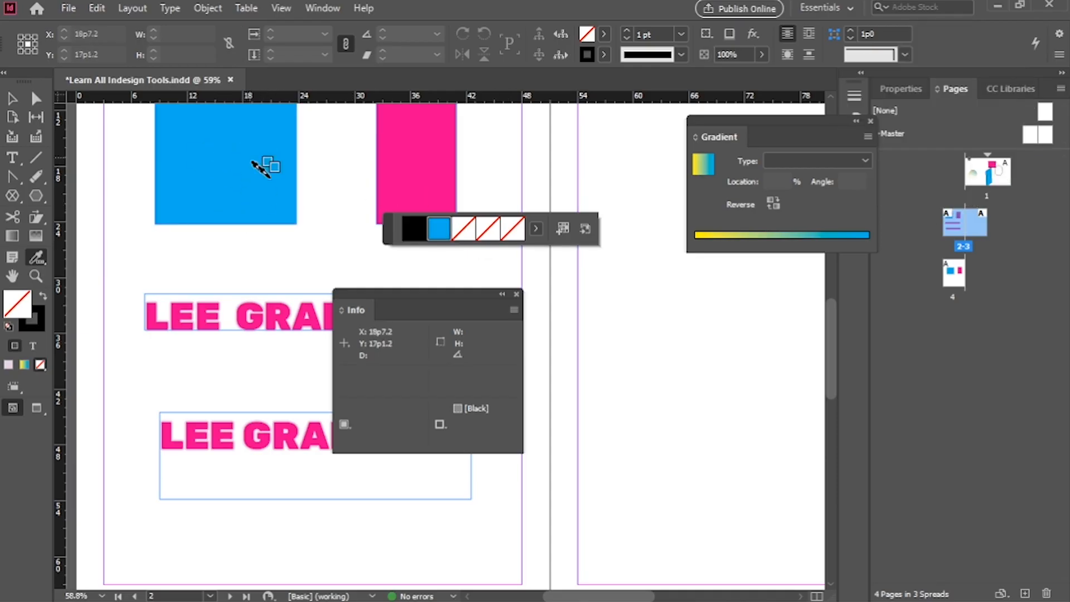
click(417, 231)
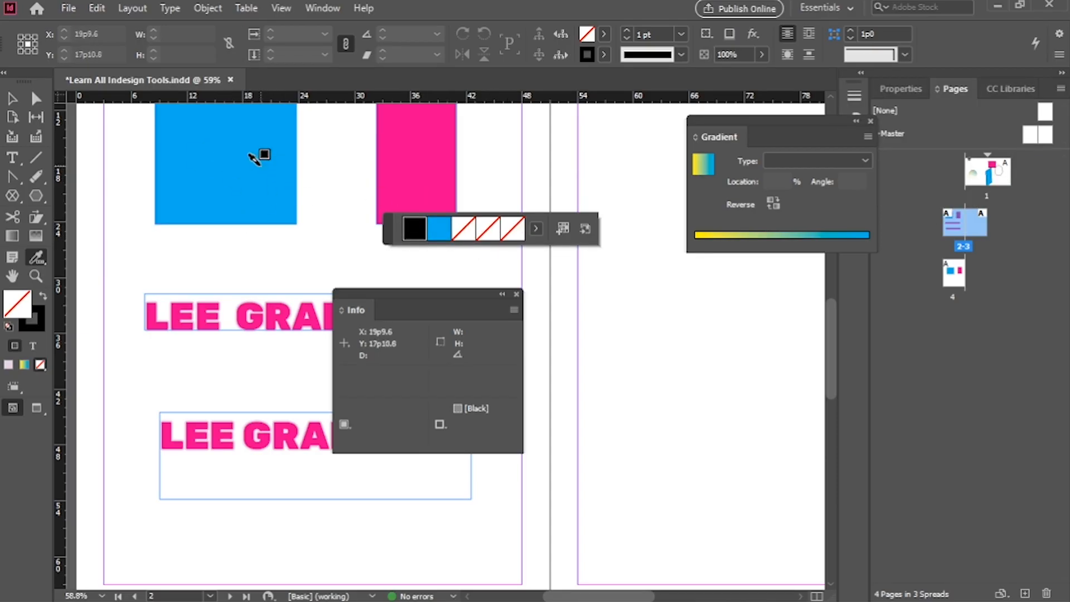
click(251, 158)
key(v)
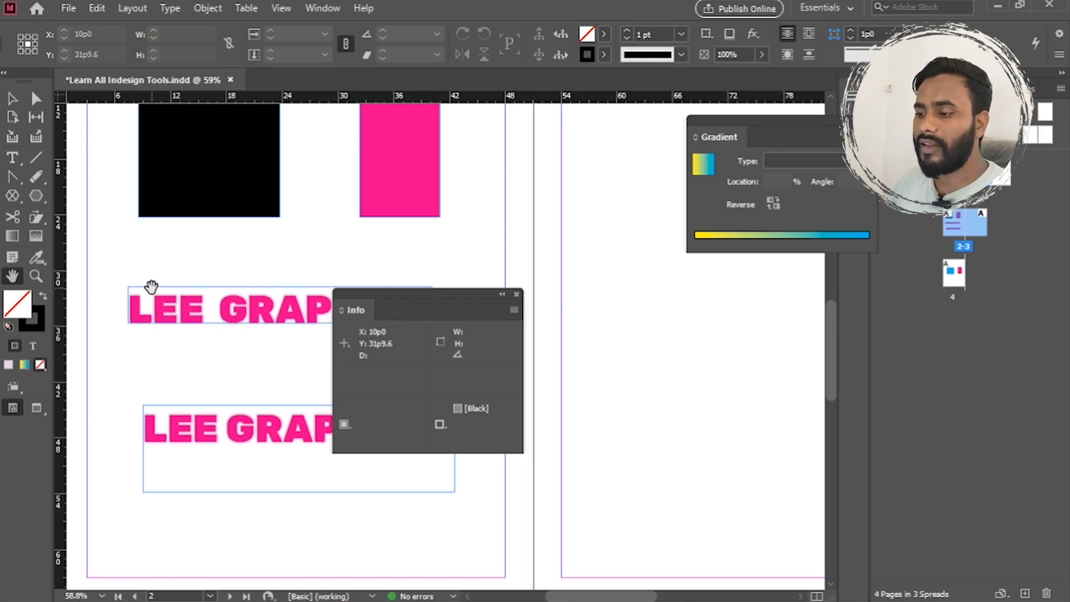
Pan around the spread of pages 2 and 3 with the Hand Tool
drag(273, 120, 268, 312)
drag(366, 221, 197, 179)
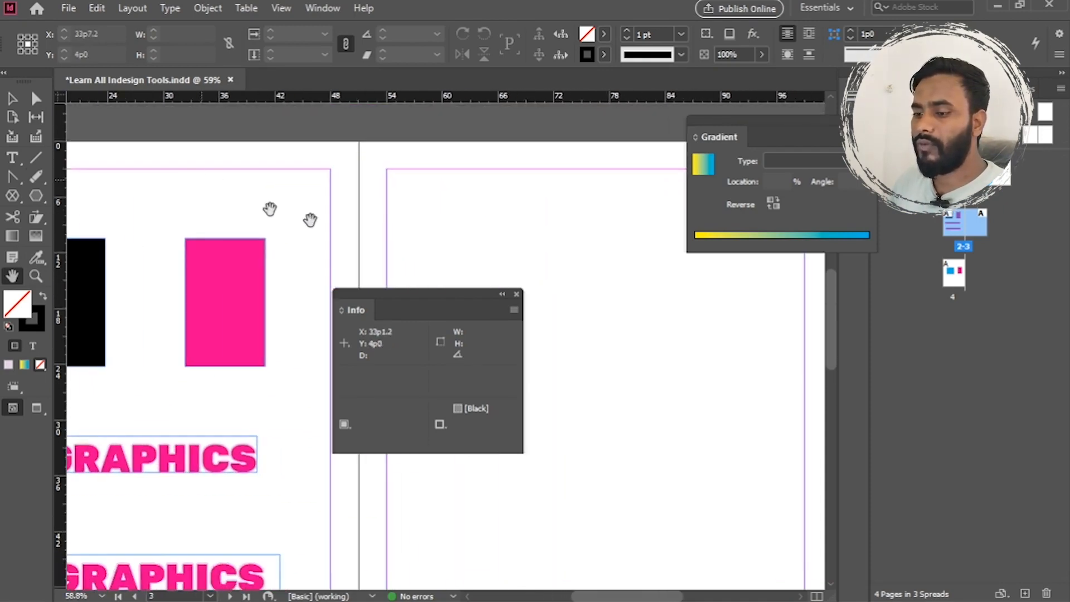
drag(556, 306, 417, 202)
drag(484, 269, 563, 192)
drag(389, 242, 537, 193)
drag(304, 235, 535, 169)
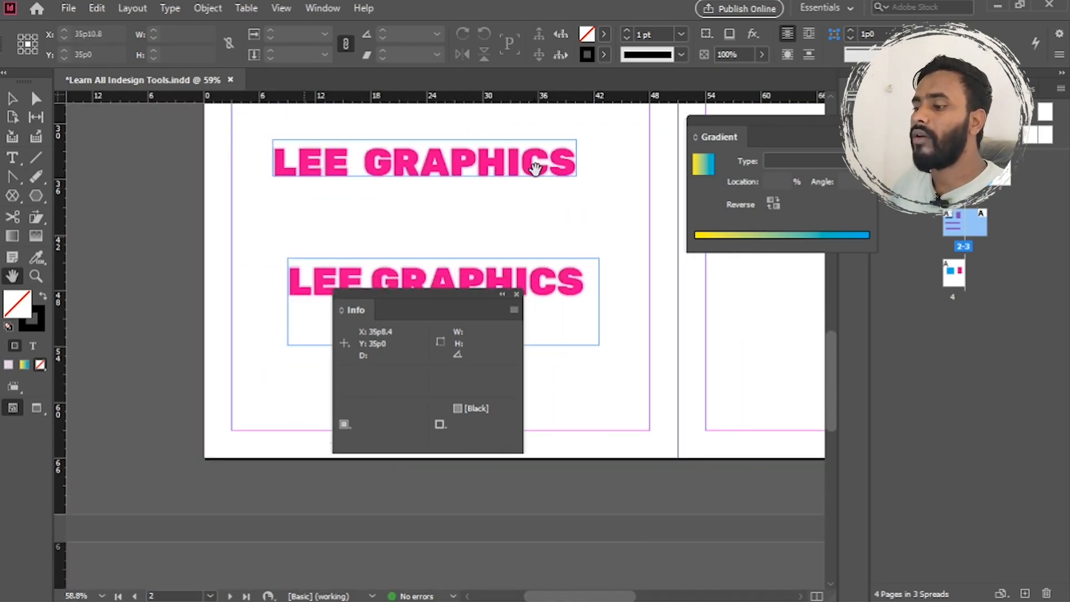
drag(363, 228, 383, 184)
drag(671, 289, 449, 229)
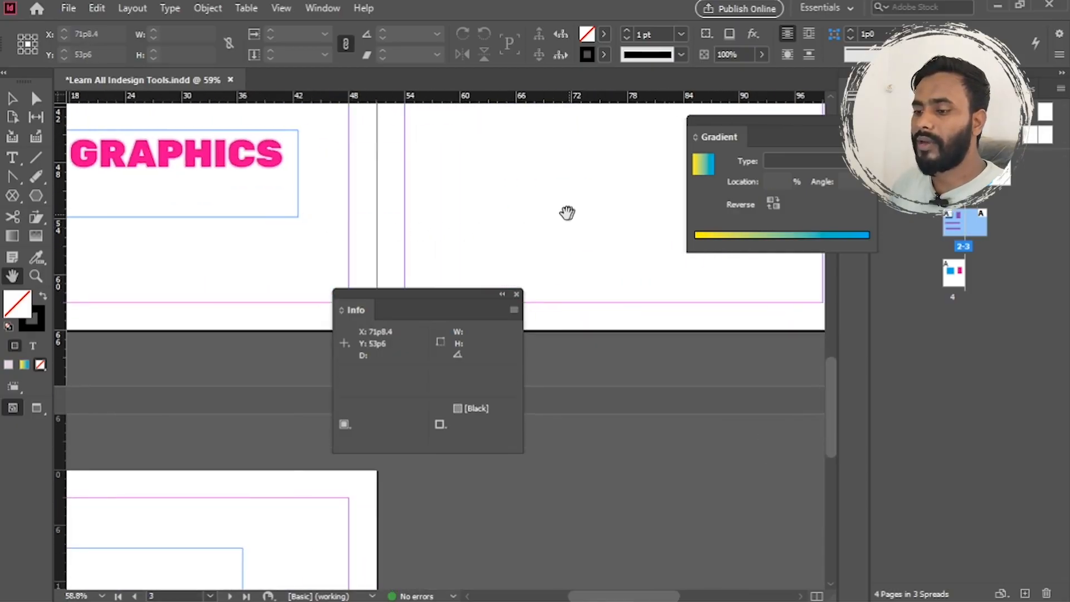
drag(568, 213, 228, 244)
drag(330, 202, 312, 349)
drag(254, 178, 252, 329)
drag(249, 252, 234, 350)
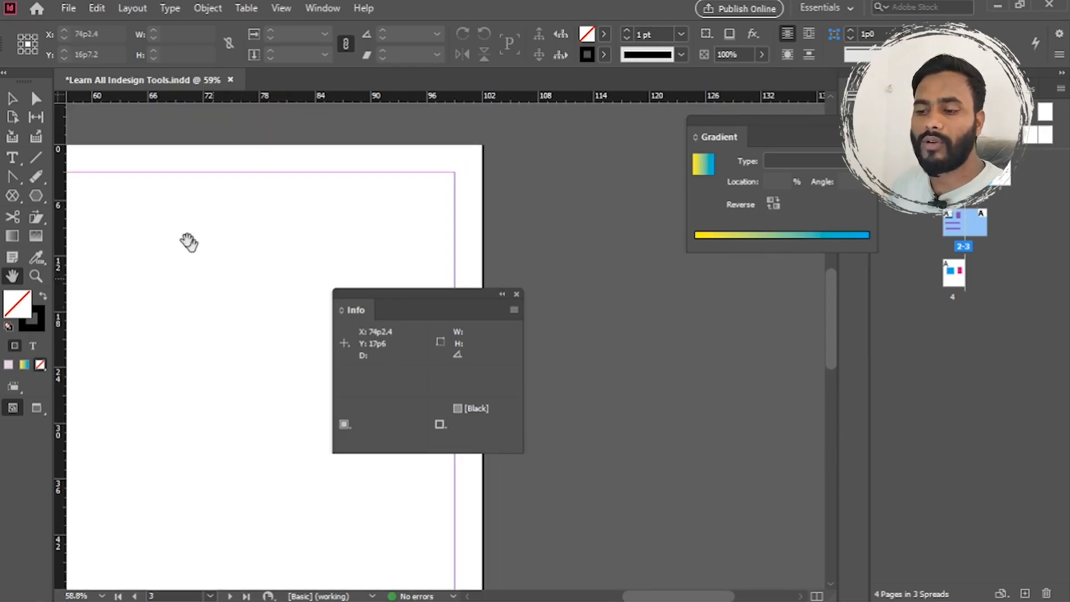
drag(188, 242, 397, 162)
drag(179, 216, 413, 193)
drag(216, 212, 206, 350)
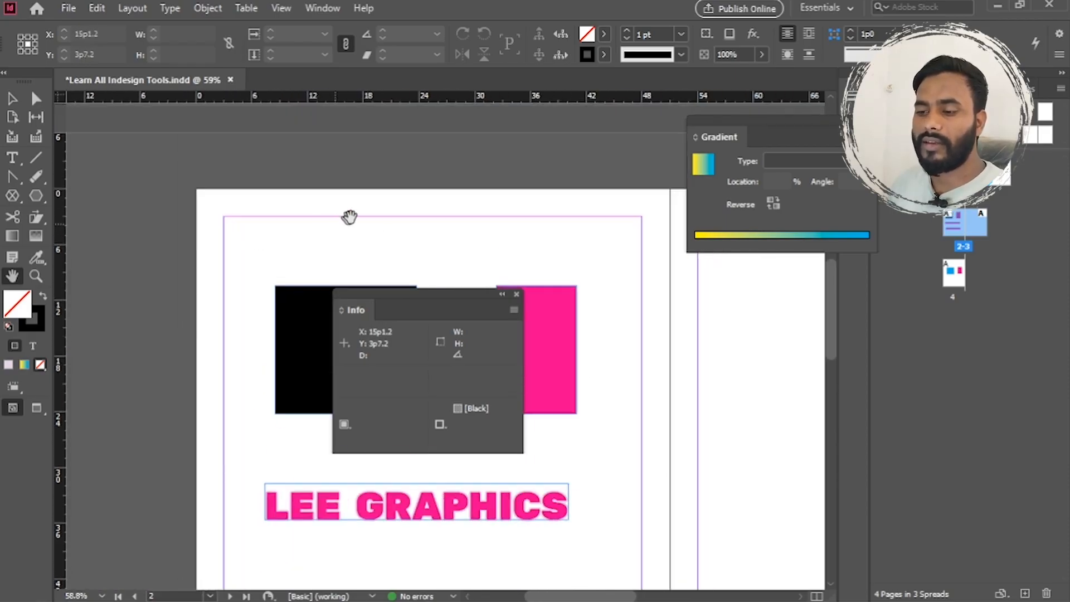
drag(406, 225, 161, 2)
drag(237, 314, 332, 227)
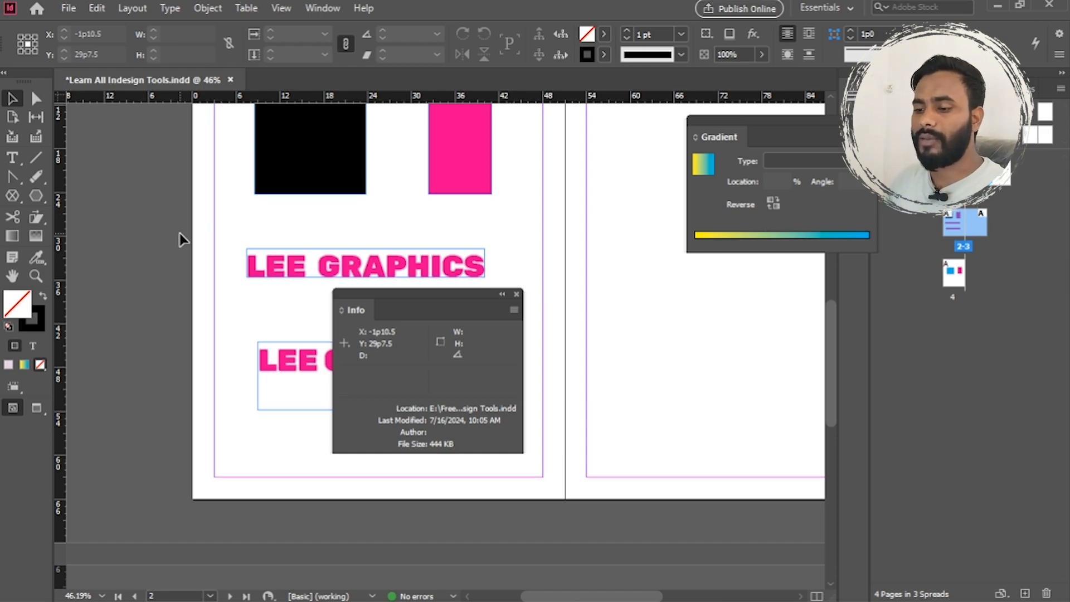
Zoom in on the black and pink rectangles on page 2, using both the temporary zoom and the Zoom Tool
key(ctrl+space)
drag(120, 196, 724, 390)
scroll(315, 263, up, 4)
drag(184, 229, 632, 409)
click(294, 214)
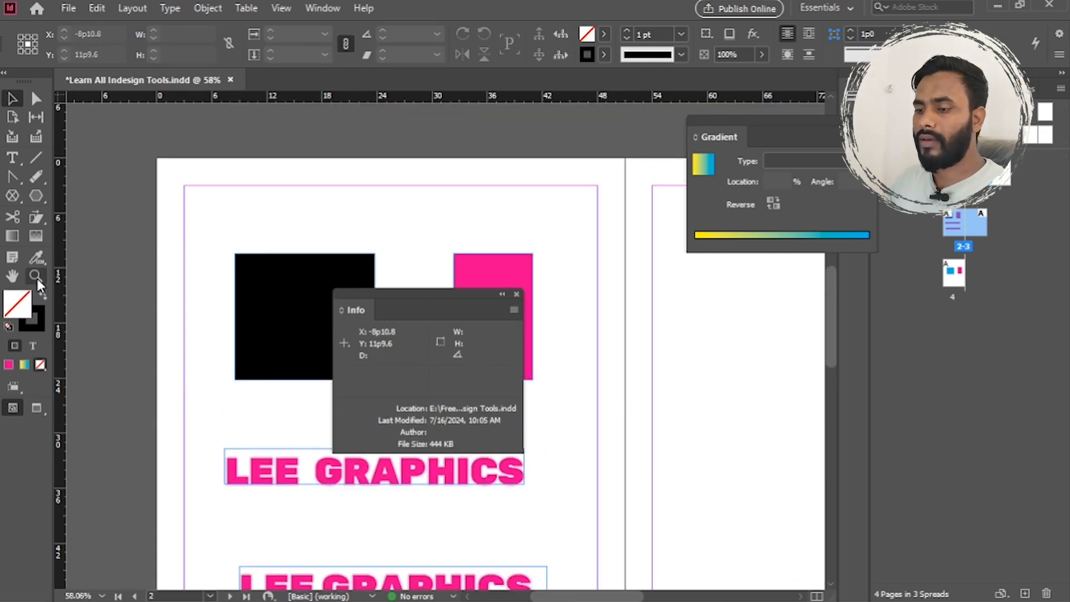
click(37, 279)
drag(131, 232, 601, 386)
drag(139, 121, 760, 497)
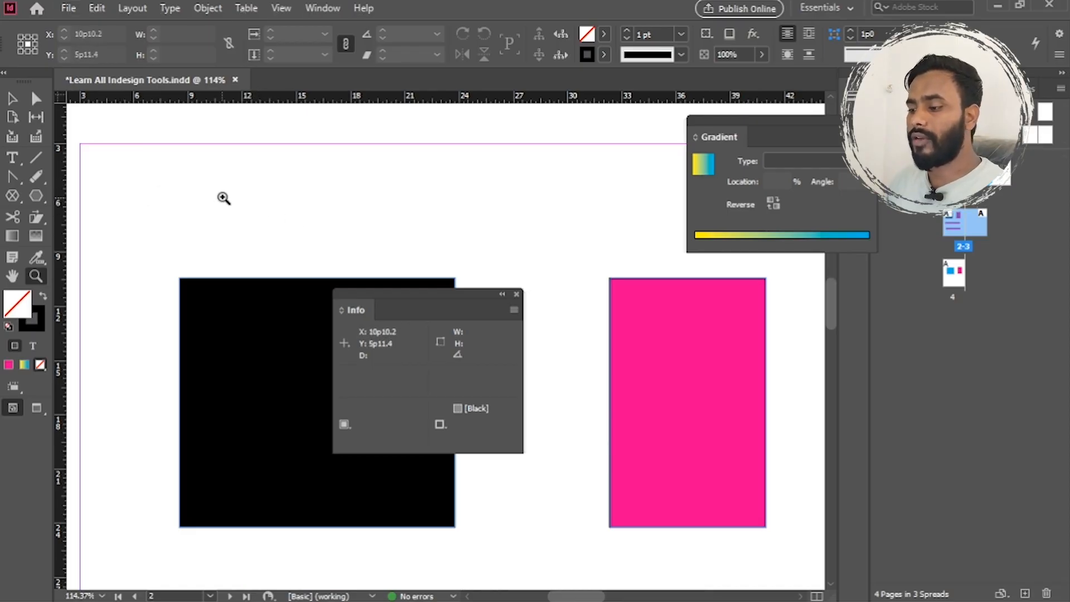
drag(81, 143, 741, 490)
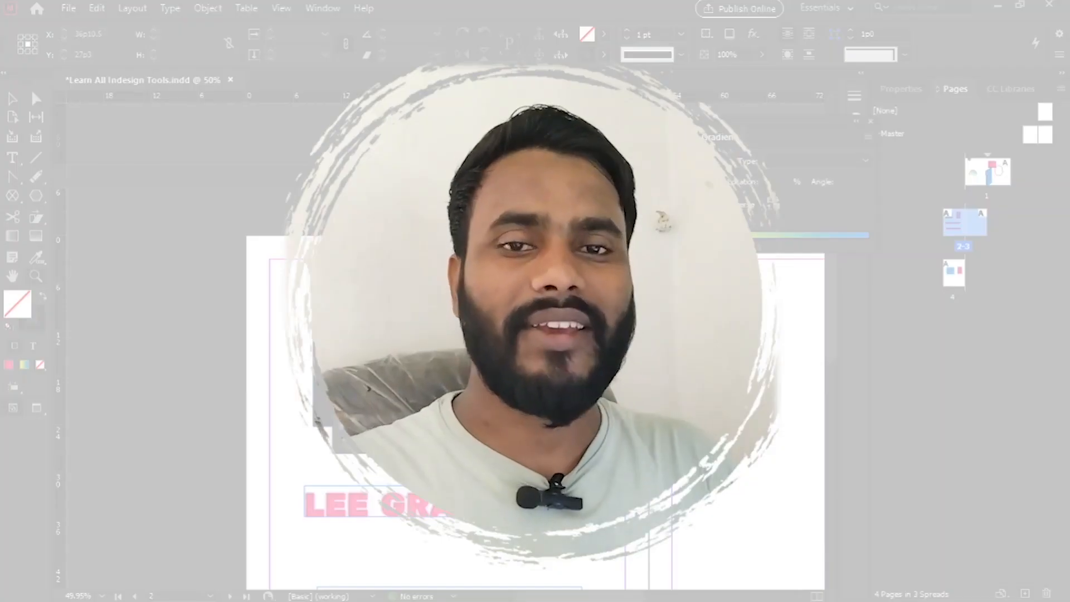